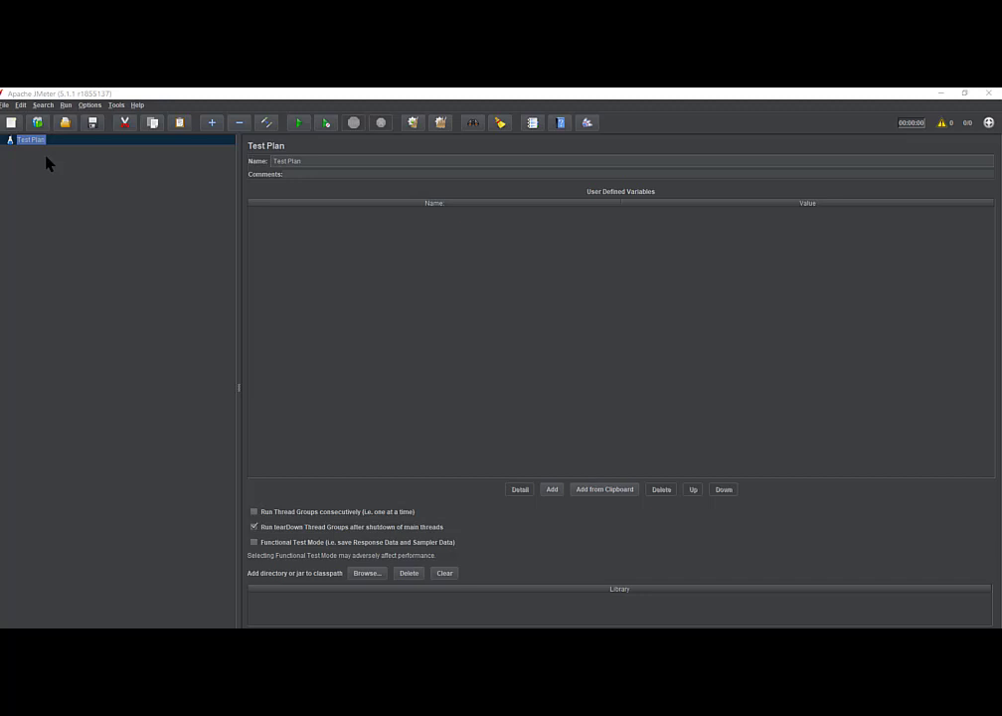
Open the Google2 Test.jmx test plan from the Scripts folder inside JMeter.
left_click(5, 105)
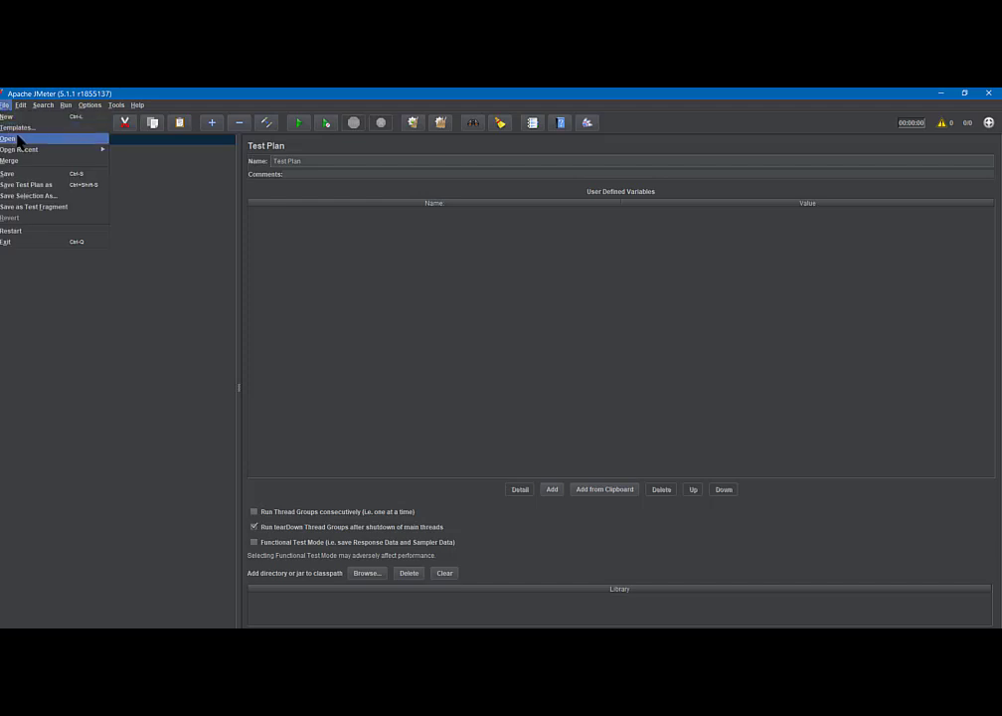
left_click(8, 138)
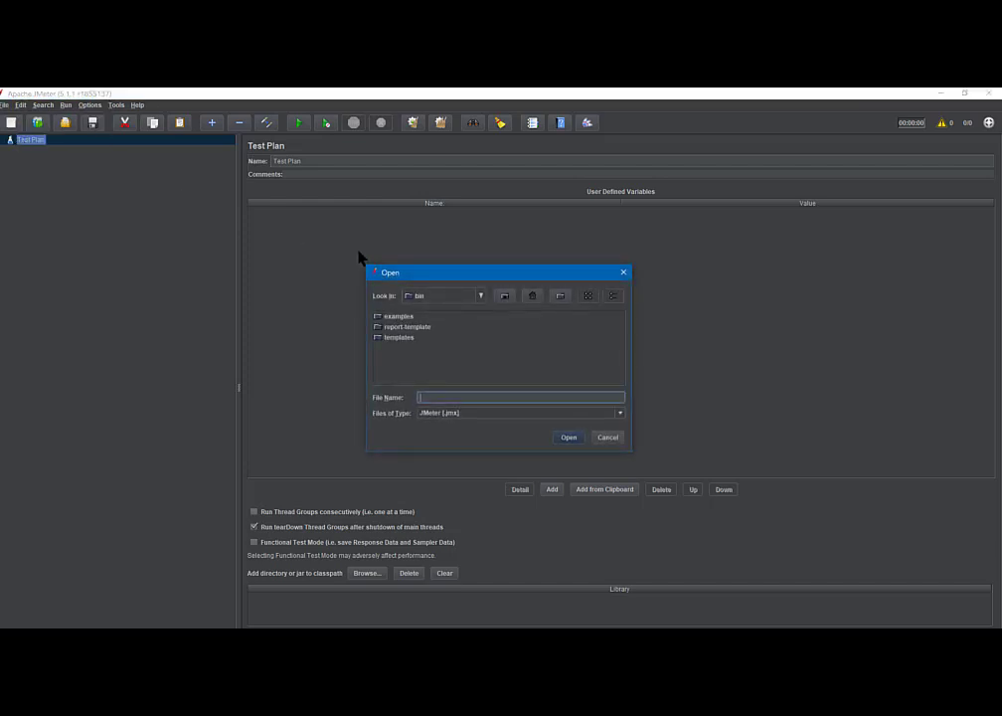
left_click(481, 297)
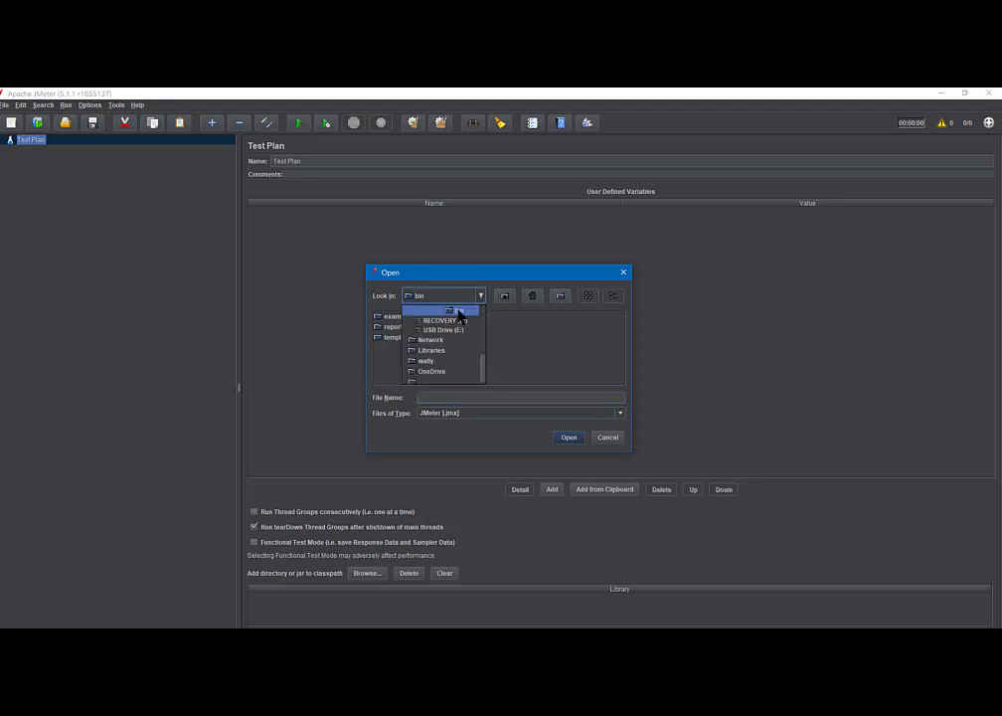
scroll(459, 316, "up", 1)
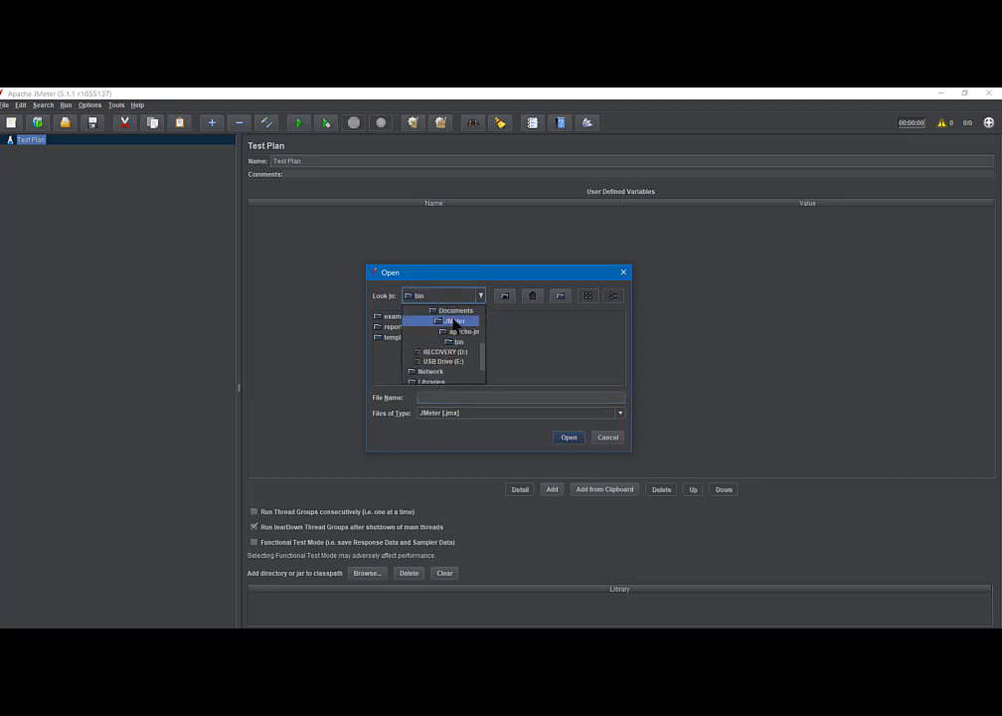
left_click(455, 321)
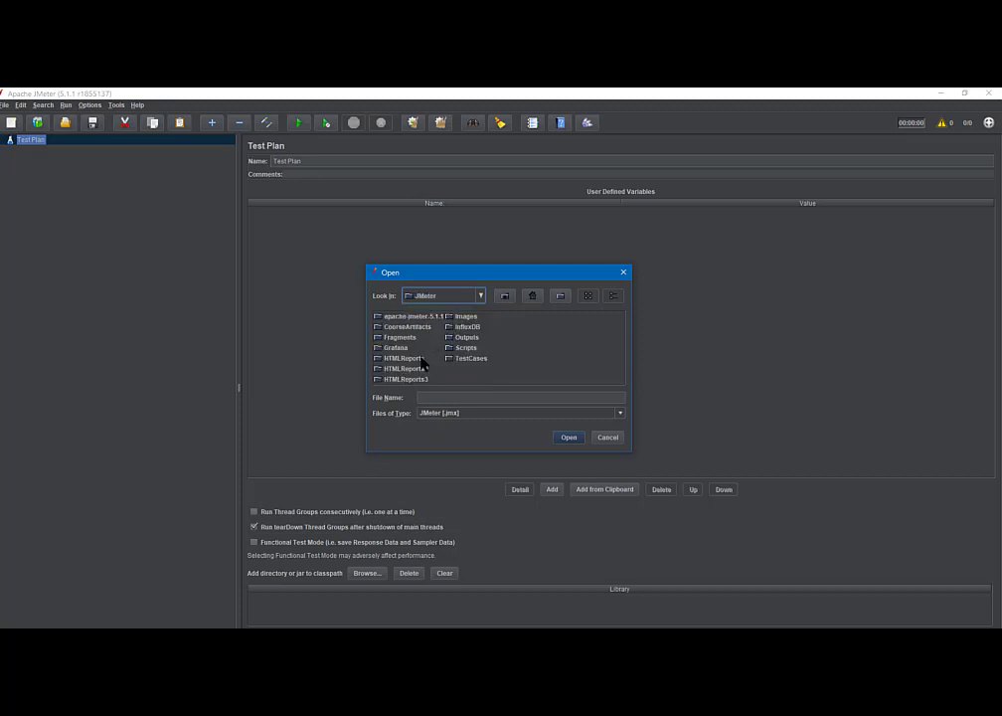
left_click(466, 349)
double_click(467, 350)
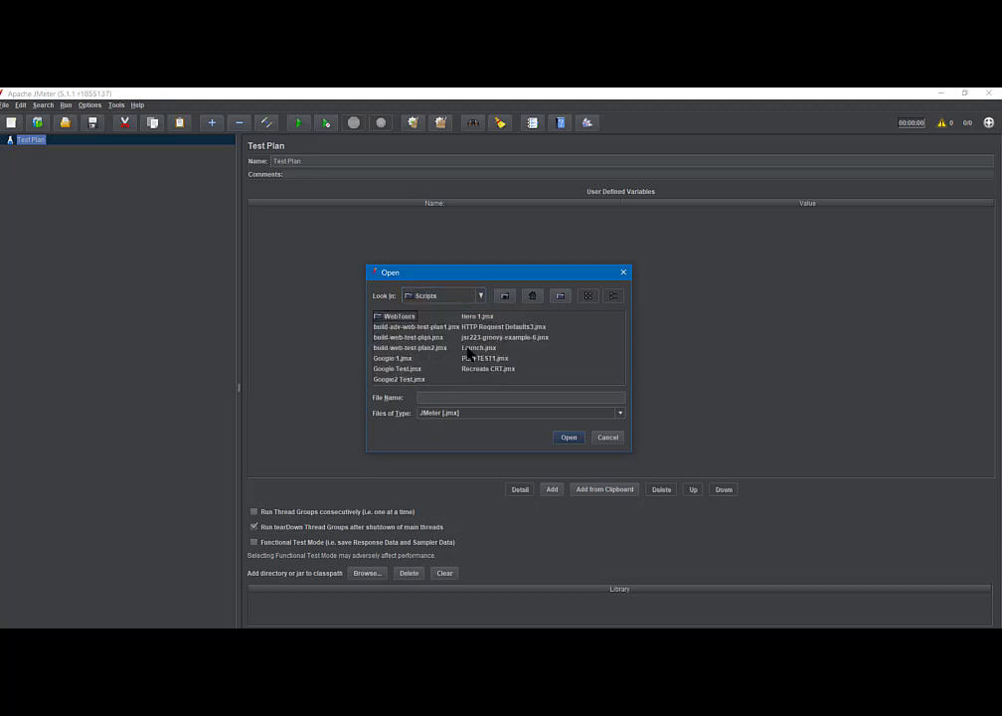
double_click(399, 380)
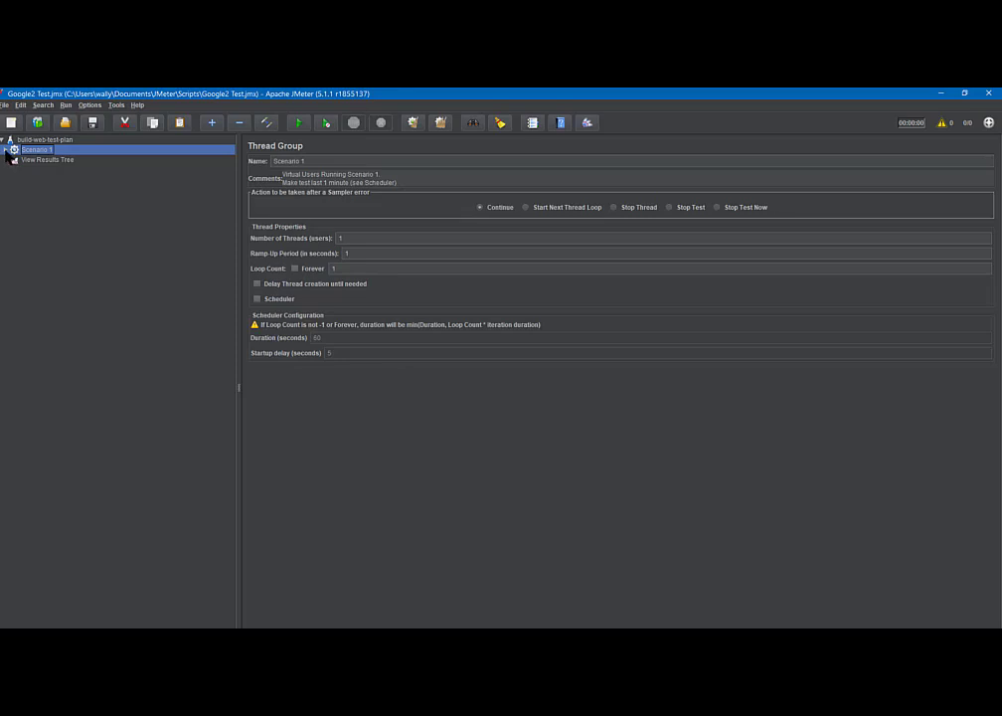
Expand the Scenario 1 thread group and duplicate its Home Page request twice.
left_click(7, 151)
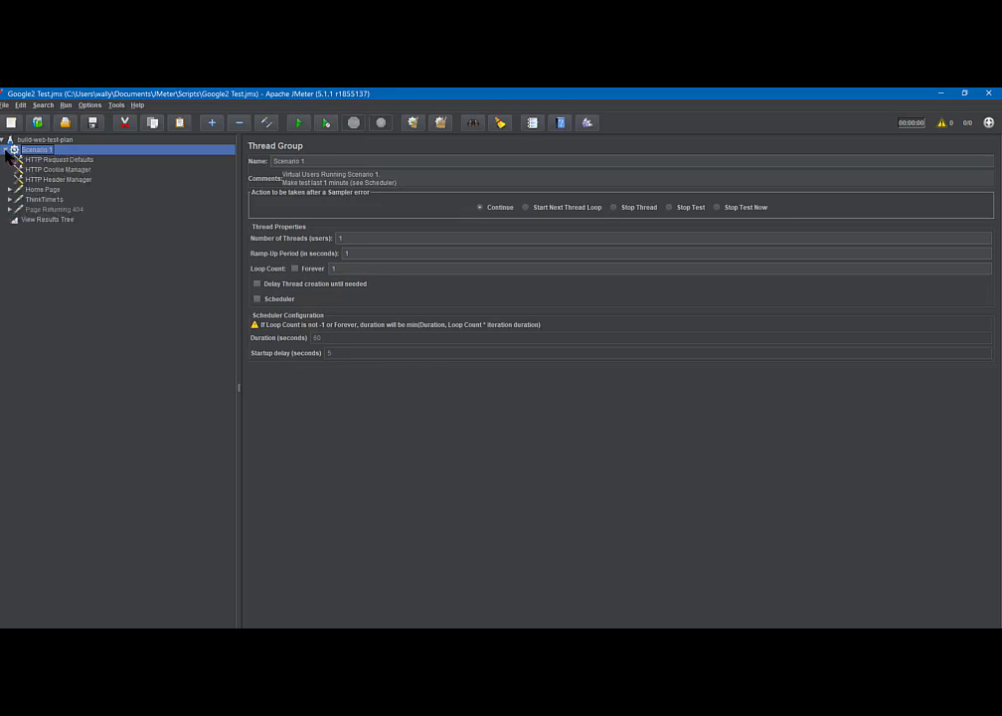
left_click(55, 160)
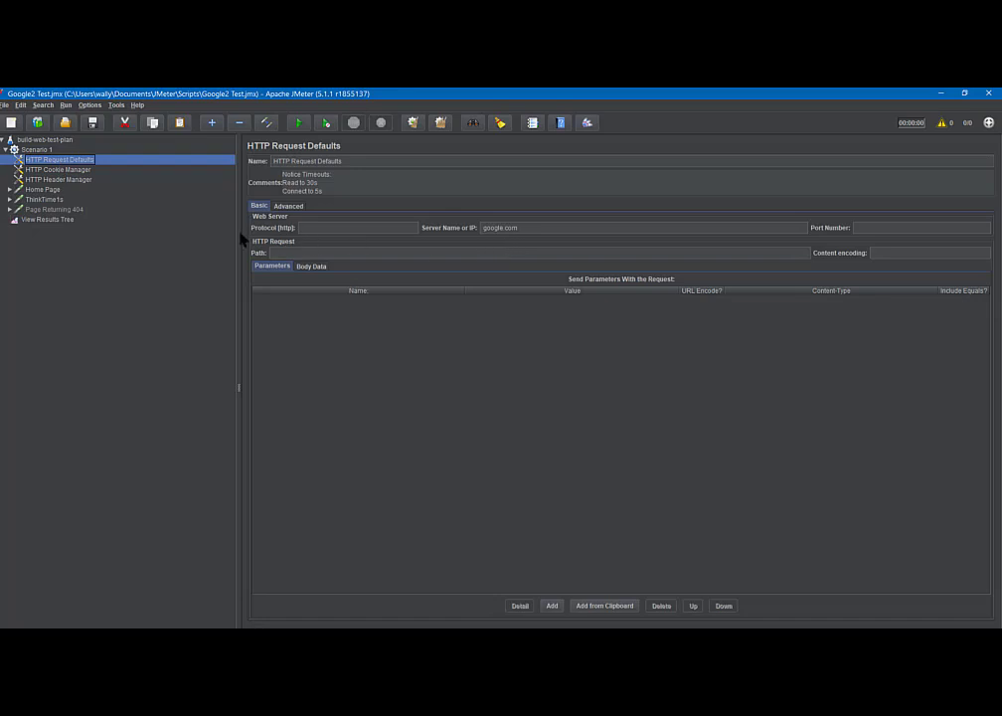
left_click(40, 190)
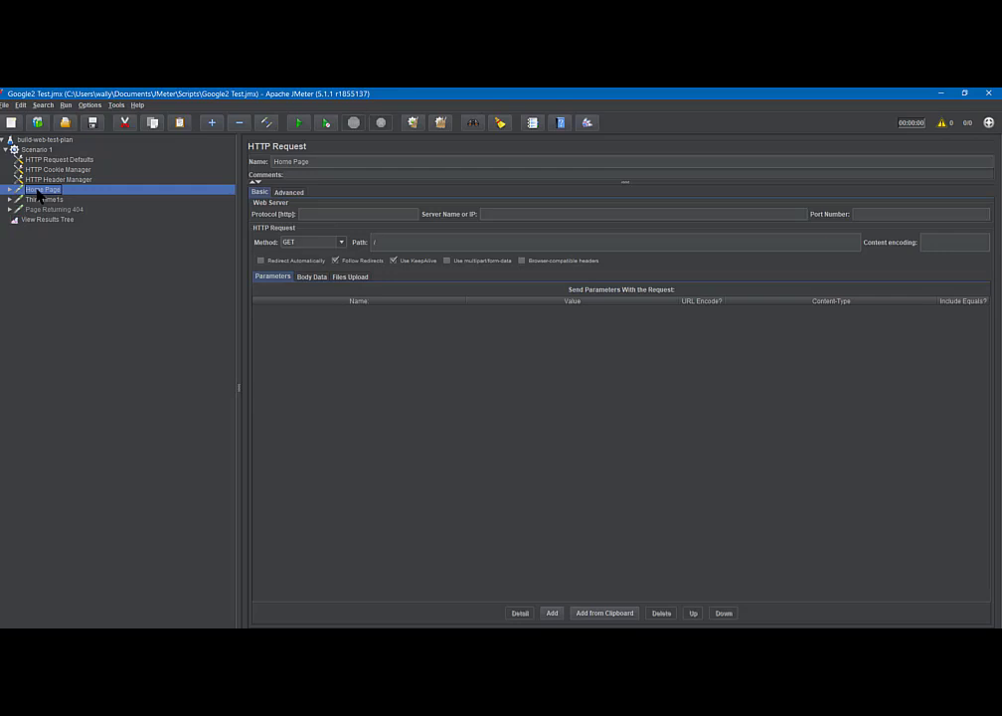
right_click(39, 193)
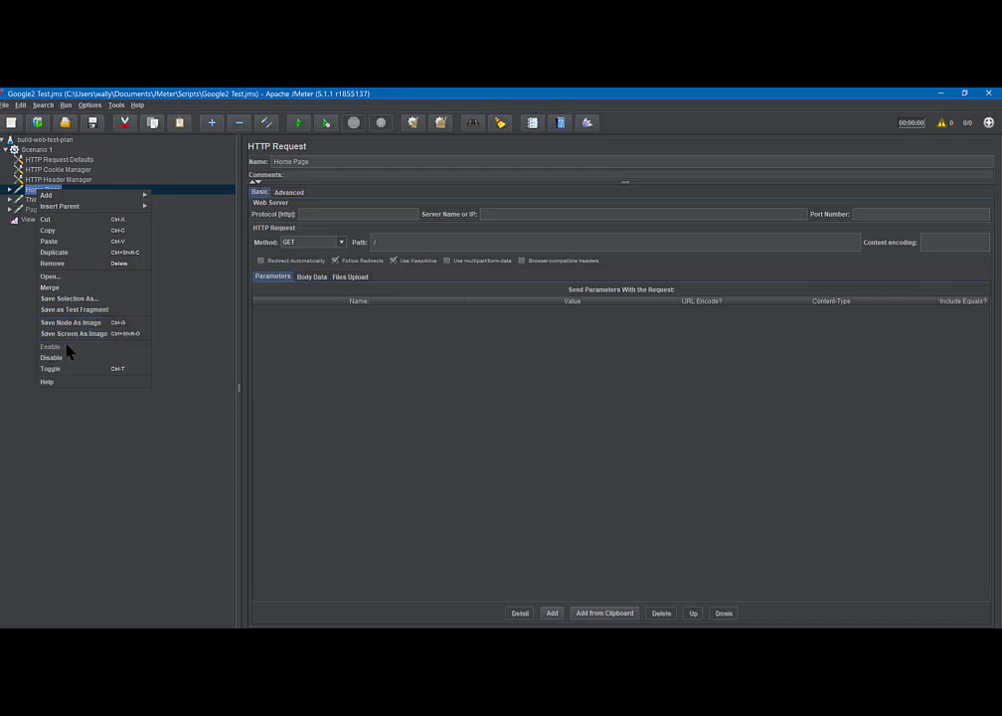
left_click(70, 252)
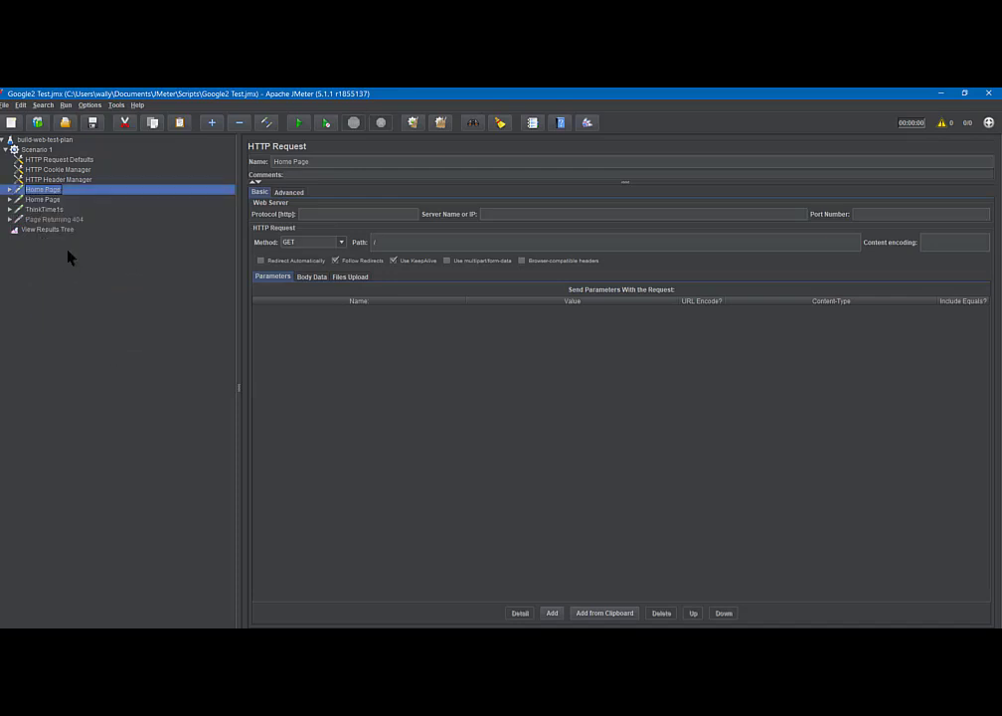
right_click(46, 200)
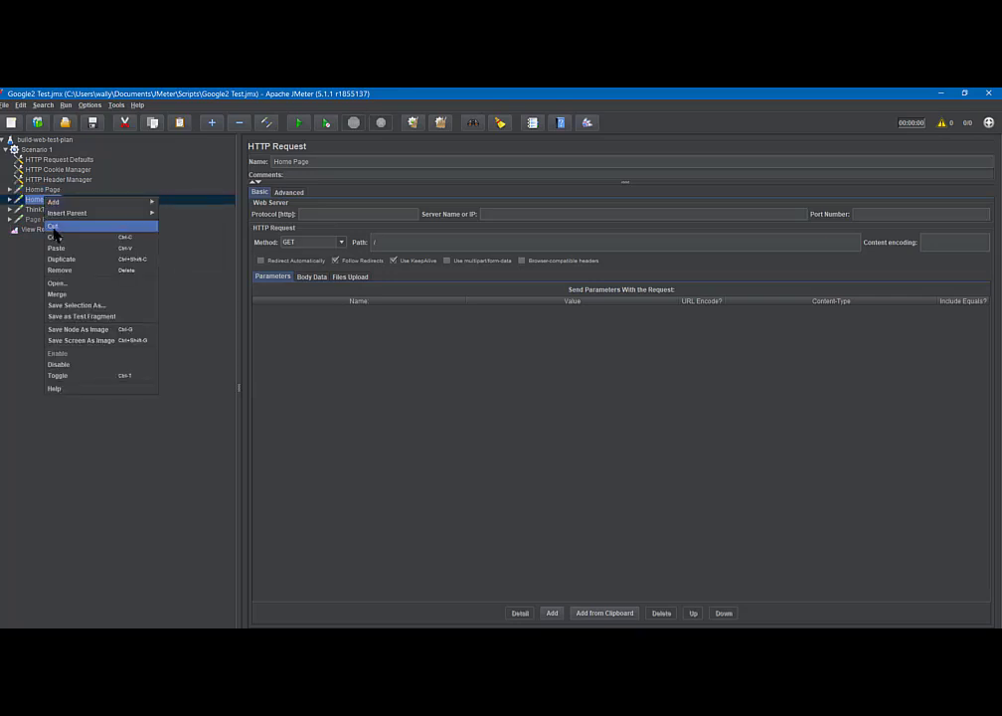
left_click(59, 260)
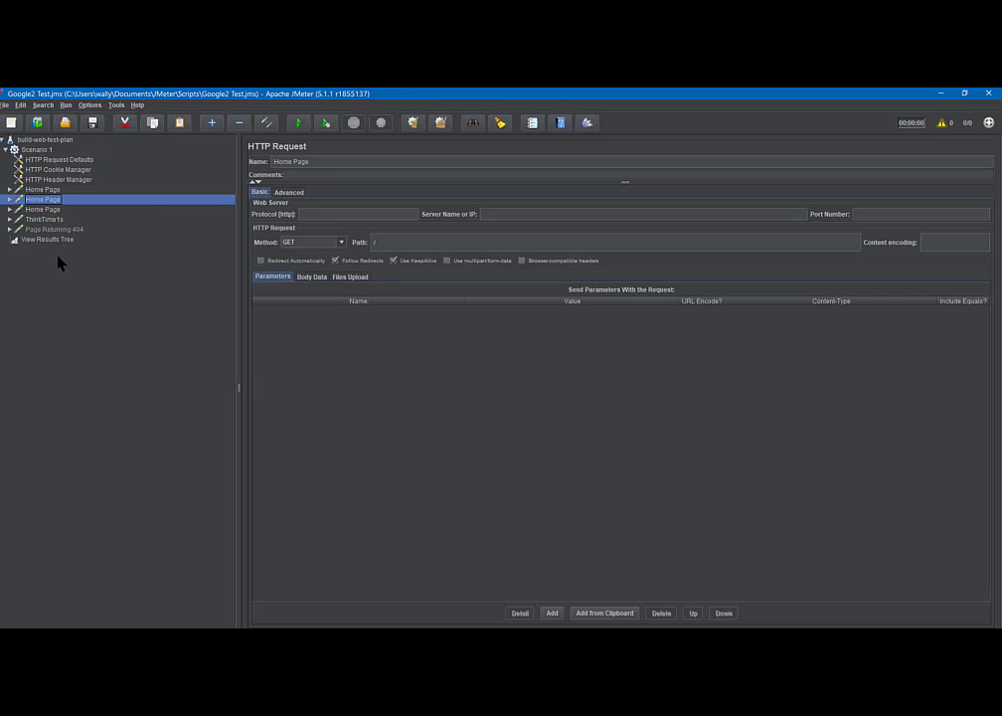
Rename the first Home Page request to Login Page and the second one to Secure Page.
left_click(38, 189)
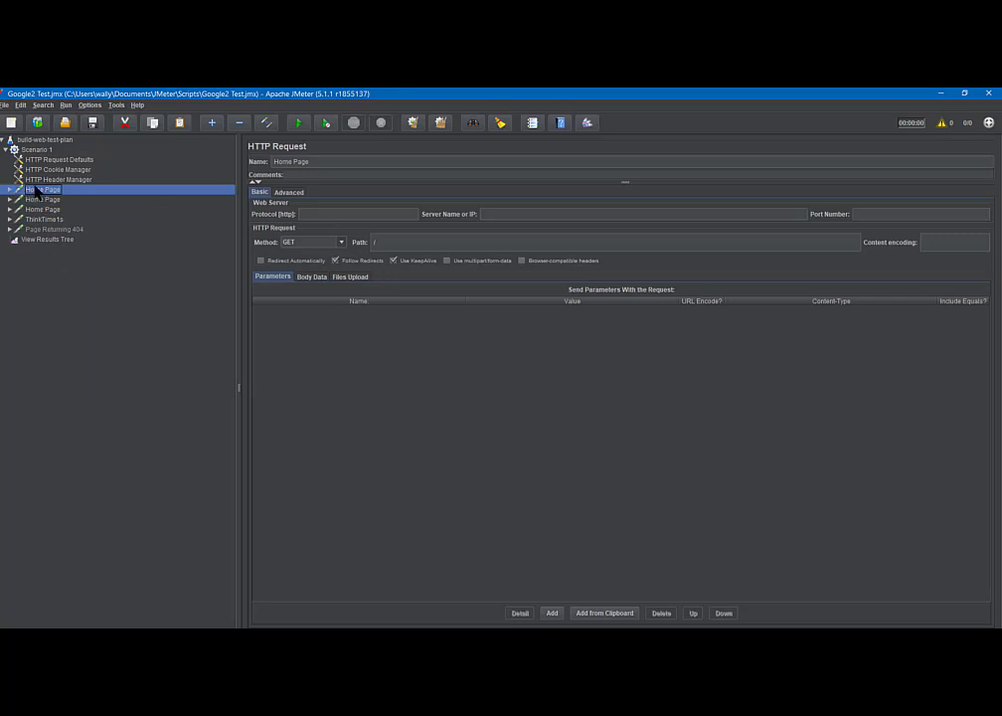
double_click(288, 162)
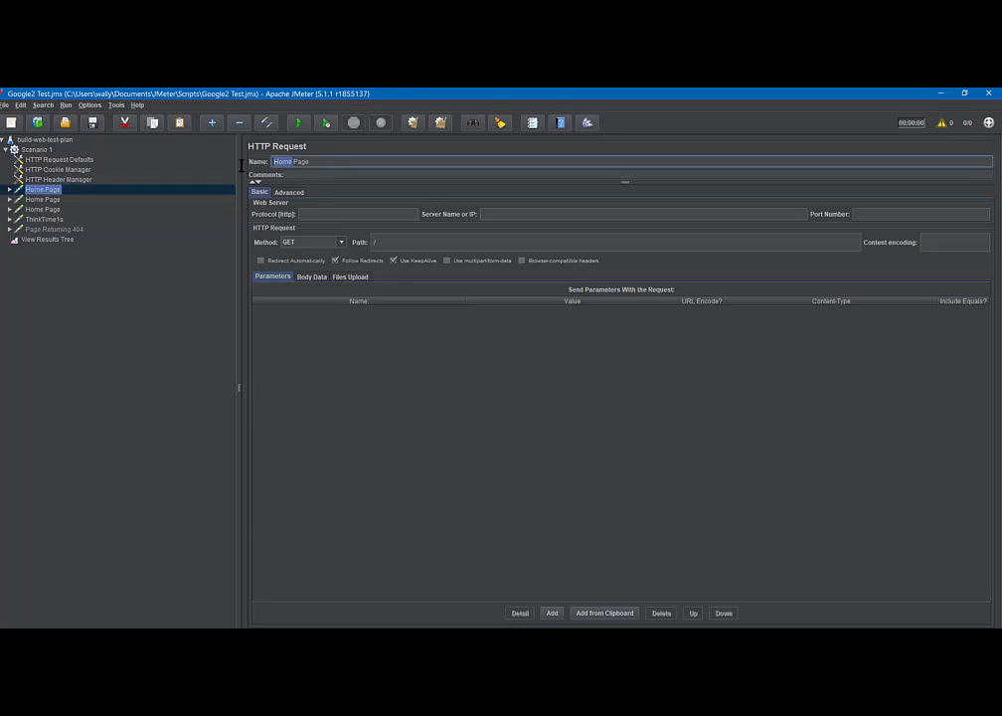
type("Login")
left_click(44, 200)
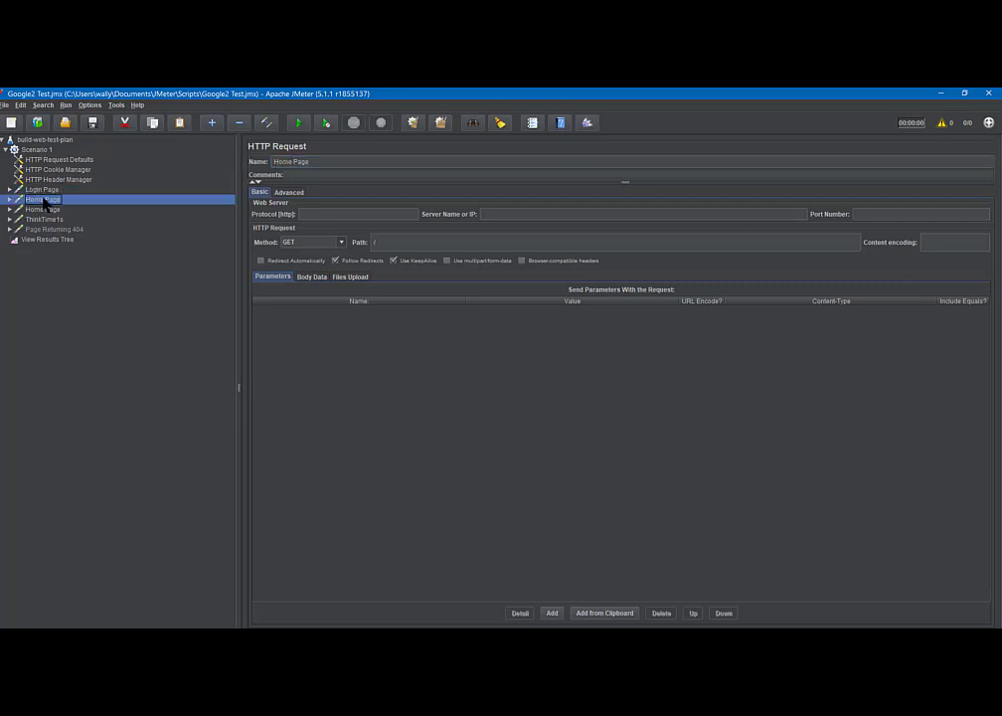
double_click(288, 161)
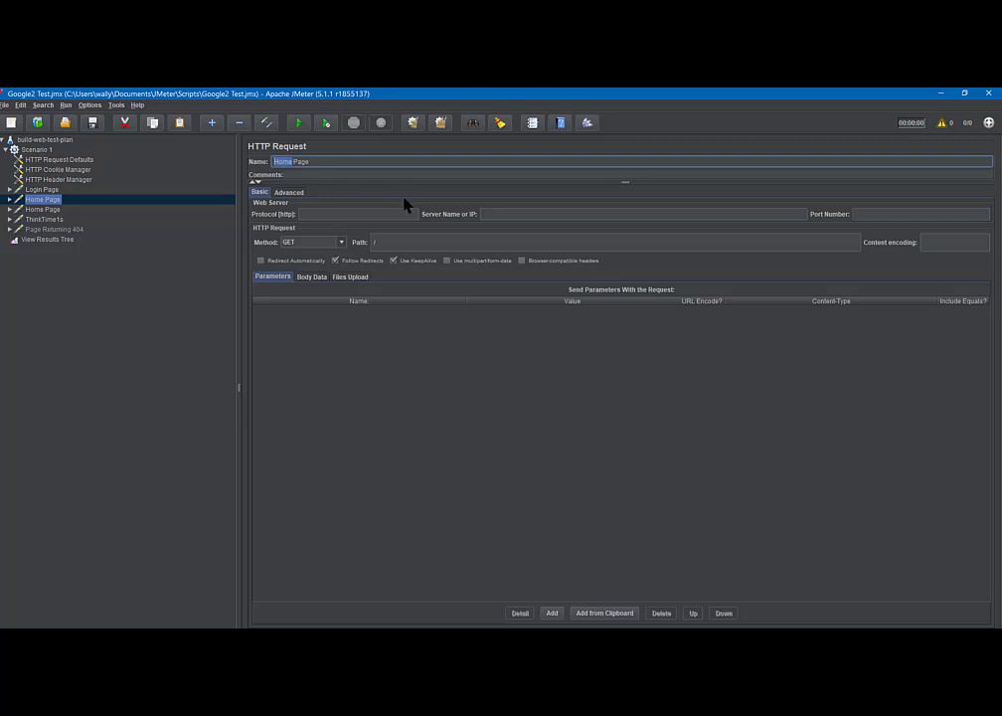
type("Secure")
Rename the remaining Home Page request to Logout Page.
left_click(42, 210)
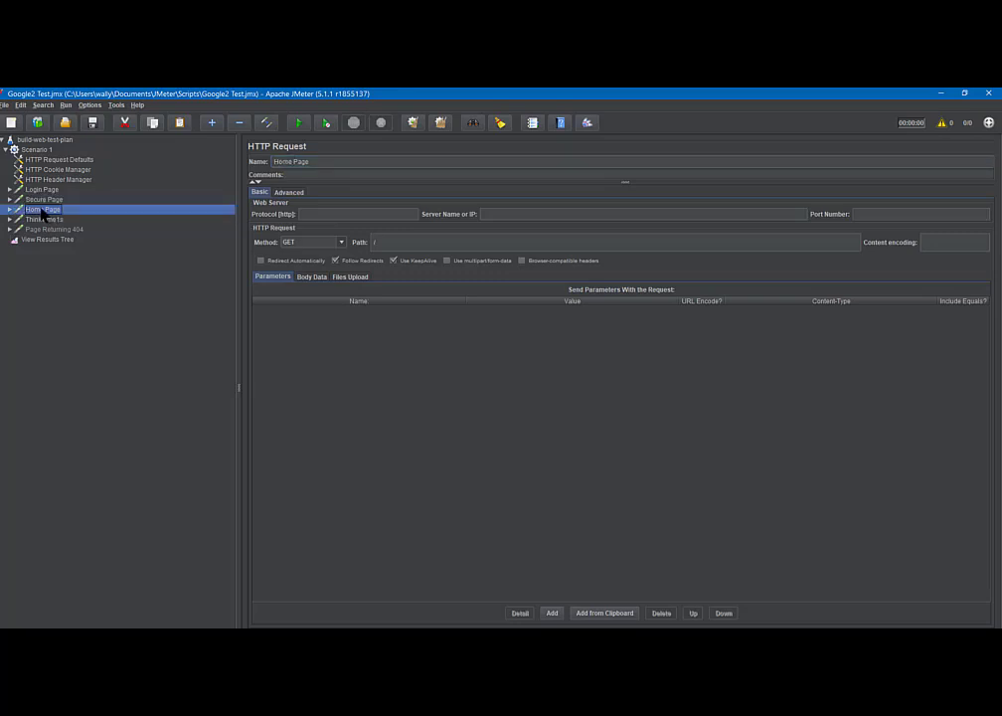
double_click(289, 161)
double_click(290, 162)
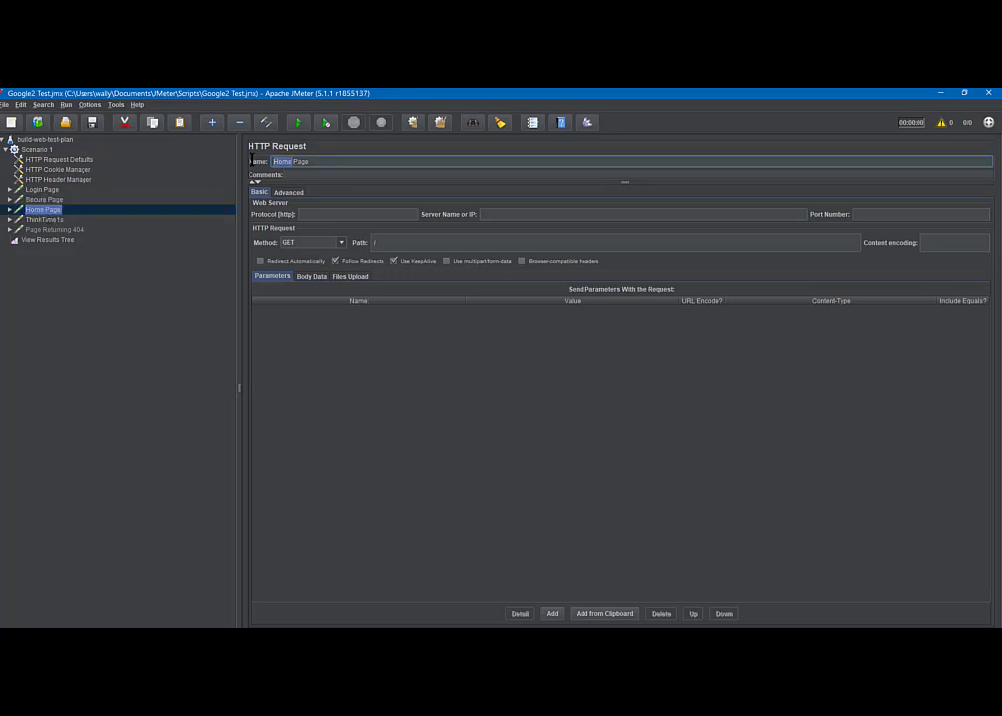
type("Logout")
left_click(45, 220)
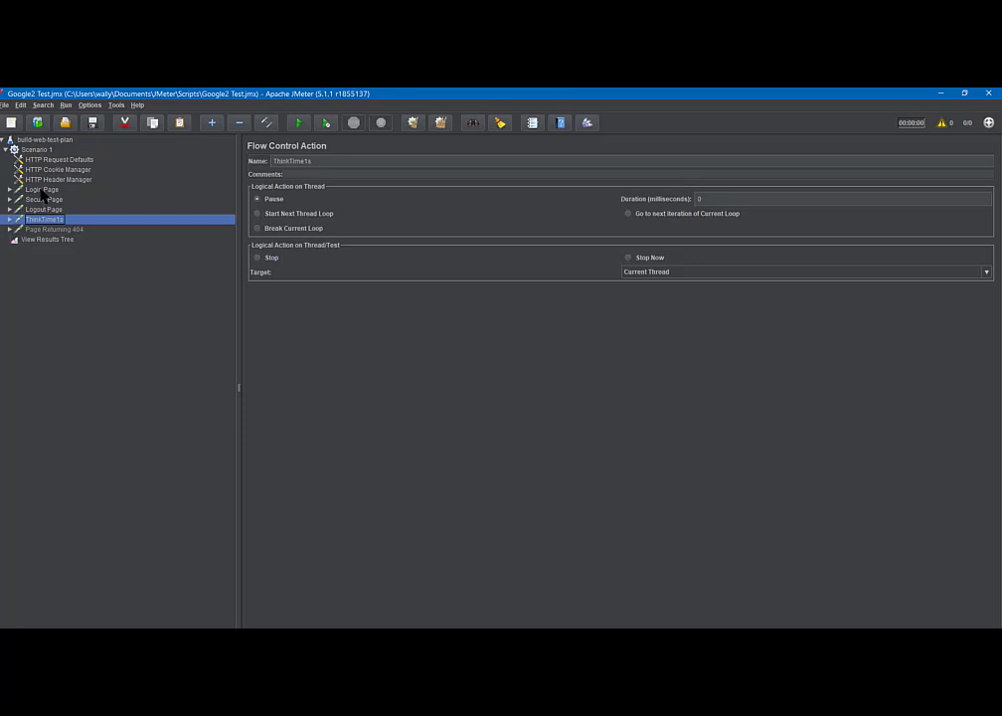
Open the HTTP Request Defaults element and select its whole server name for replacement.
left_click(43, 190)
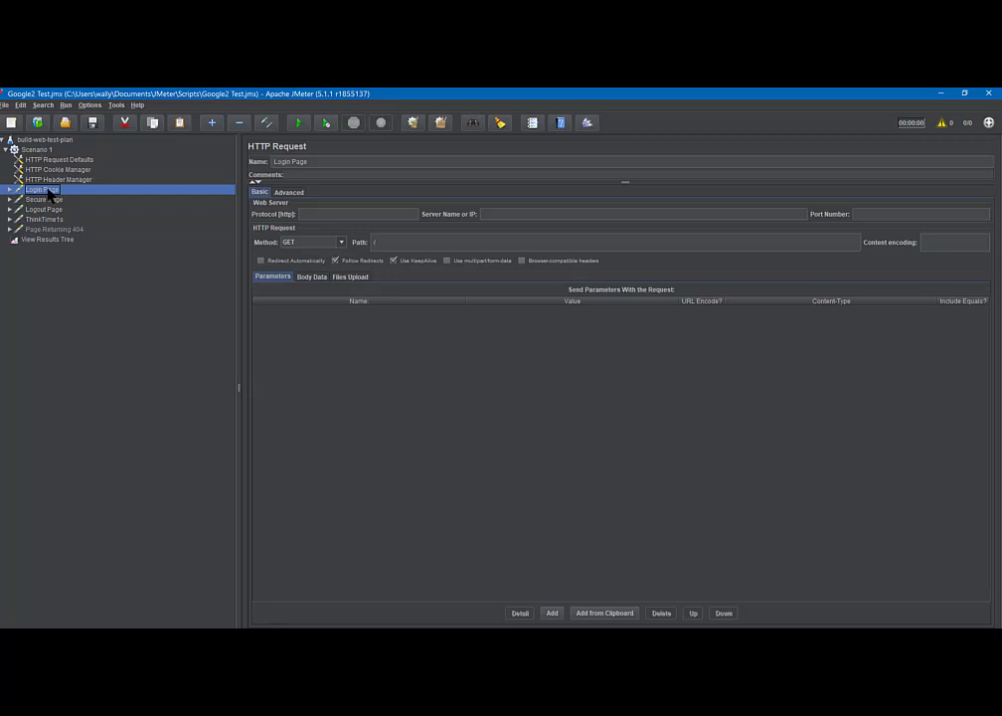
left_click(387, 244)
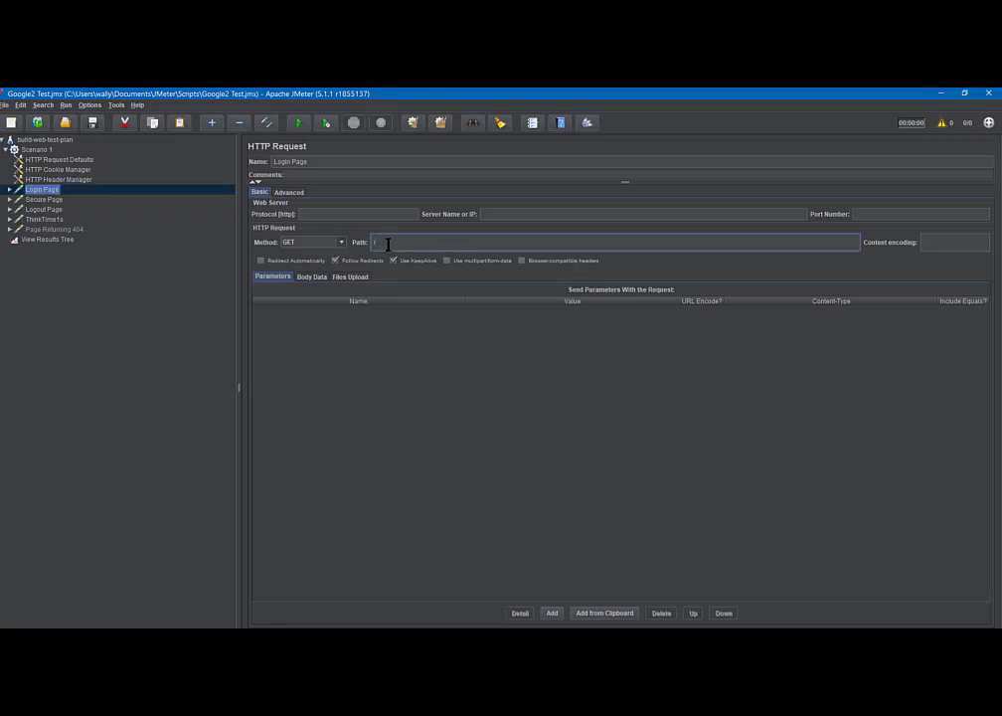
left_click(78, 161)
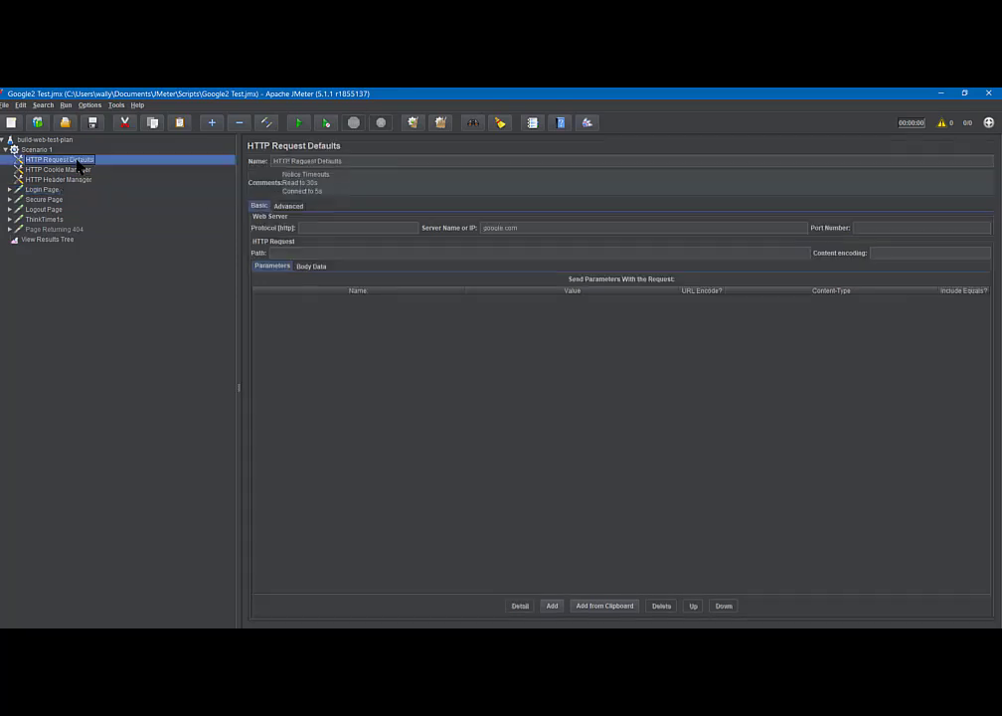
left_click(530, 228)
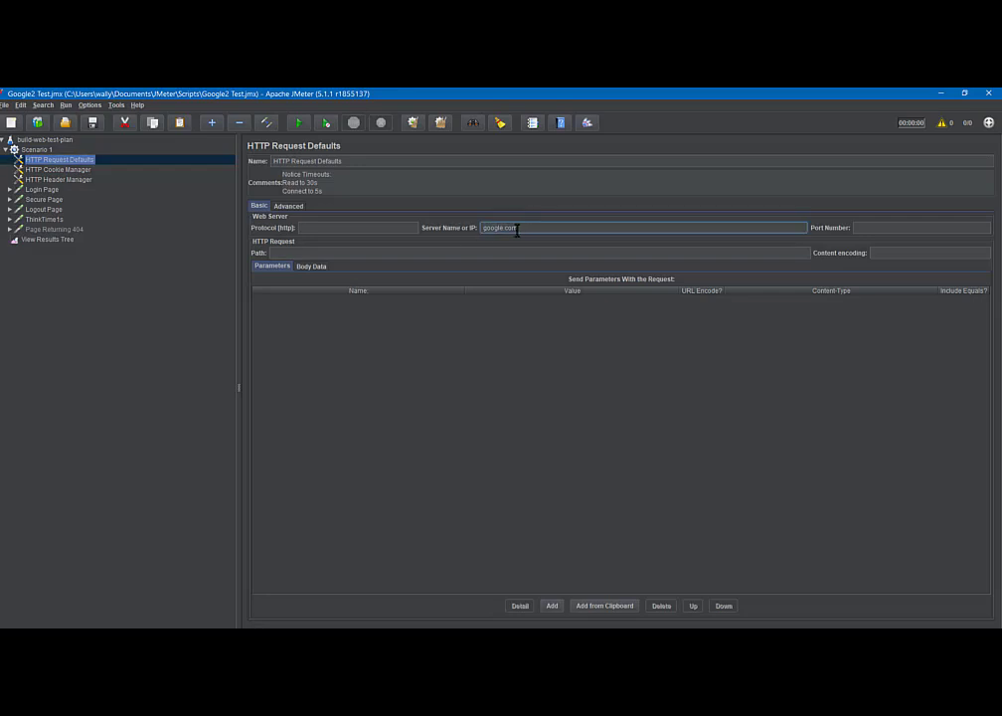
left_click_drag(523, 227, 481, 228)
Switch to Chrome, search for "internet herokuapp", open the site's Login Page result and copy its URL.
left_click(169, 634)
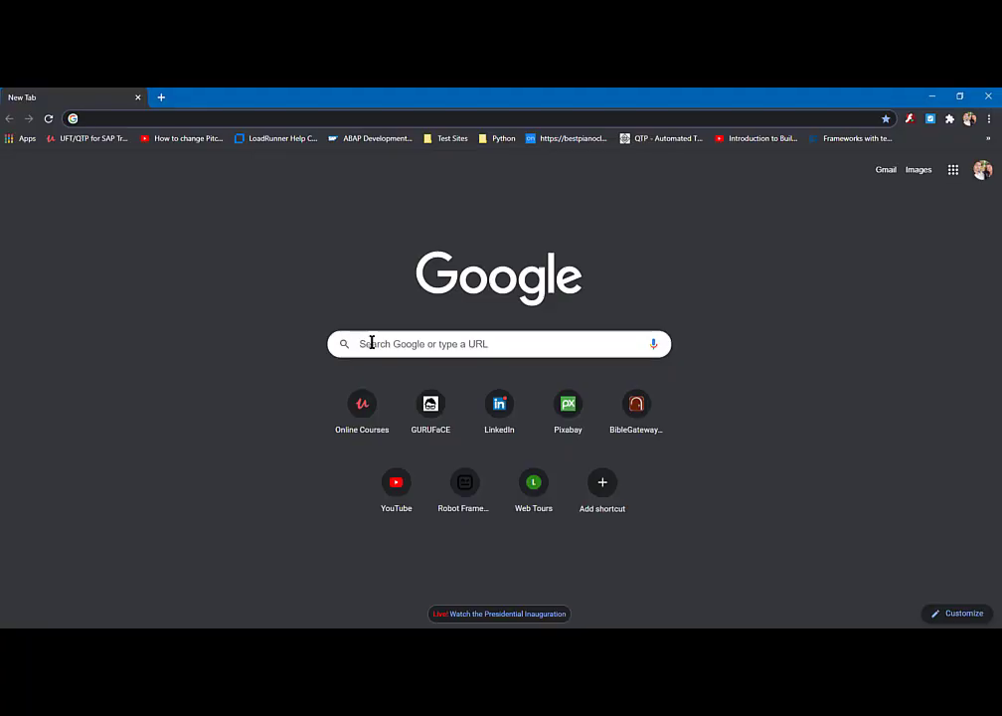
left_click(371, 342)
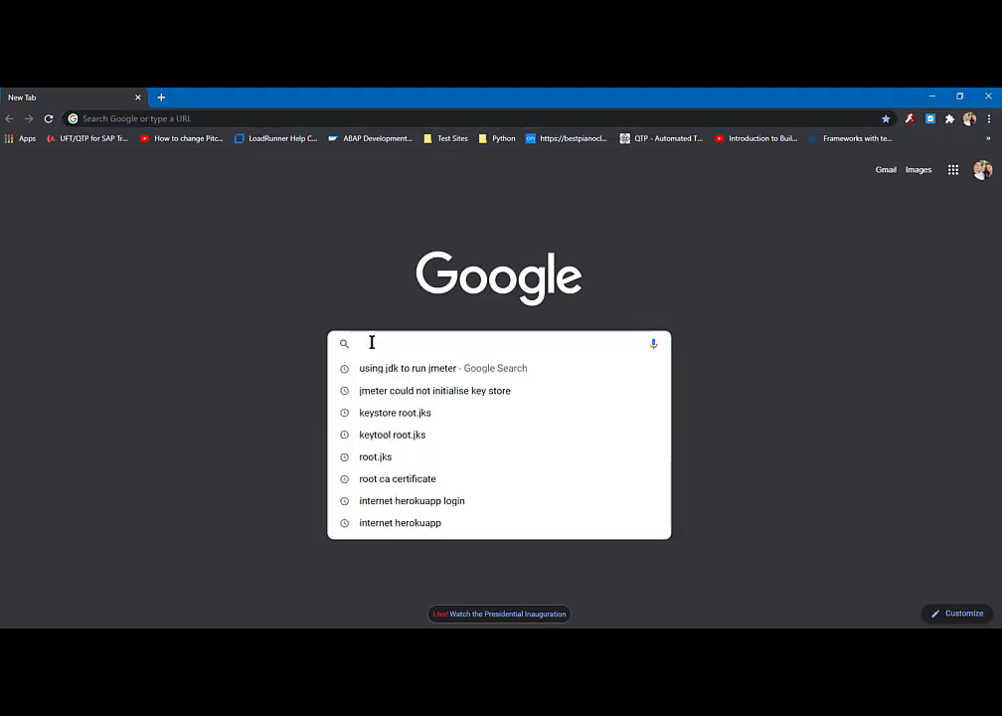
type("internet herokuapp")
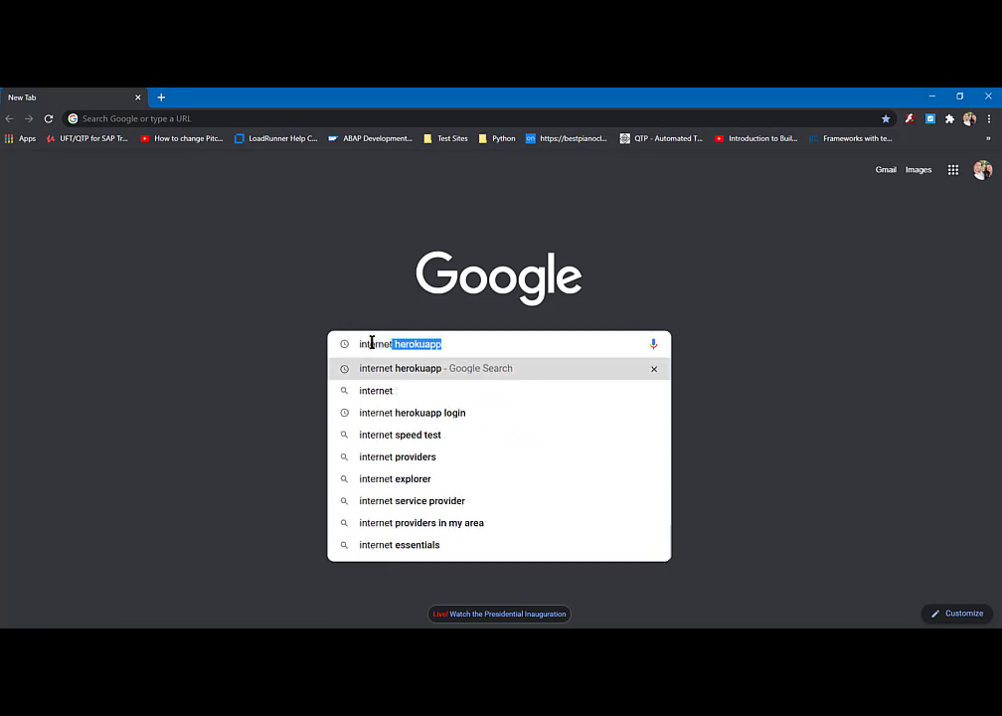
key("Return")
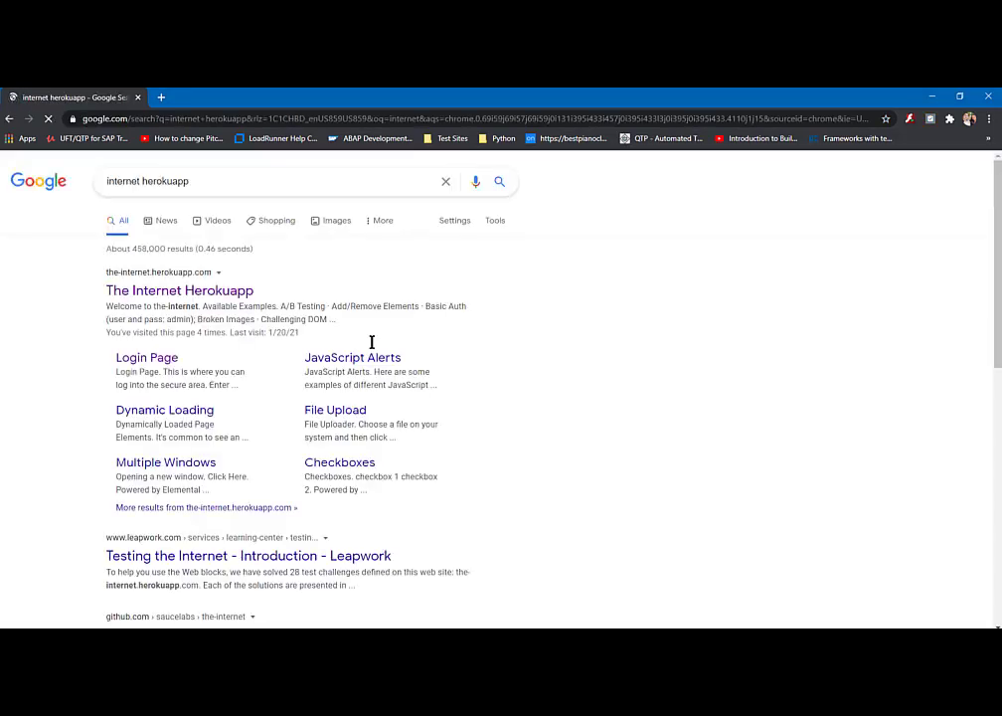
left_click(149, 360)
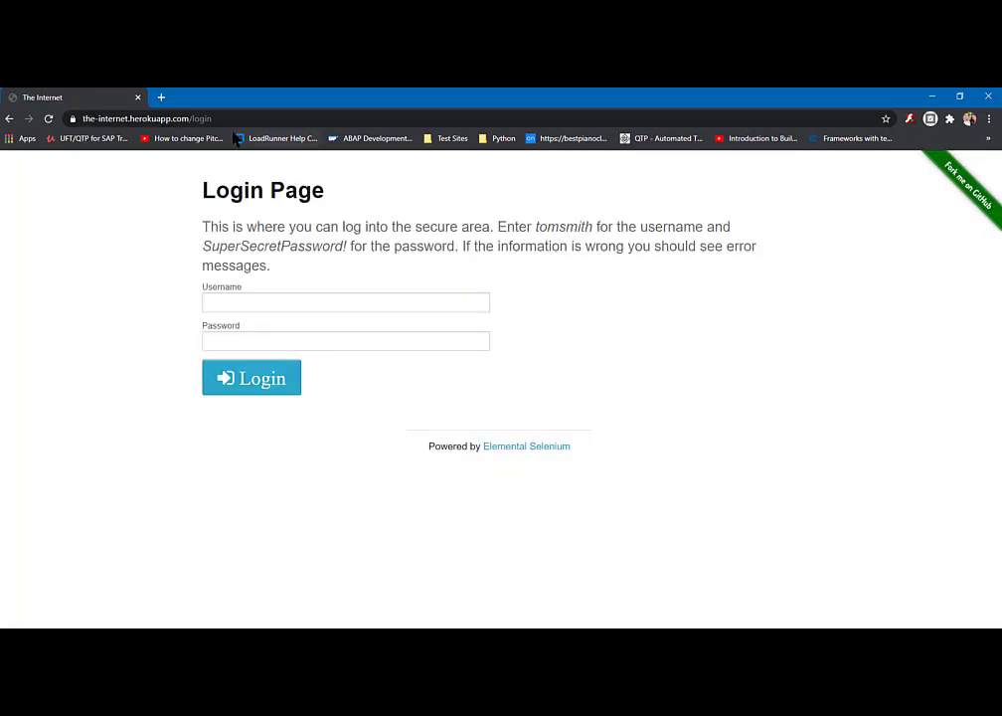
left_click(223, 119)
key("ctrl+c")
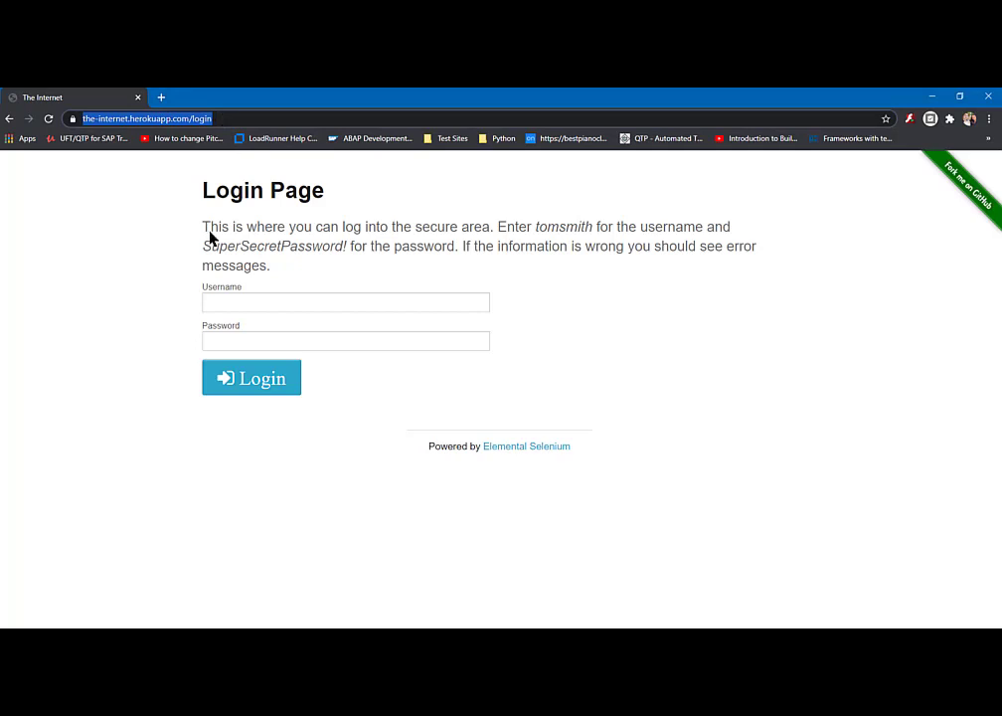
Close the browser and replace the default server name with the-internet.herokuapp.com/login, leaving out the protocol prefix.
left_click(988, 97)
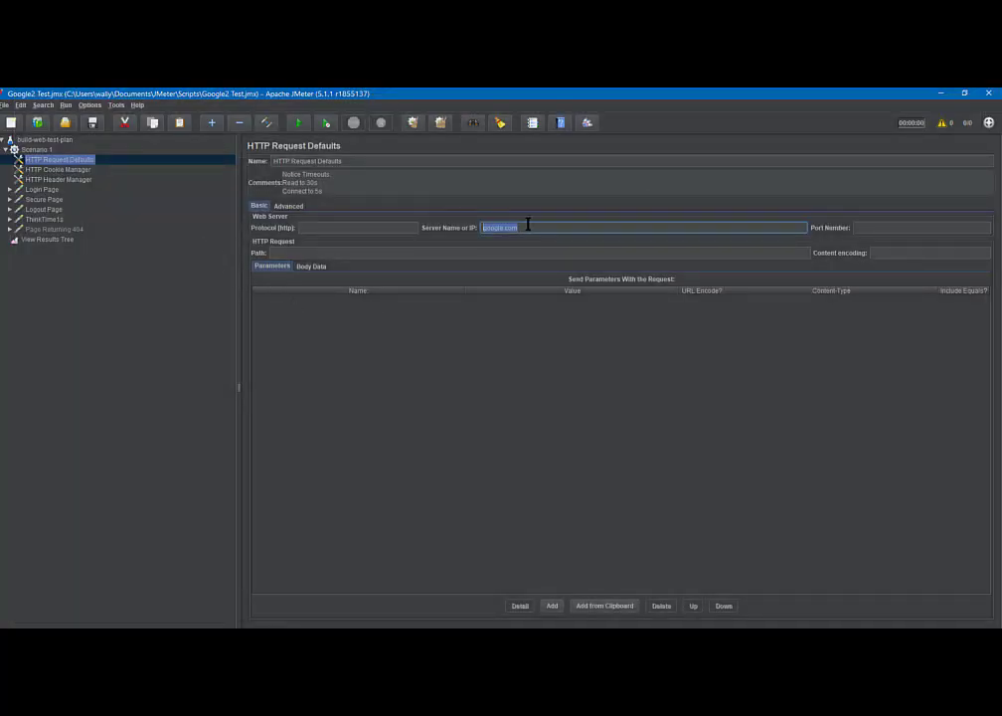
key("ctrl+v")
left_click_drag(502, 228, 471, 228)
key("BackSpace")
Set the protocol in the HTTP Request Defaults to https.
left_click(343, 228)
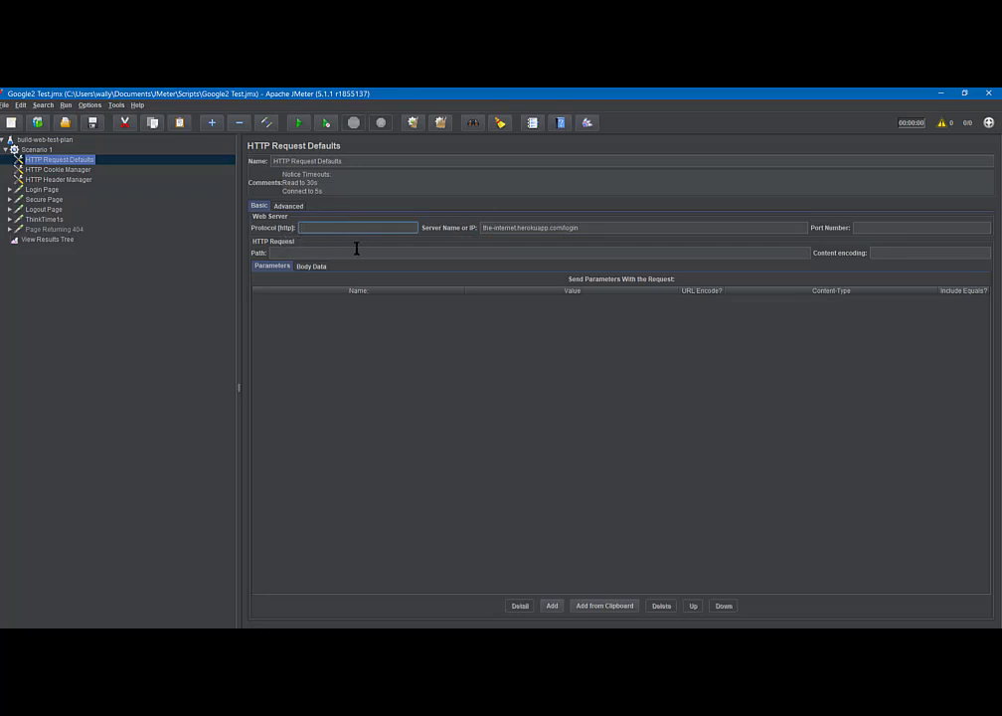
type("https")
key("BackSpace")
Remove the /login path from the default server name and return to the Login Page request.
left_click(589, 226)
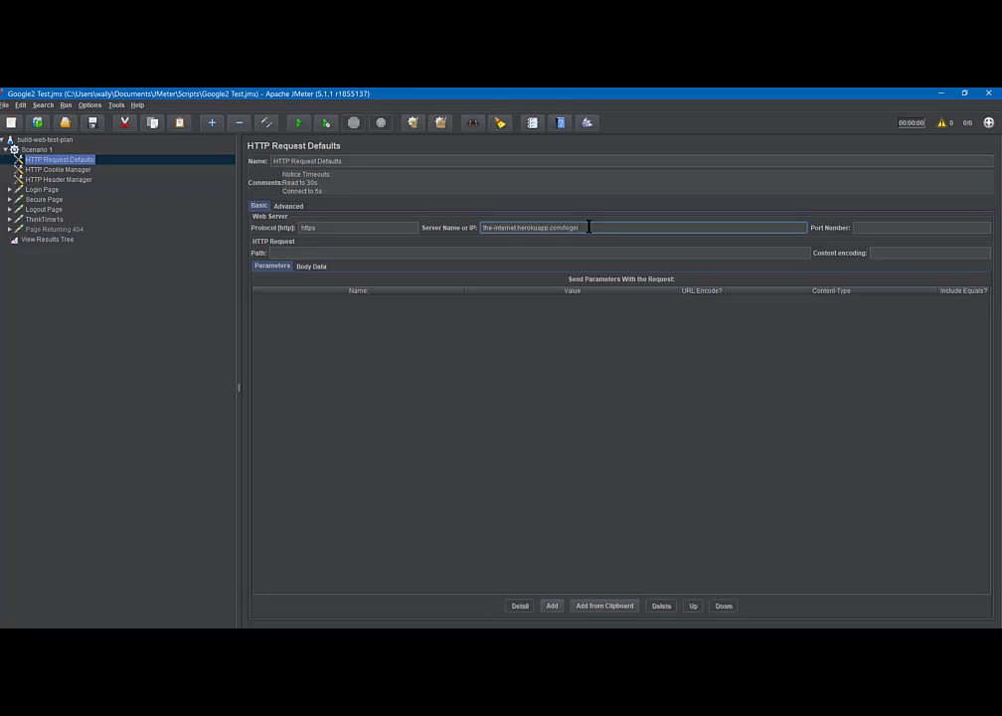
key("BackSpace")
key("BackSpace")
key("BackSpace")
key("BackSpace")
left_click(46, 191)
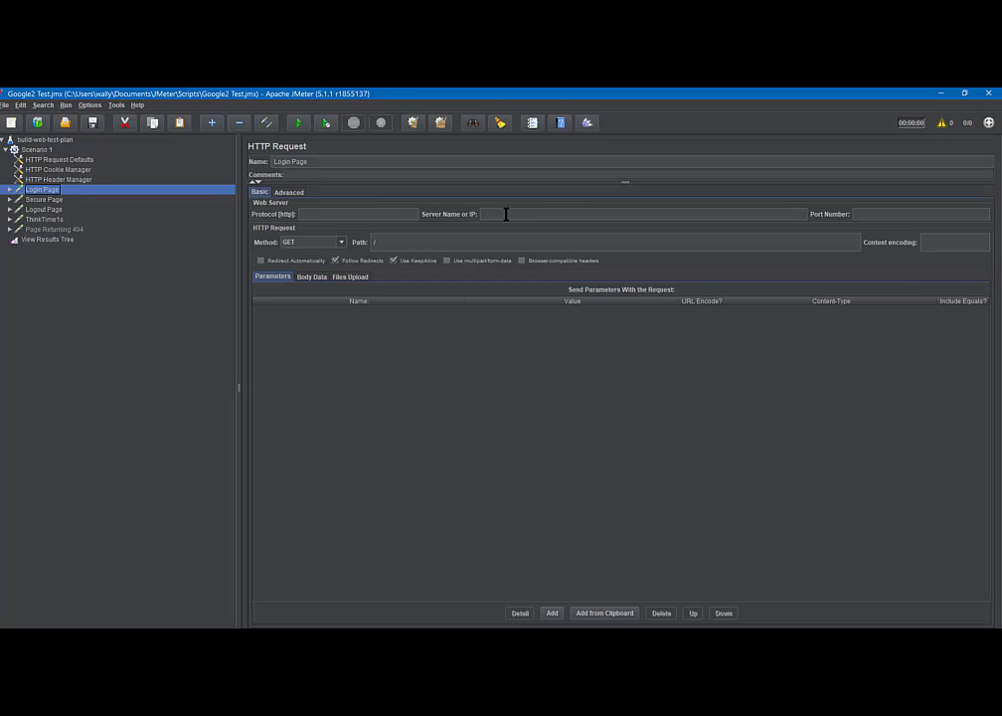
Set the Login Page request's path to /login and the Secure Page request's path to /secure.
left_click(387, 242)
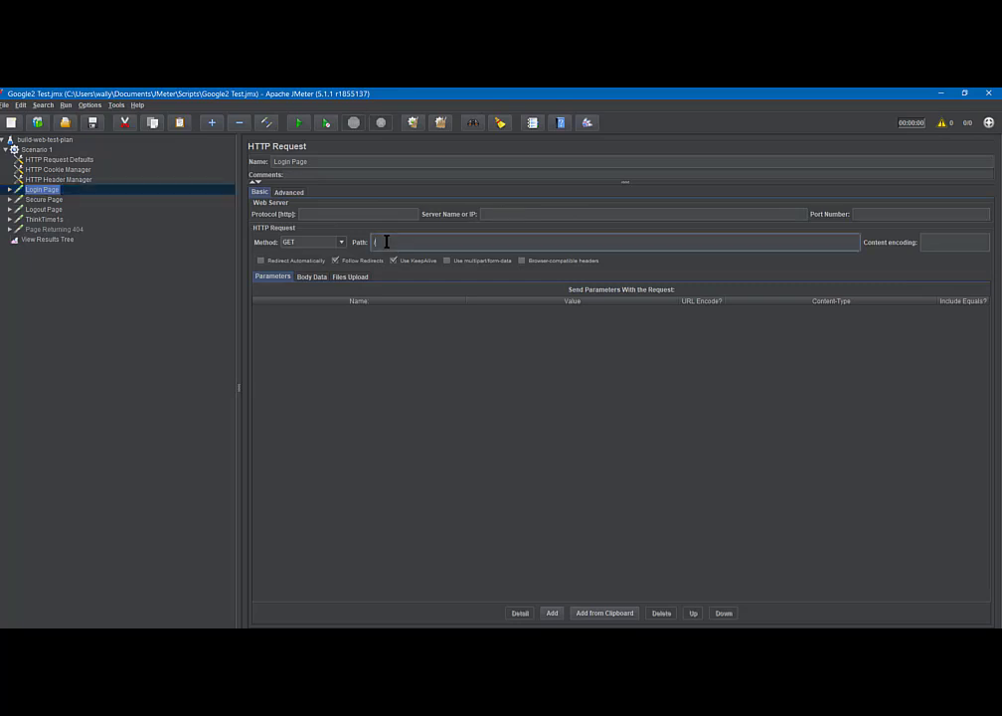
type("/login")
left_click(42, 199)
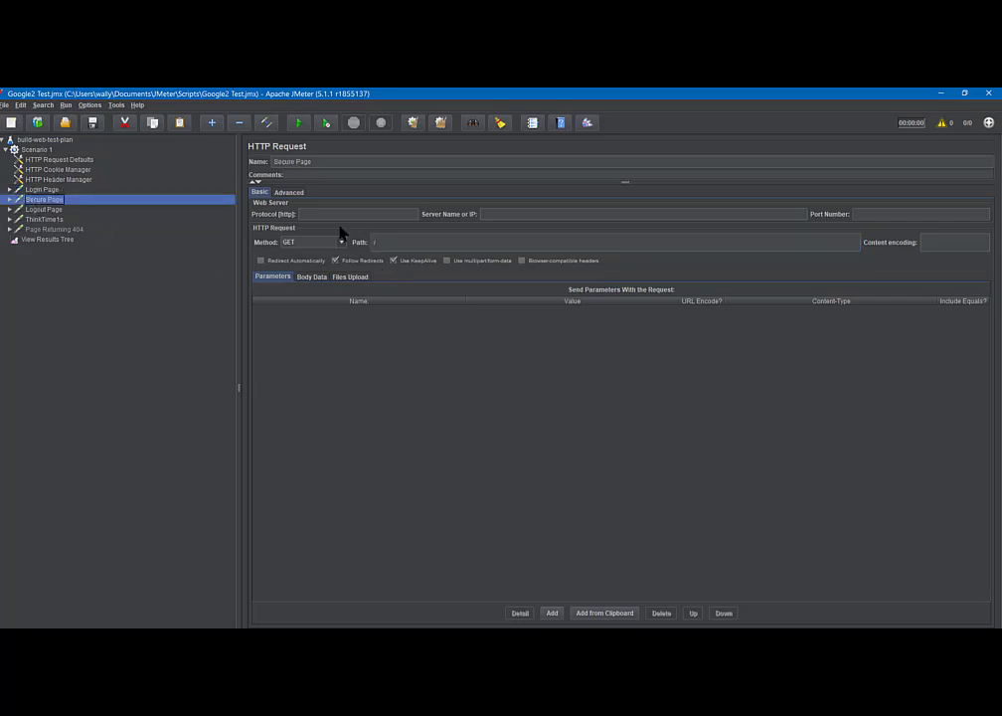
left_click(384, 245)
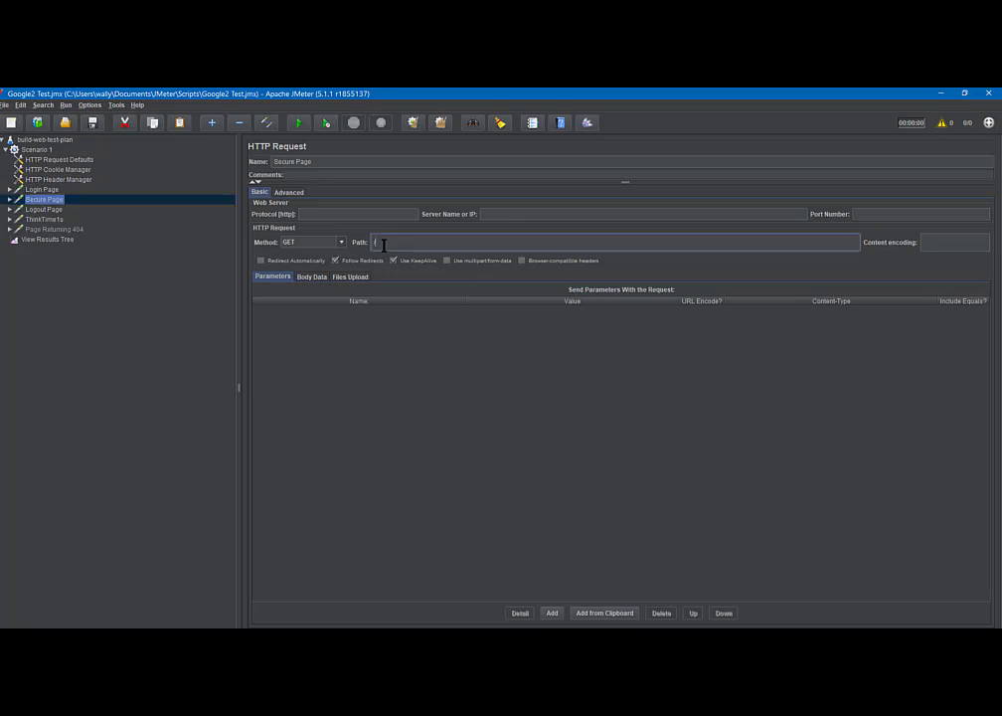
type("secure")
Set the Logout Page request's path to /logout.
left_click(44, 210)
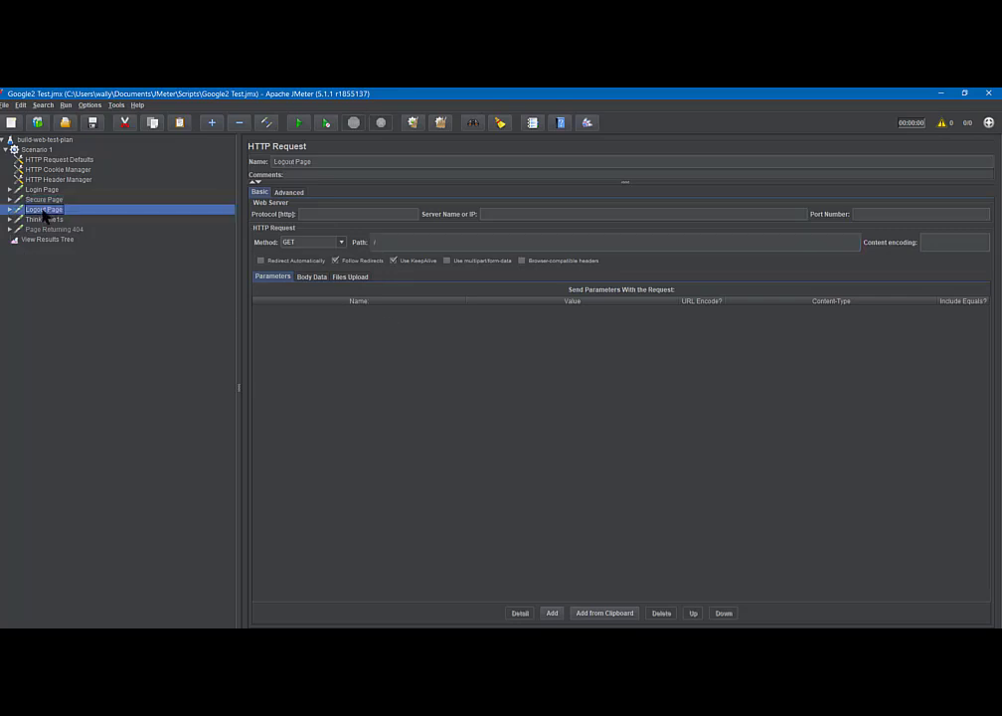
left_click(396, 243)
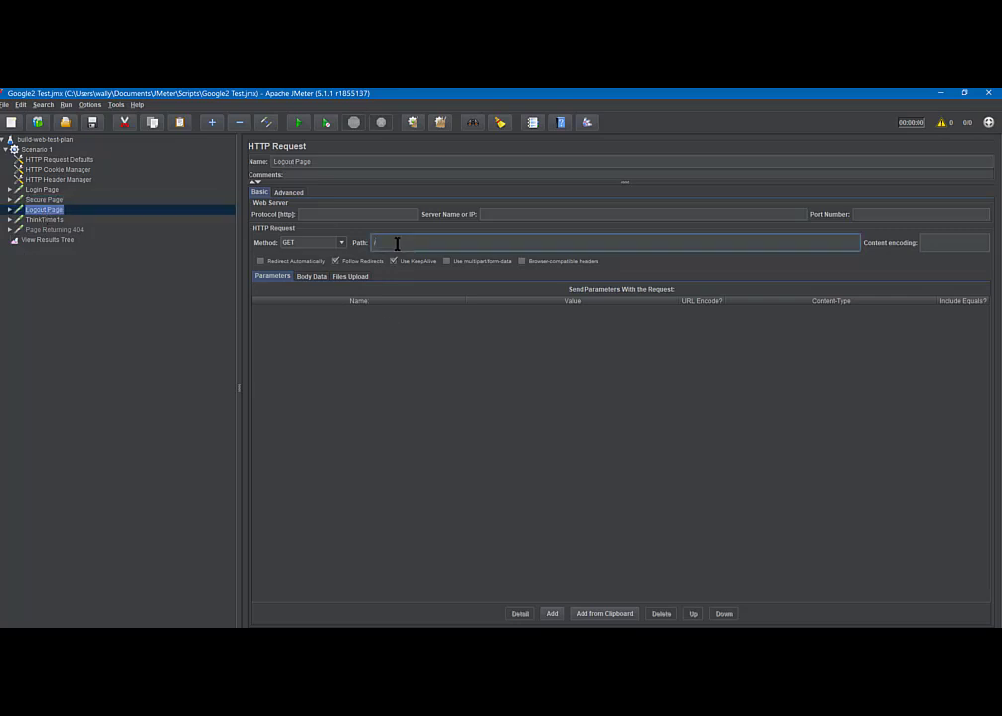
type("/logout")
Expand the whole test plan tree and make the Login Page assertion test the response code against pattern 200.
mouse_move(58, 235)
left_click(9, 190)
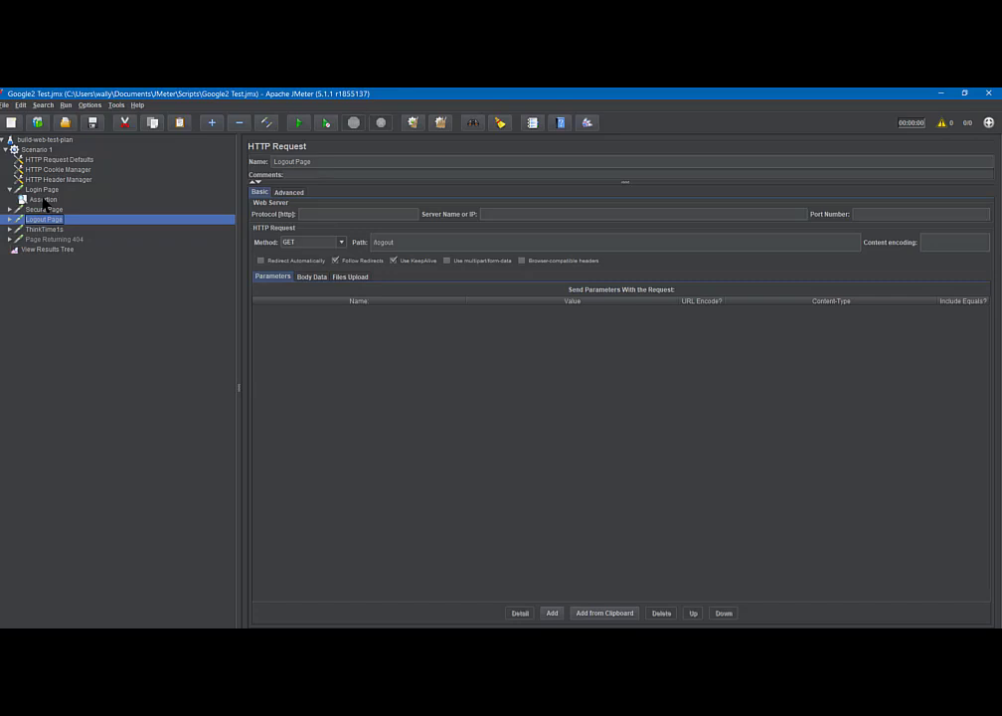
left_click(212, 124)
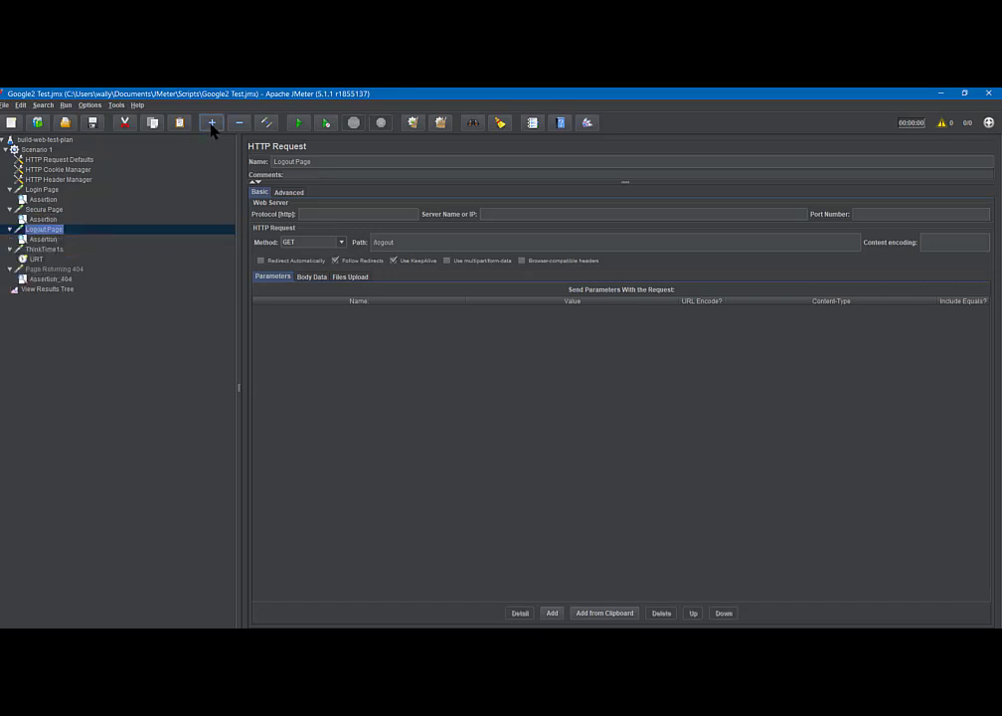
left_click(43, 200)
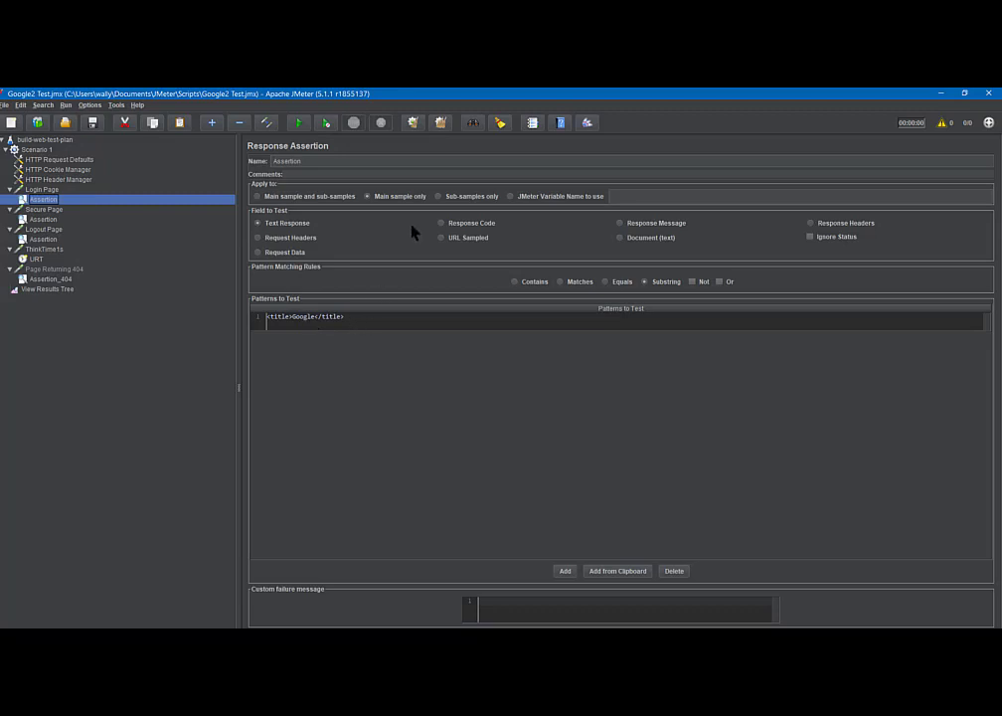
left_click(441, 224)
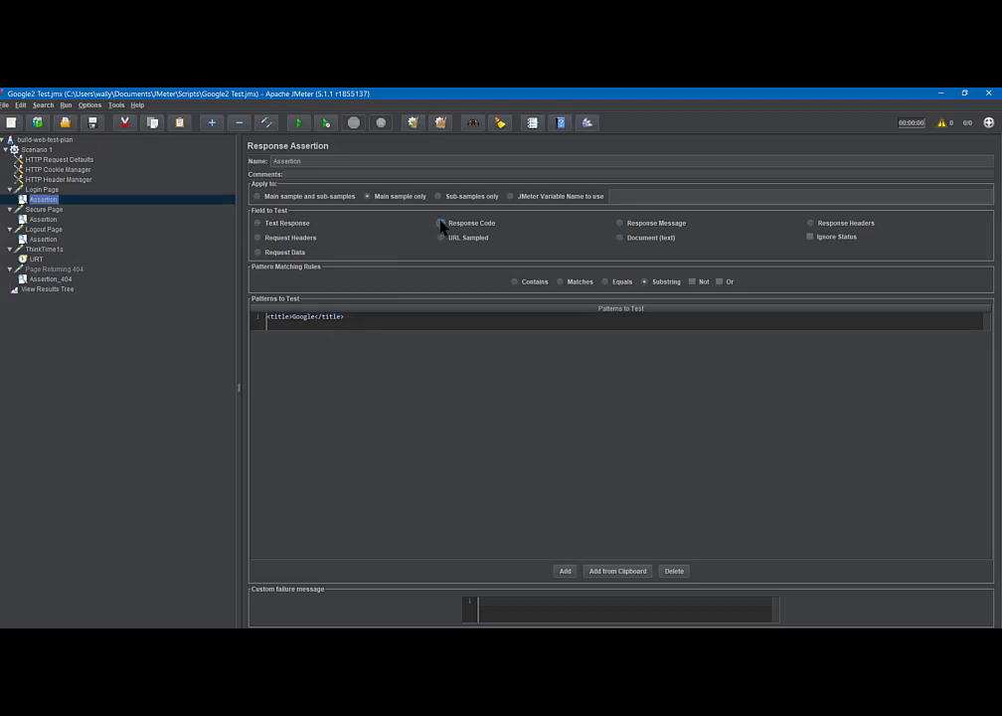
double_click(359, 321)
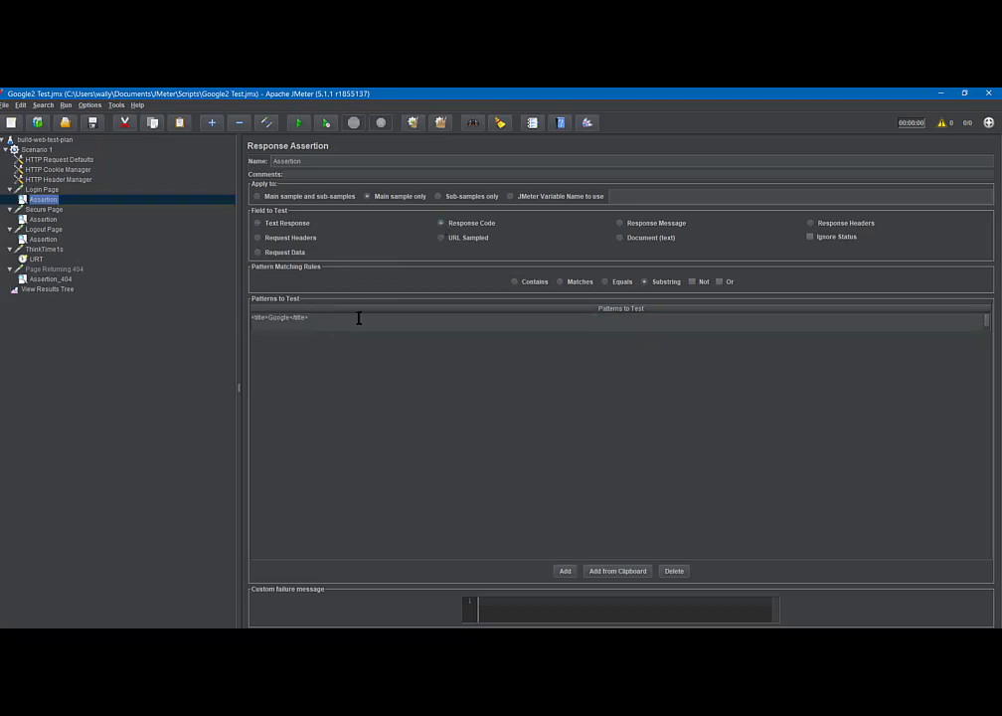
left_click_drag(359, 319, 242, 318)
type("200")
Change the Secure Page assertion to test the response code and replace its title pattern with 200.
left_click(45, 219)
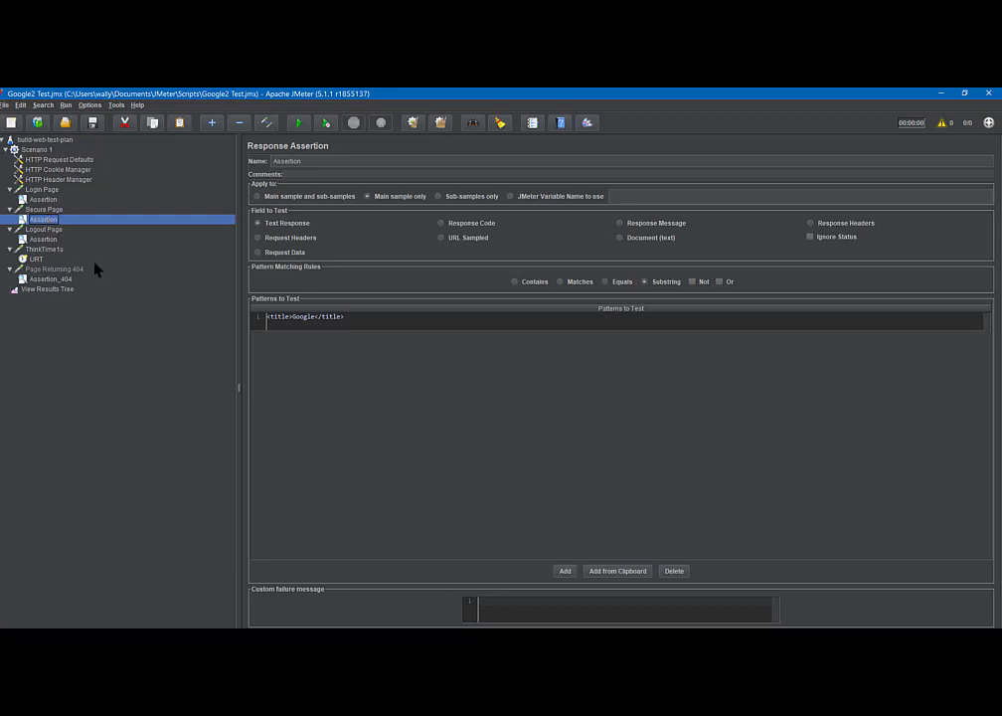
left_click(442, 224)
left_click(362, 315)
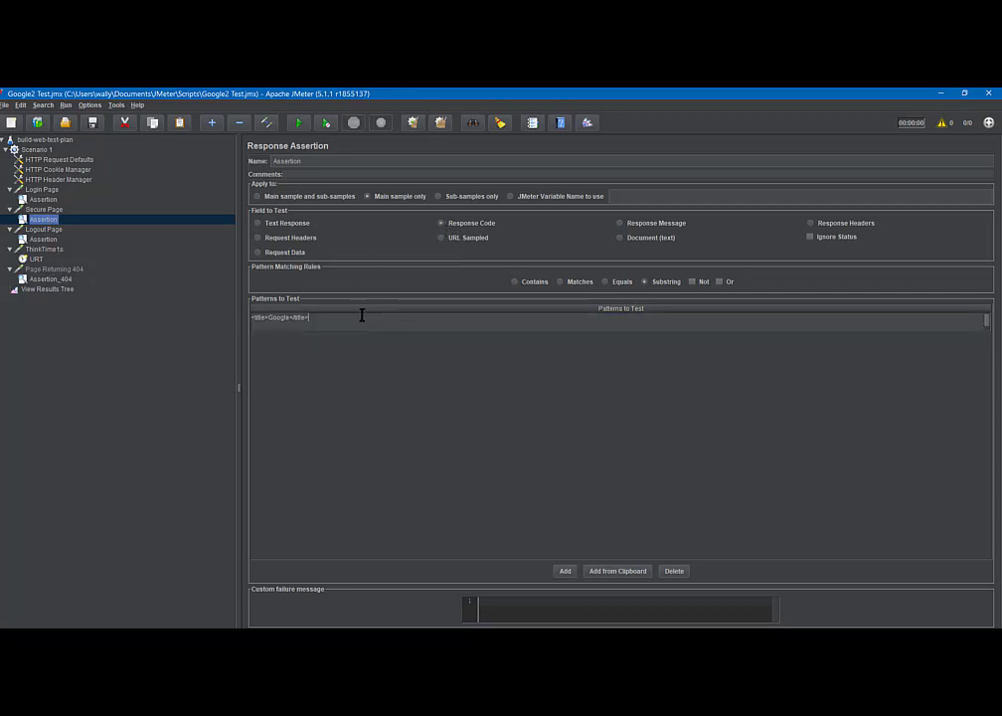
left_click_drag(338, 320, 236, 326)
left_click_drag(318, 318, 244, 320)
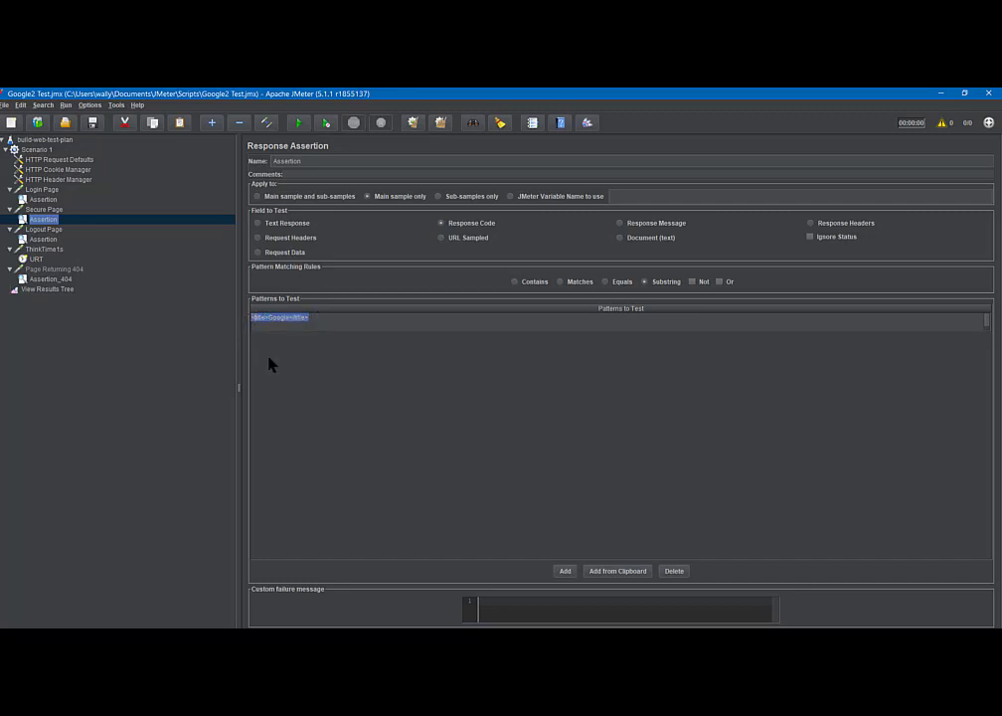
type("200")
Change the Logout Page assertion to test the response code and replace its title pattern with 200.
left_click(43, 239)
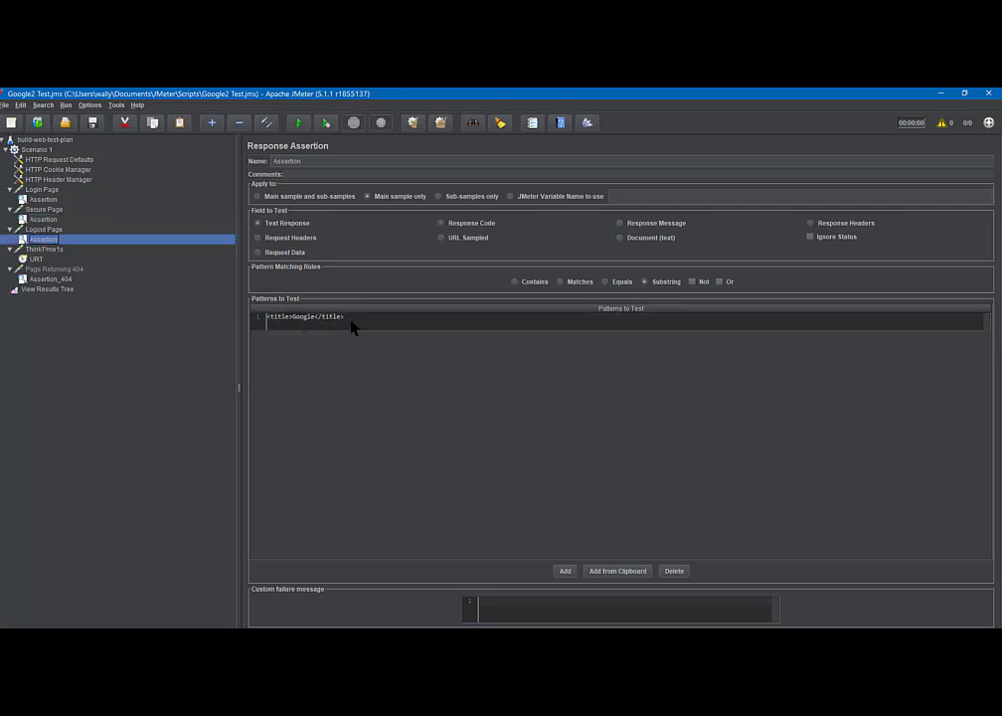
left_click(442, 224)
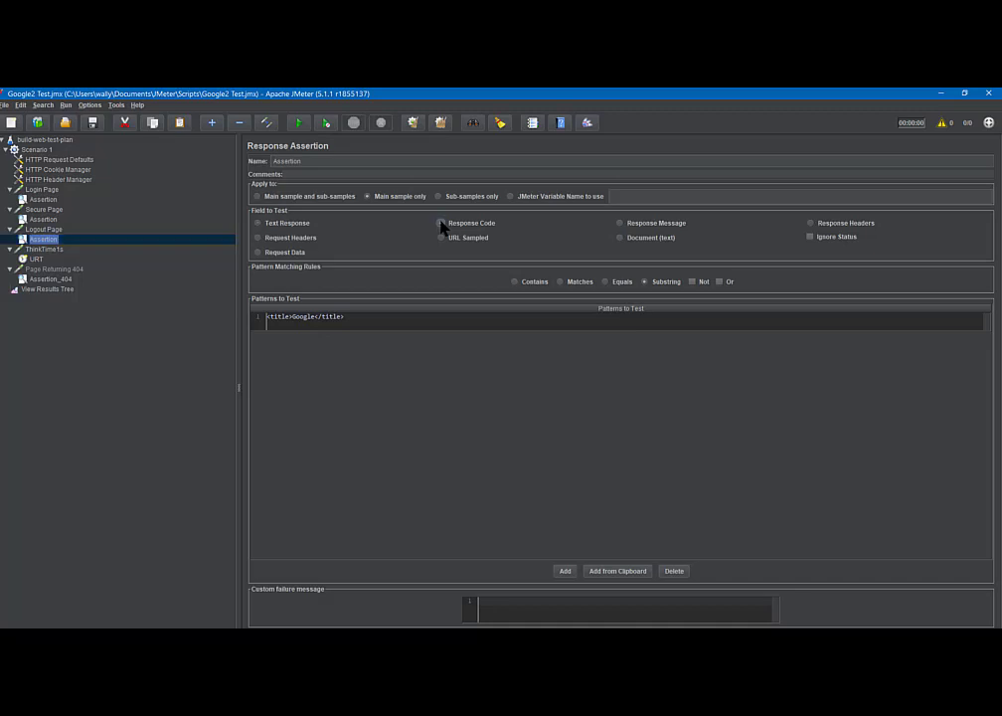
double_click(355, 317)
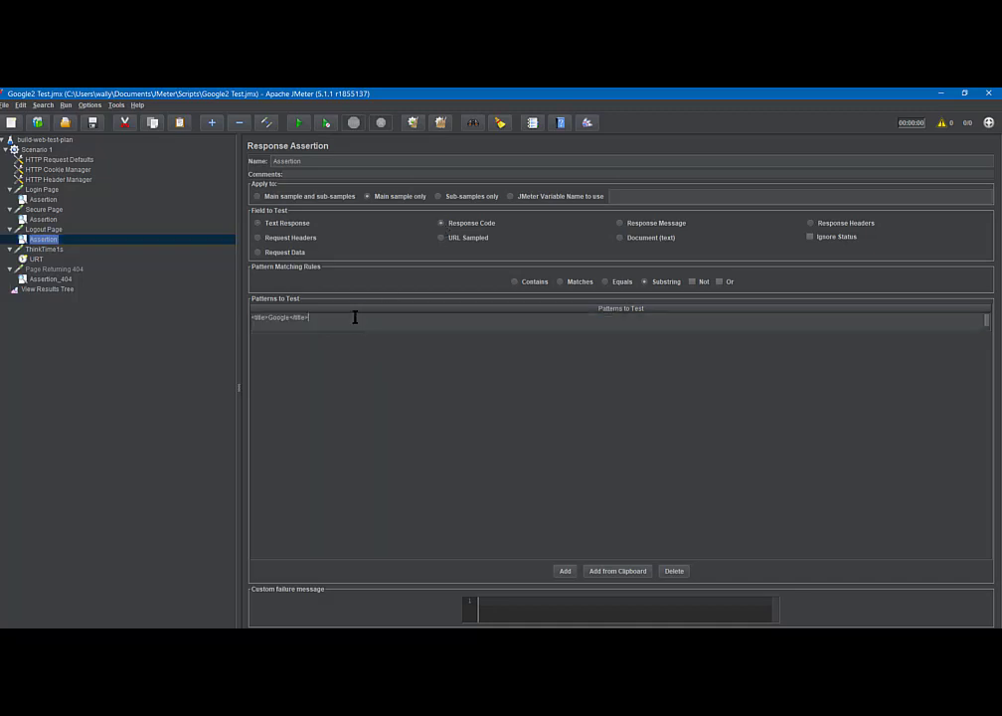
left_click_drag(355, 317, 250, 317)
type("200")
left_click(38, 250)
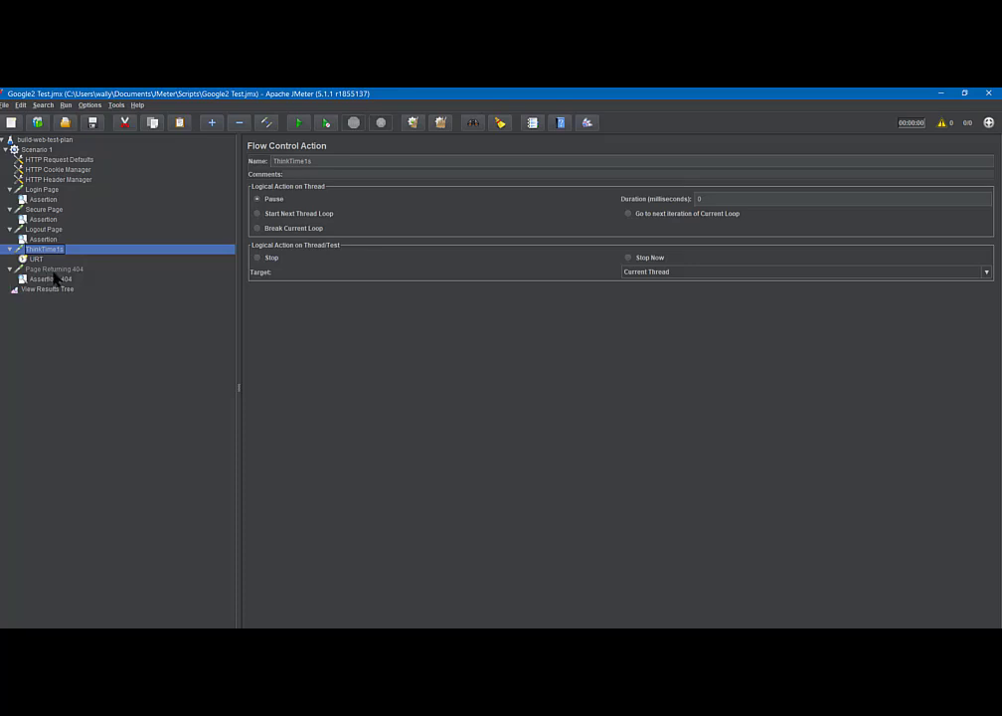
mouse_move(59, 278)
left_click(50, 290)
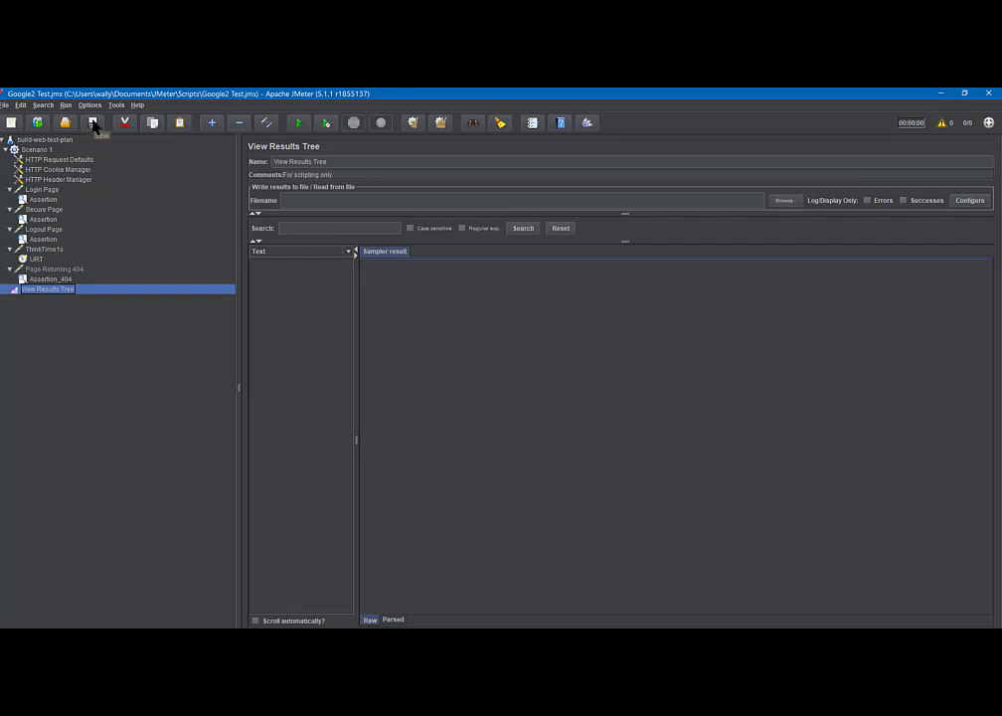
Rename the test plan as Herokuapp-test-plan.
left_click(45, 140)
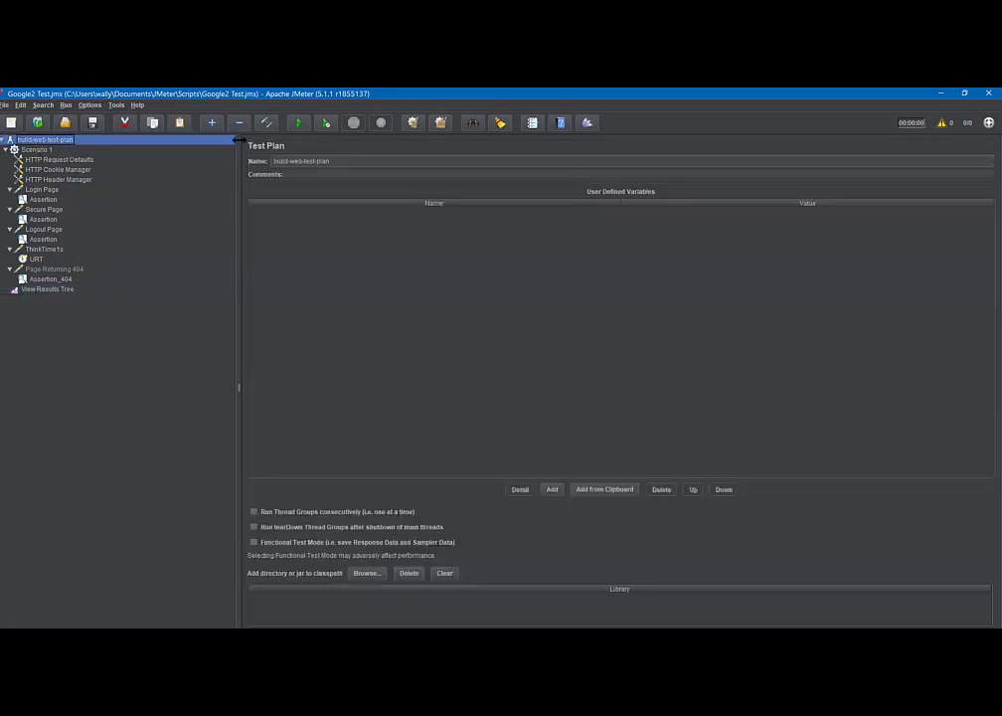
left_click(301, 162)
left_click_drag(302, 162, 248, 164)
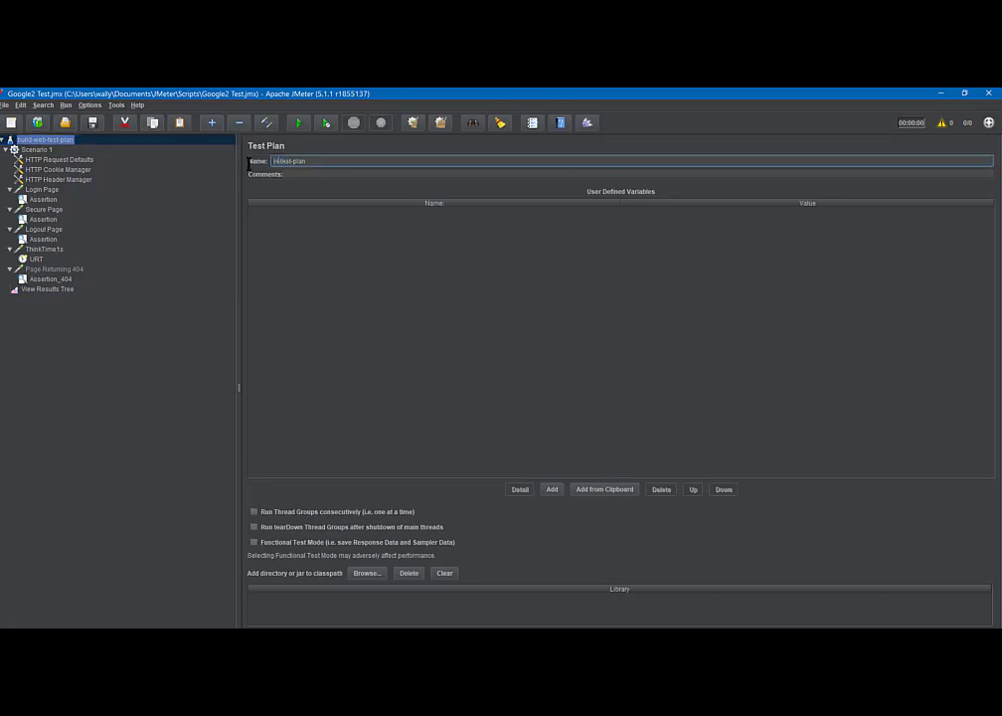
type("Here")
type("kuapp-")
Review the settings of the Scenario 1 thread group, the HTTP Request Defaults and the Login Page request.
left_click(36, 149)
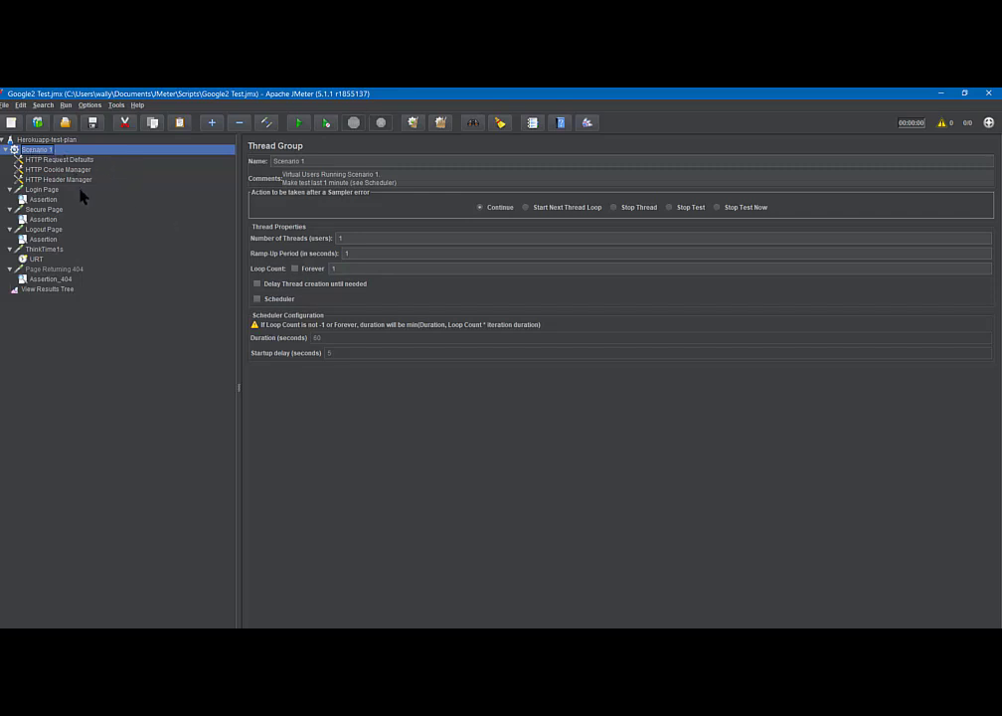
left_click(70, 161)
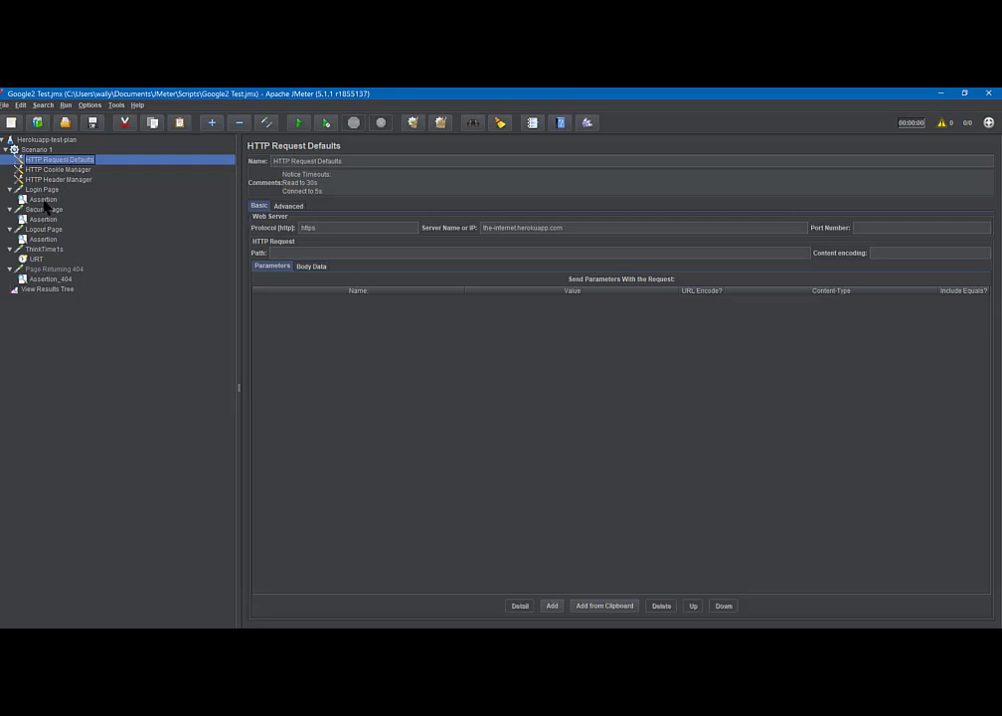
left_click(44, 191)
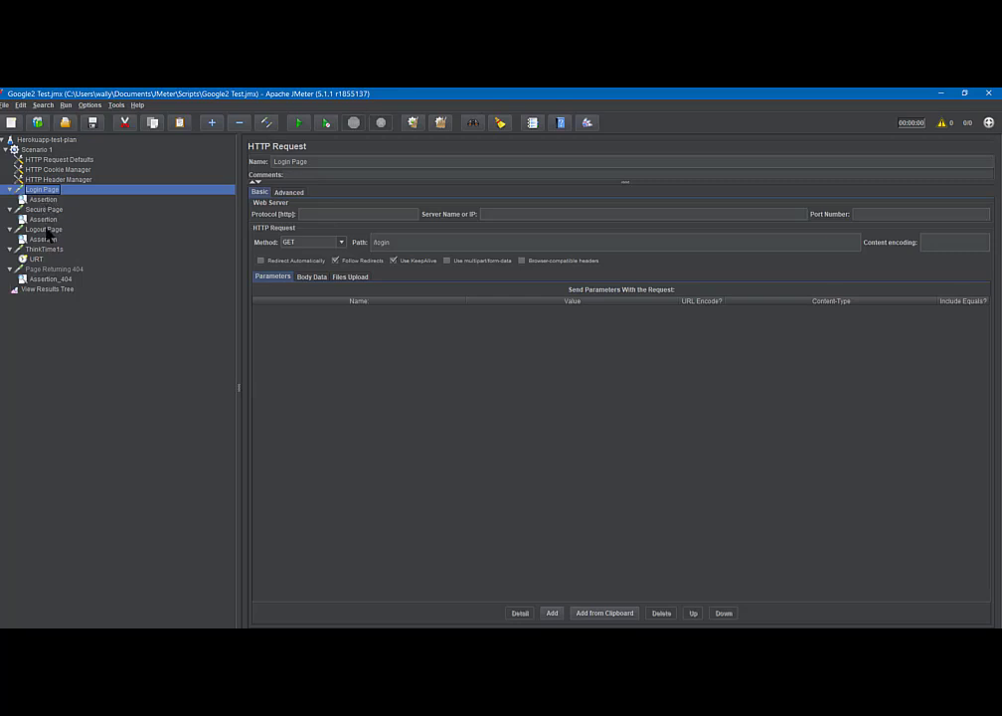
Open the View Results Tree and save the test plan in the Scripts folder as a new file named Hero.
left_click(54, 289)
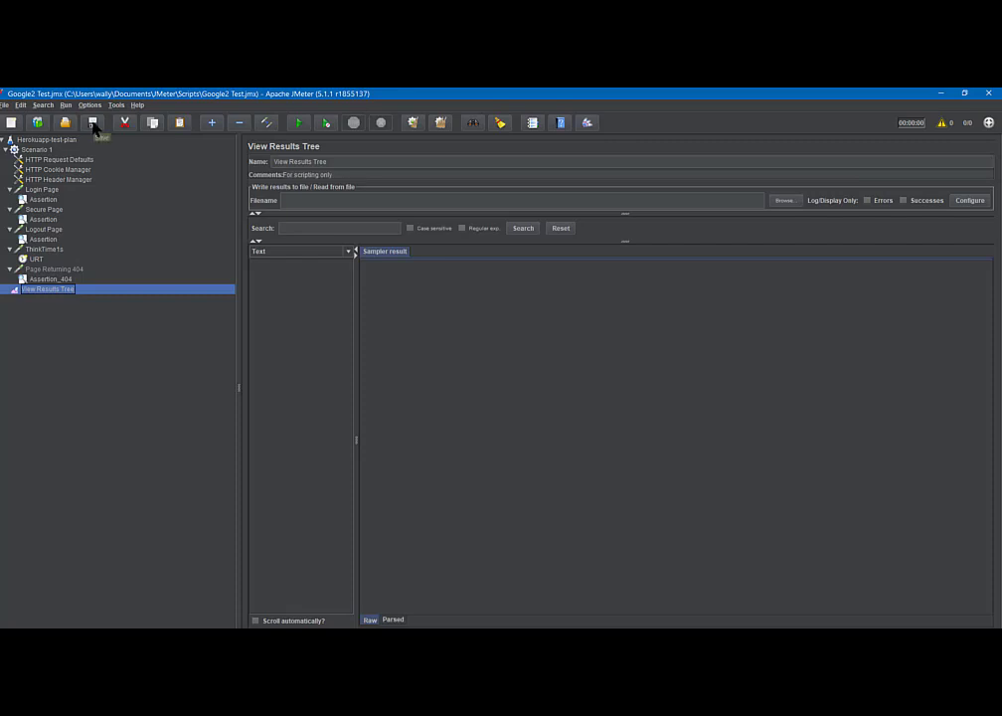
left_click(4, 105)
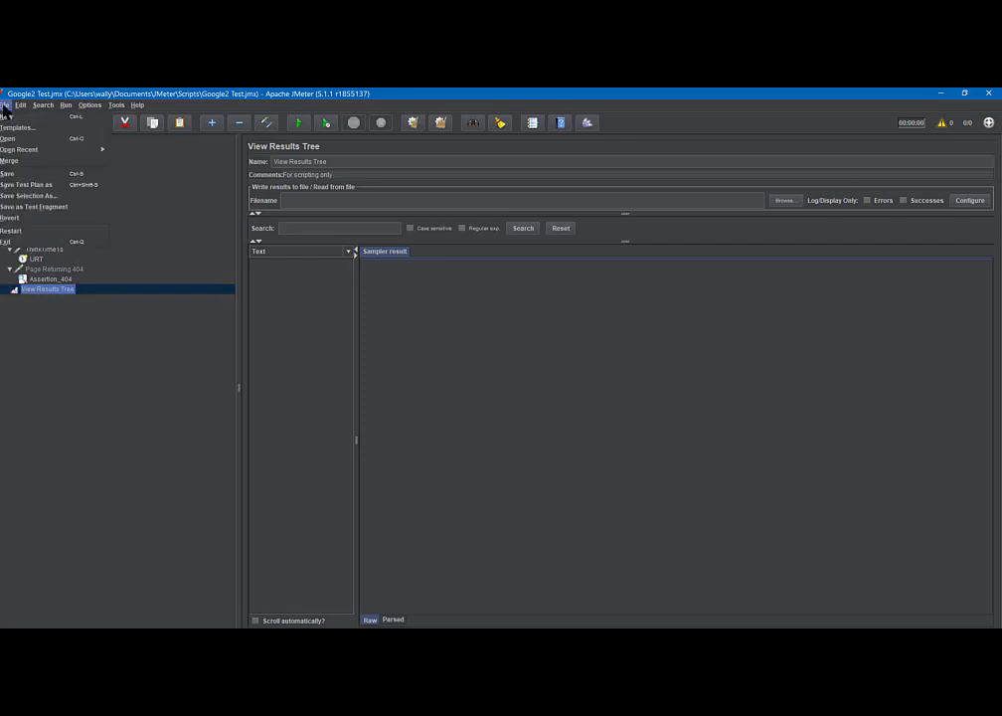
left_click(28, 195)
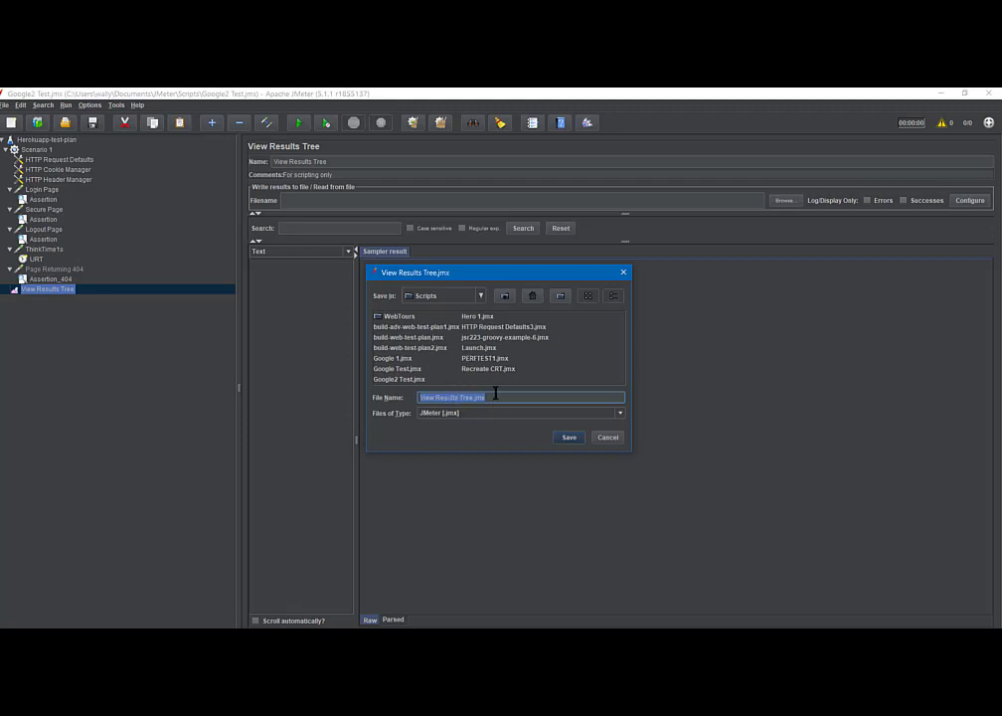
type("Hero")
left_click(581, 438)
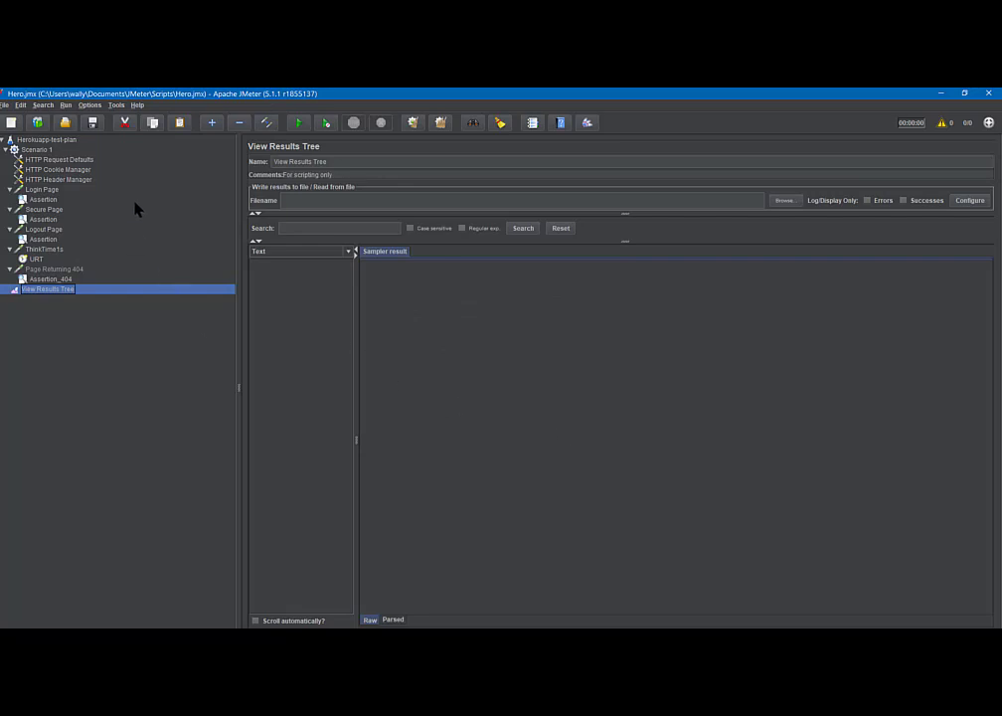
Run the test plan and inspect the Login Page sample's request and response data.
left_click(300, 124)
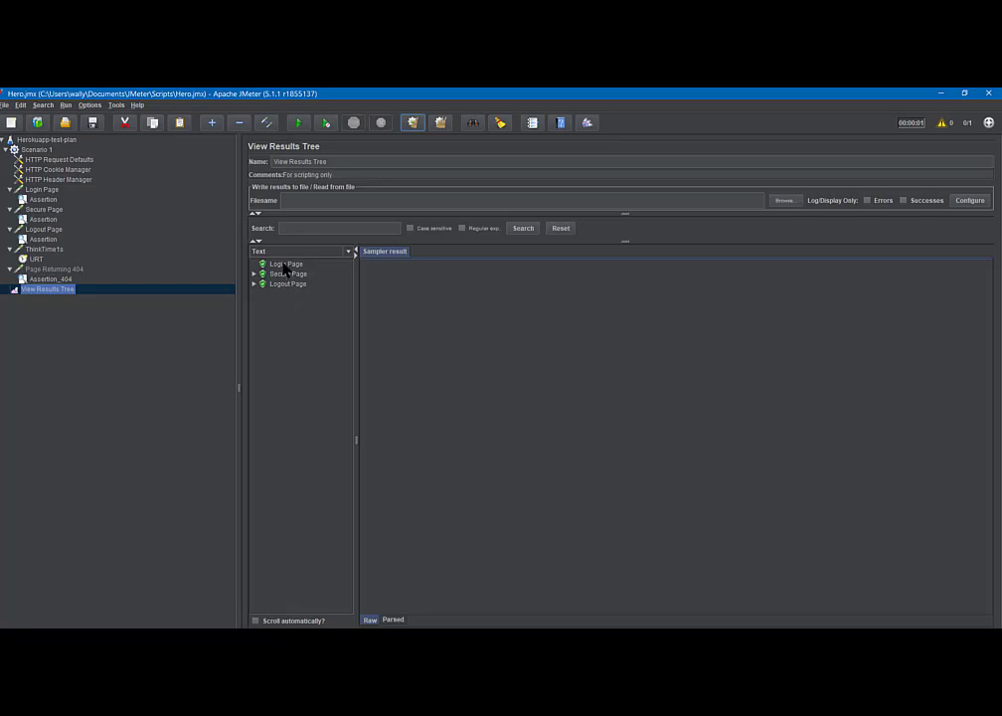
left_click(285, 265)
left_click(426, 251)
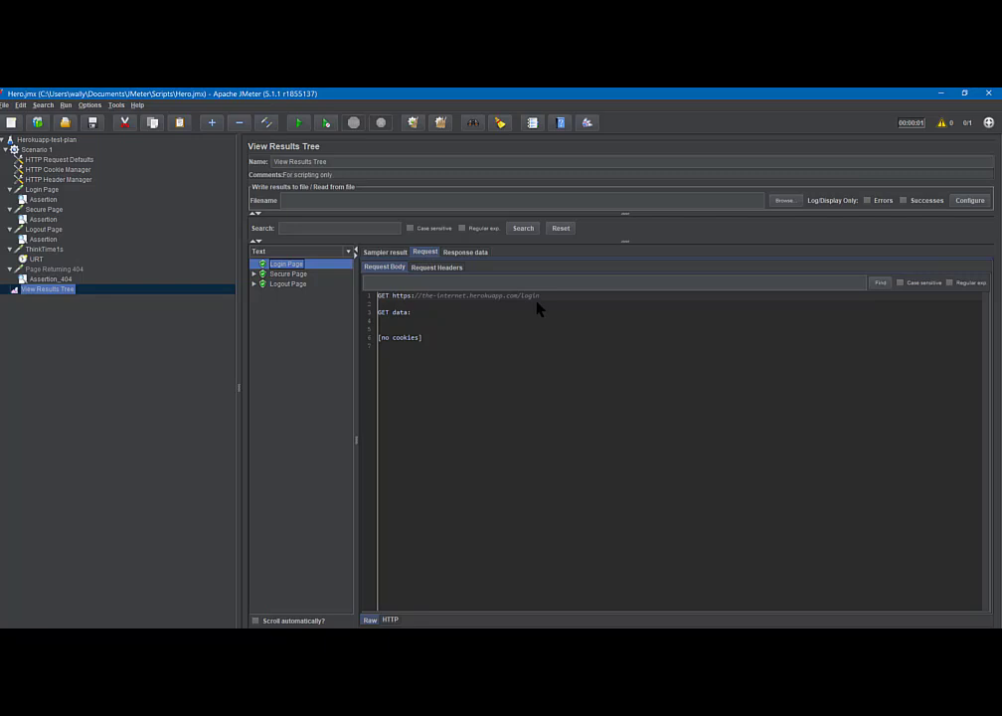
left_click(463, 254)
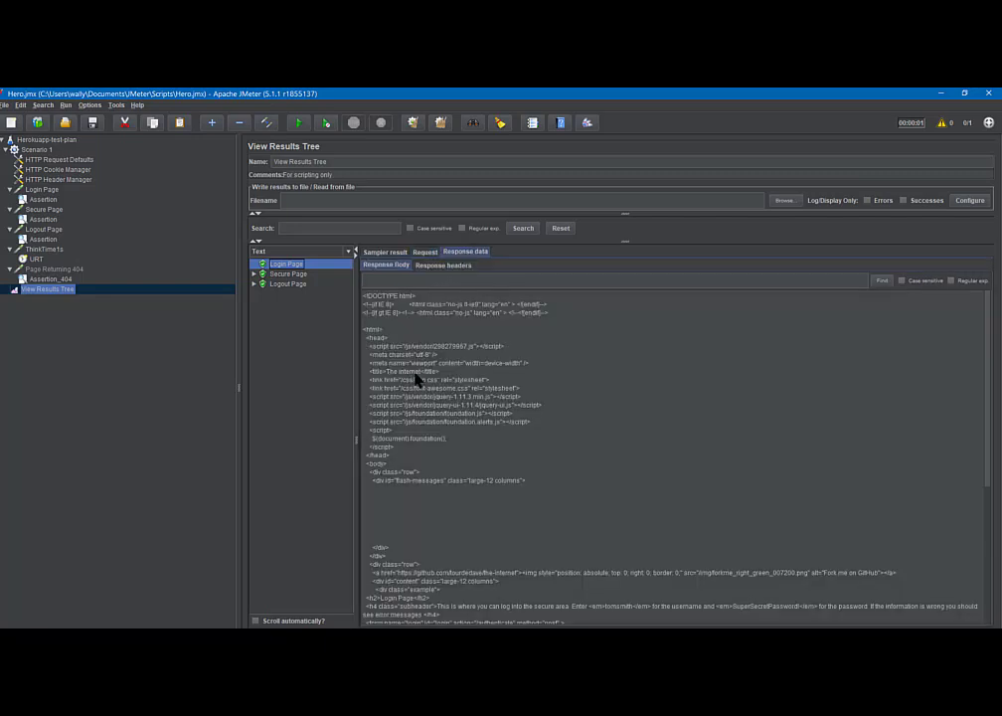
Examine the response bodies of the Secure Page and Logout Page samples, rendering the Logout Page response as HTML.
left_click(254, 273)
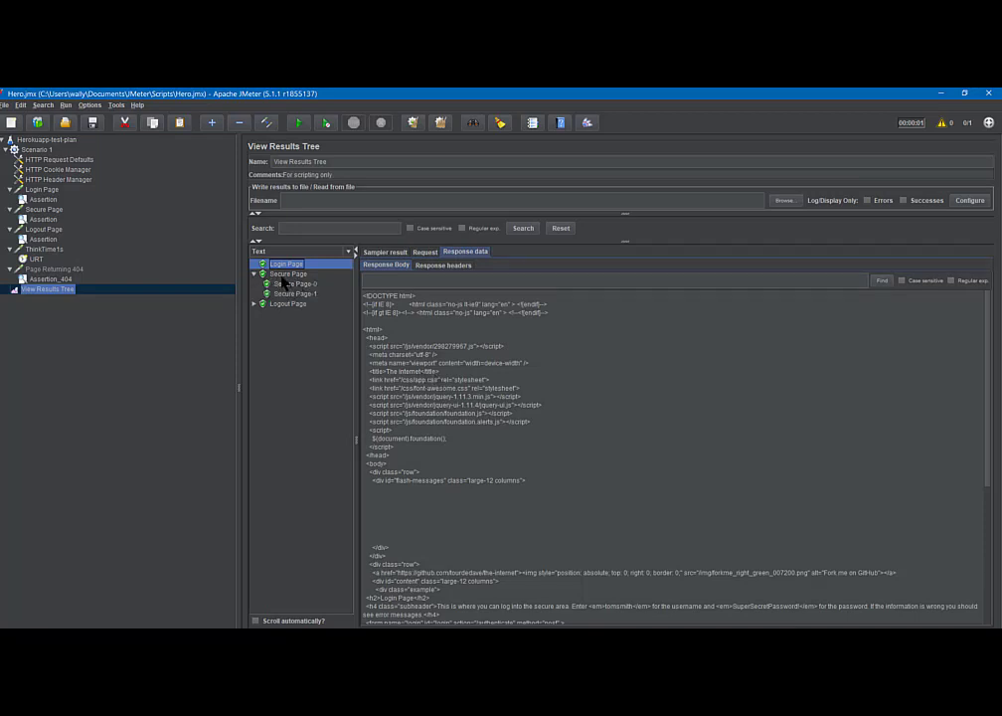
left_click(286, 275)
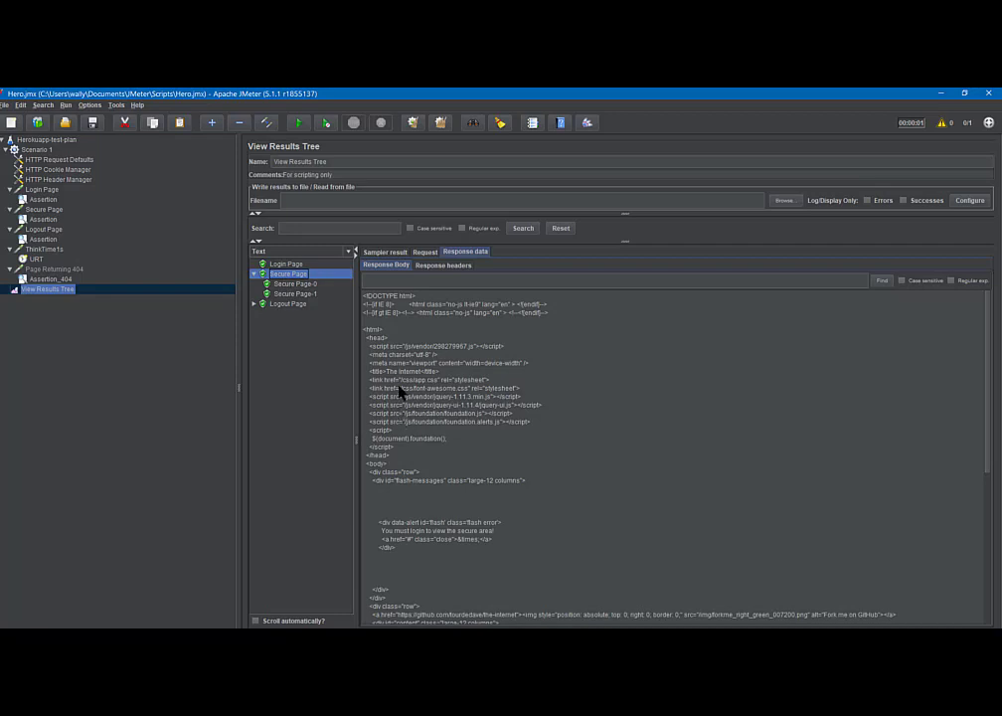
left_click(277, 303)
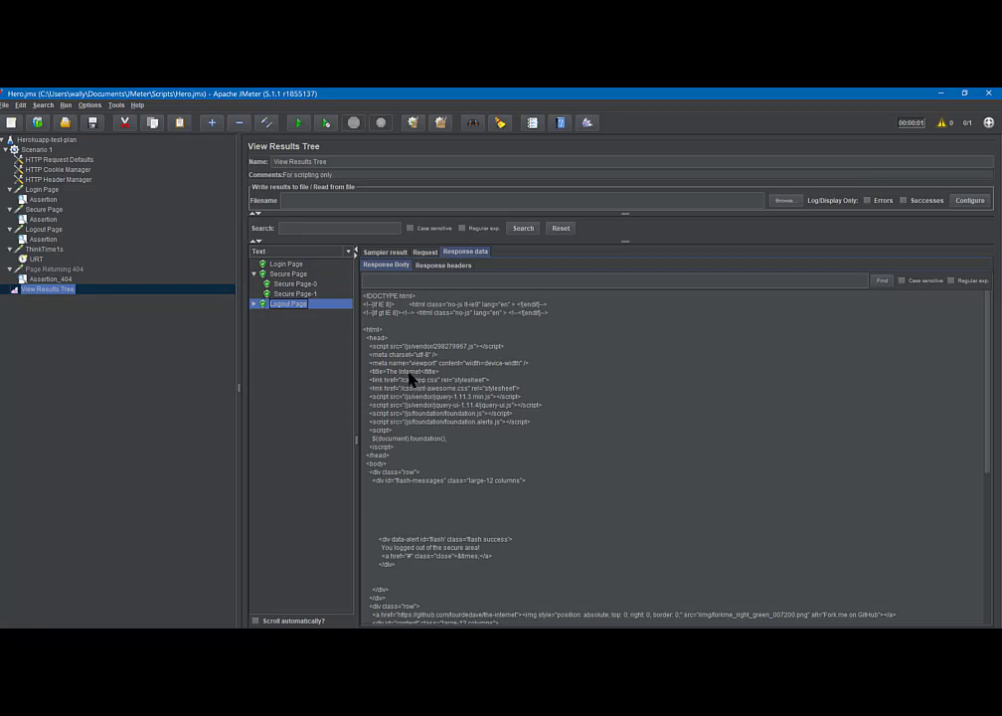
left_click(349, 251)
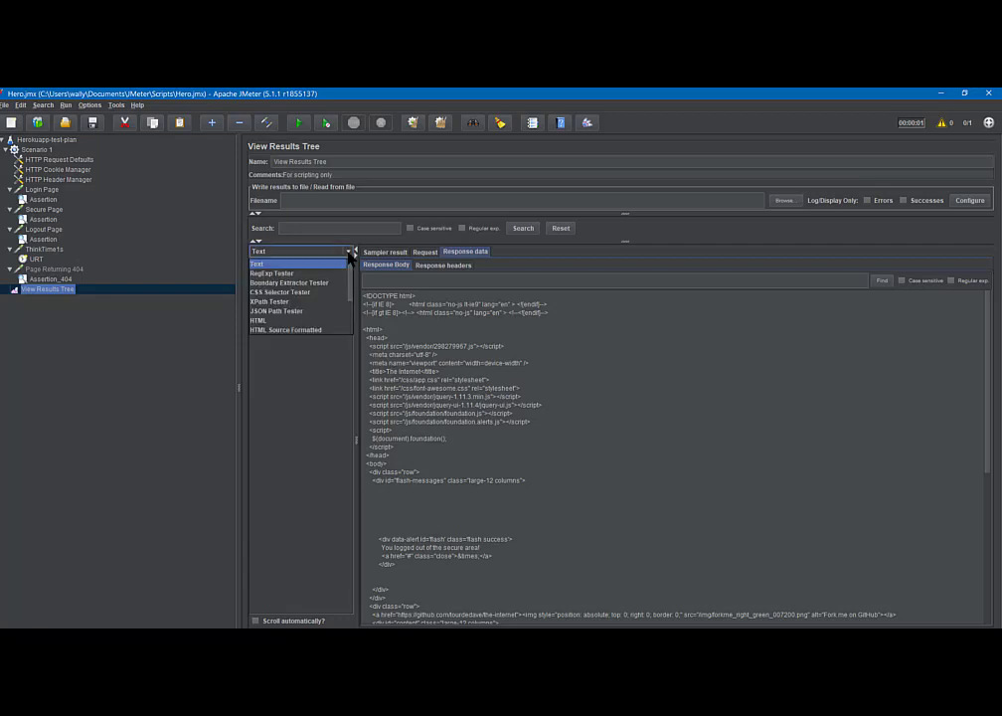
left_click(260, 321)
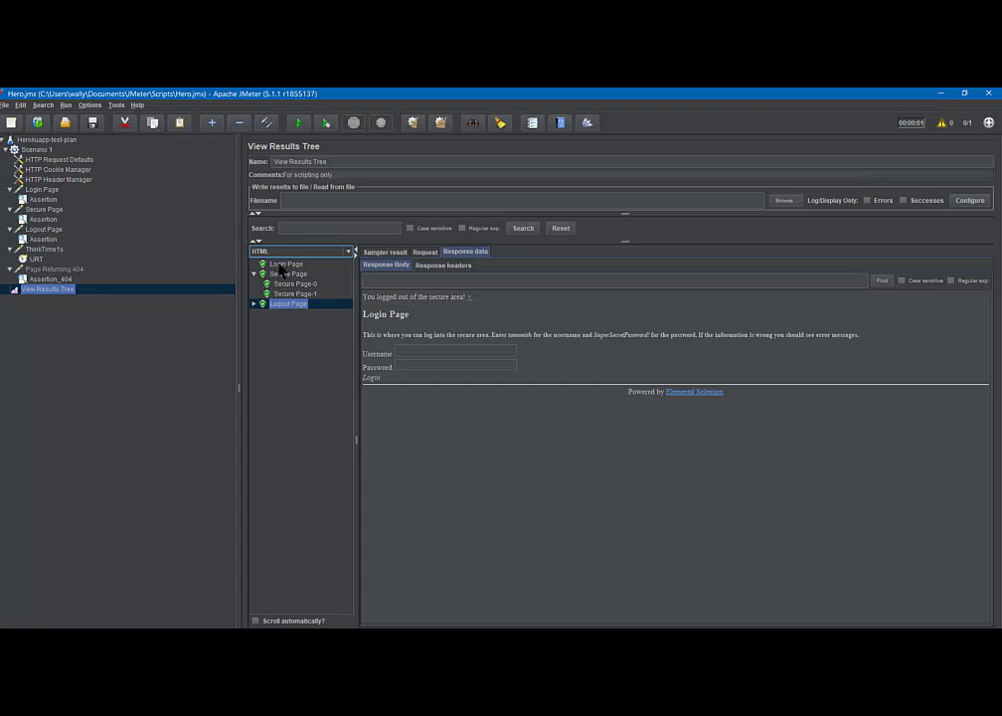
Compare the HTML-rendered responses of the Login Page, Secure Page and Logout Page samples.
left_click(282, 264)
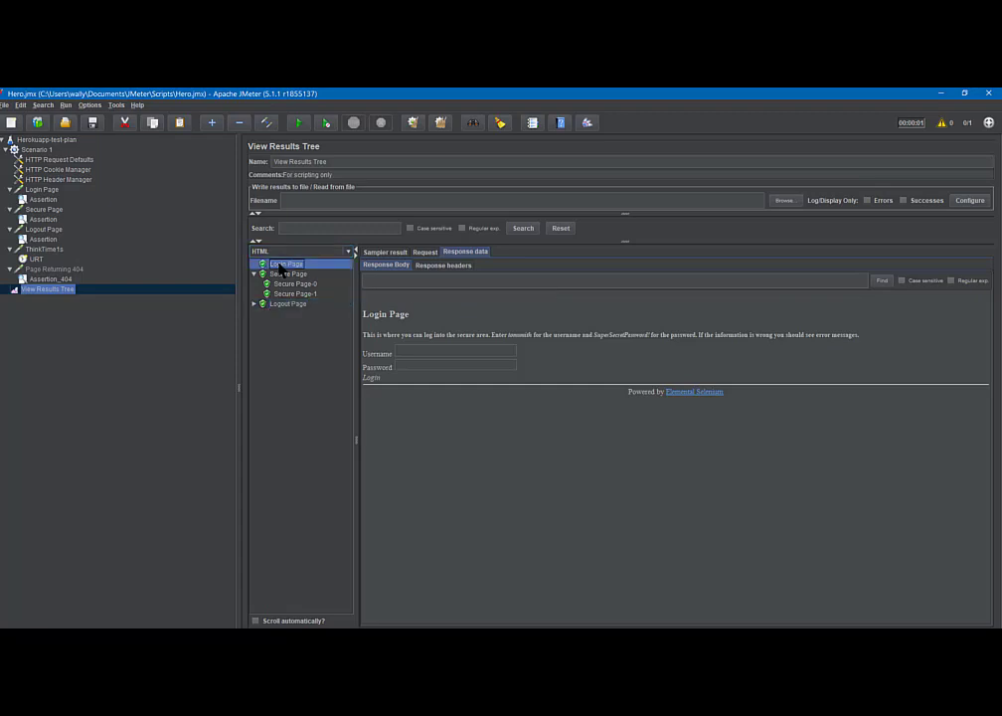
left_click(285, 274)
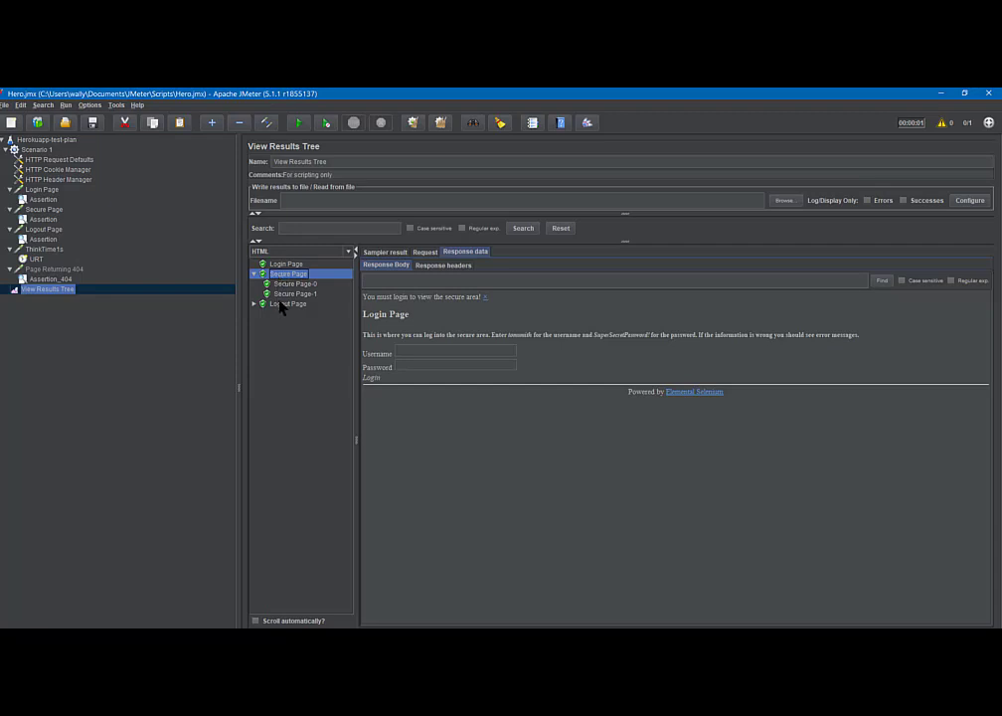
left_click(281, 304)
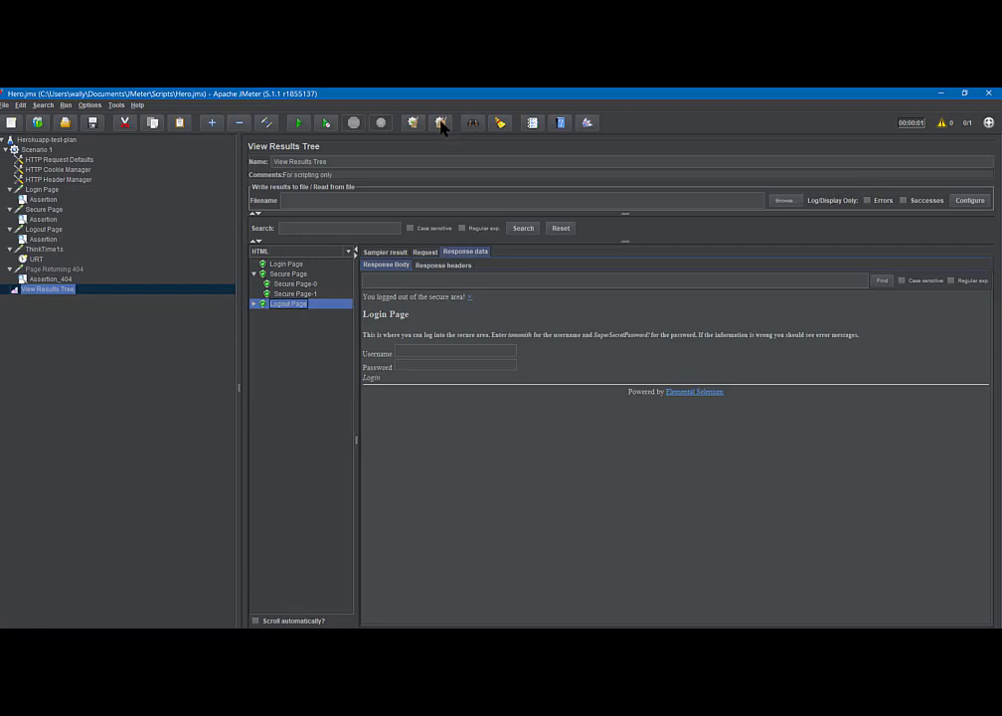
Show the log viewer and read through the log entries from startup to the test run.
left_click(116, 105)
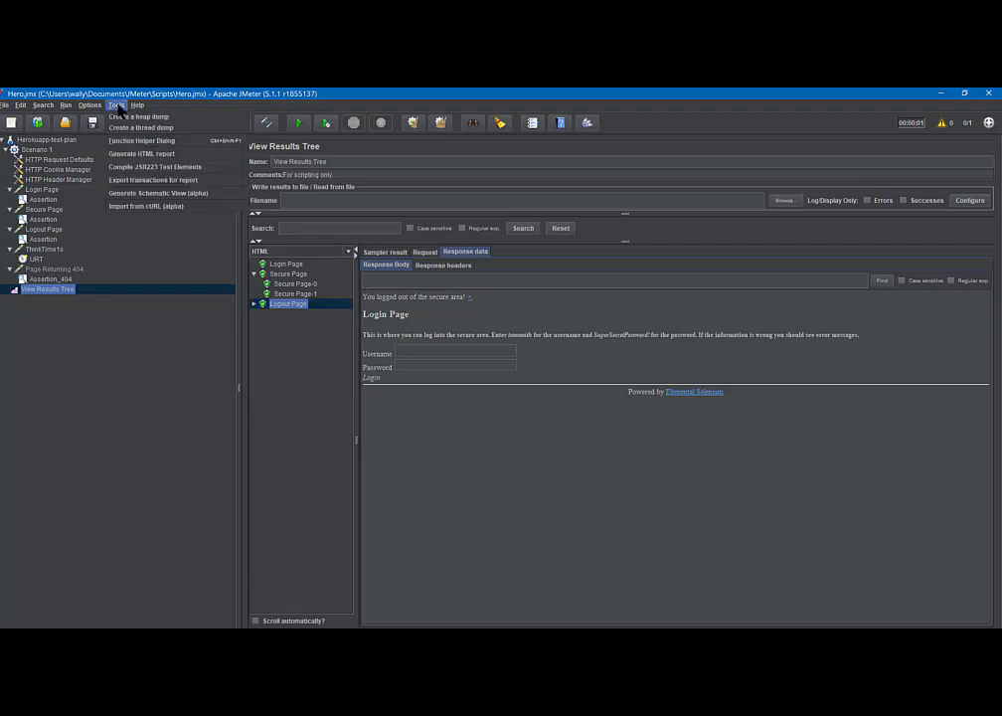
mouse_move(88, 107)
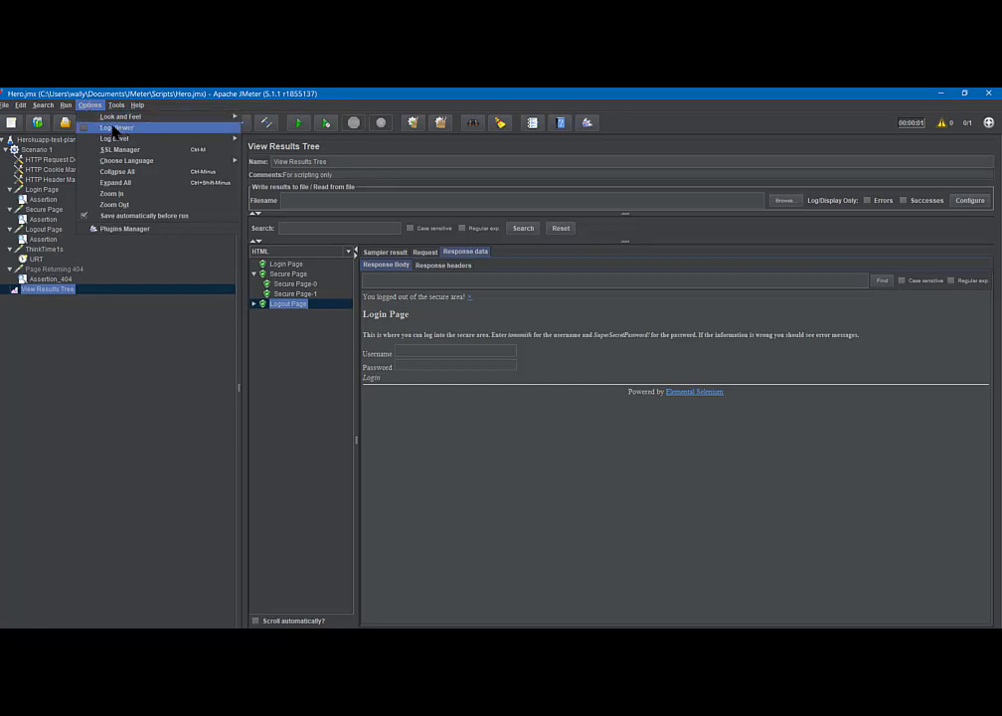
left_click(108, 129)
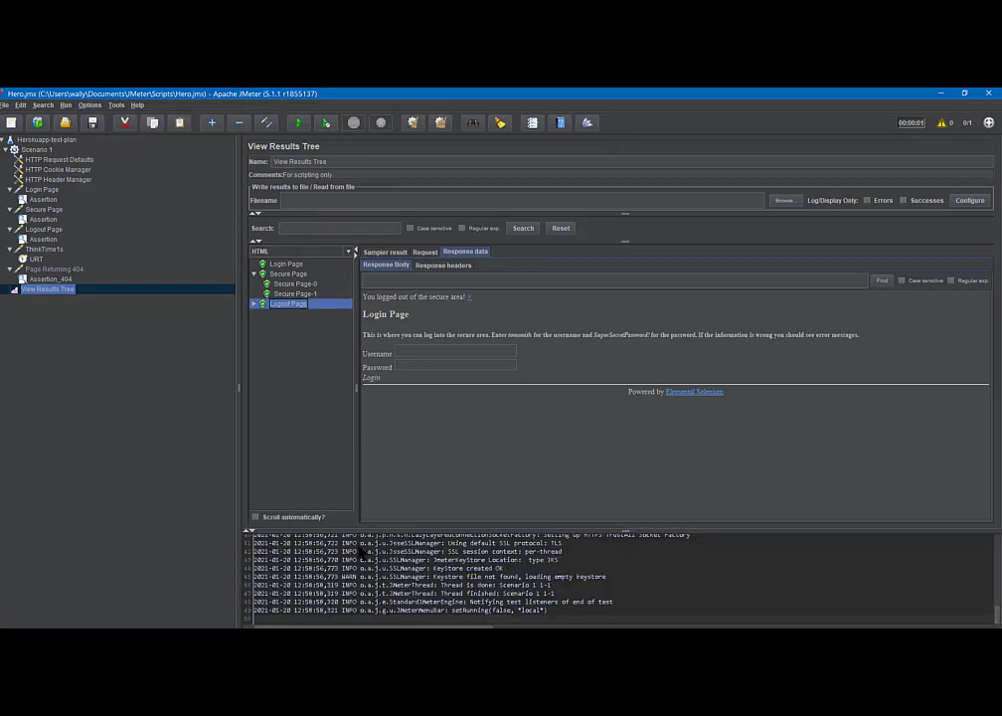
scroll(350, 575, "up", 7)
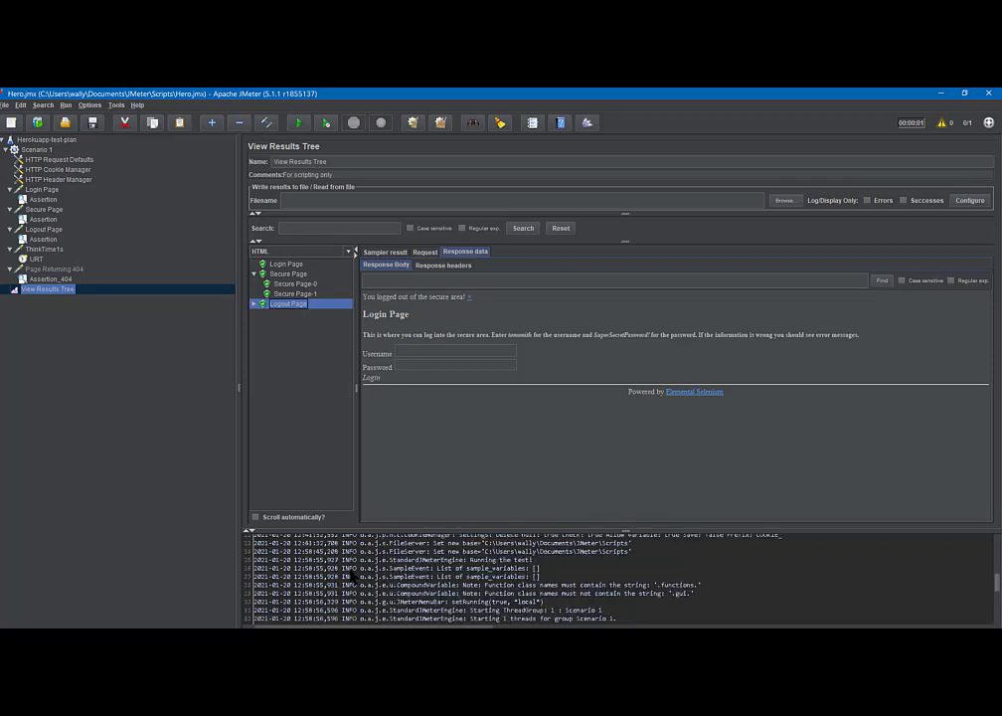
scroll(353, 575, "up", 6)
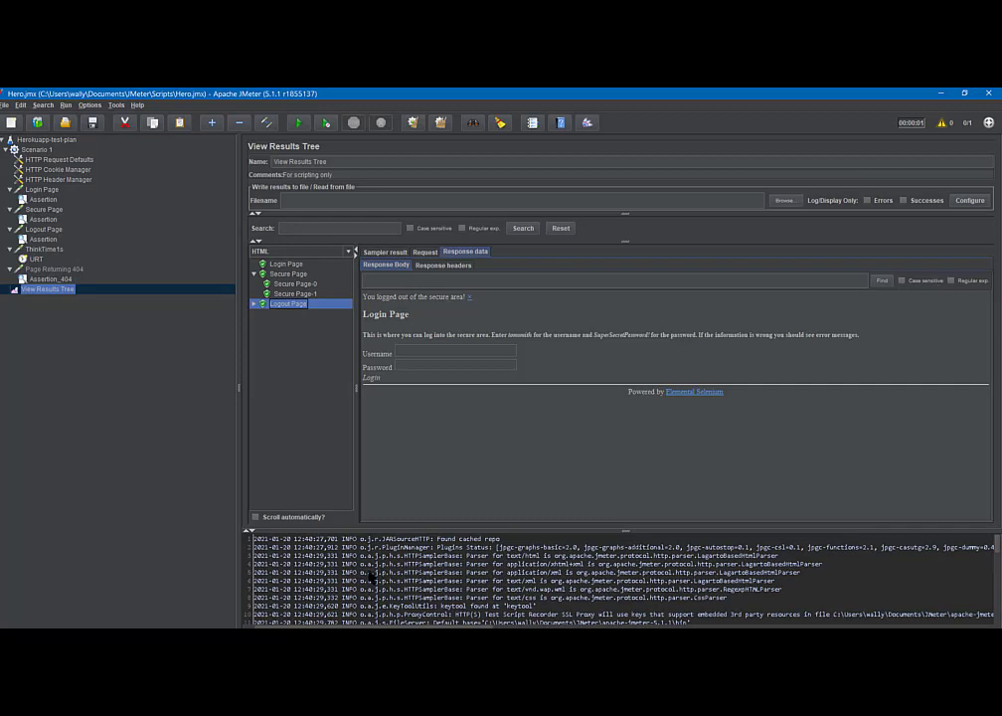
scroll(371, 575, "down", 2)
scroll(370, 576, "down", 2)
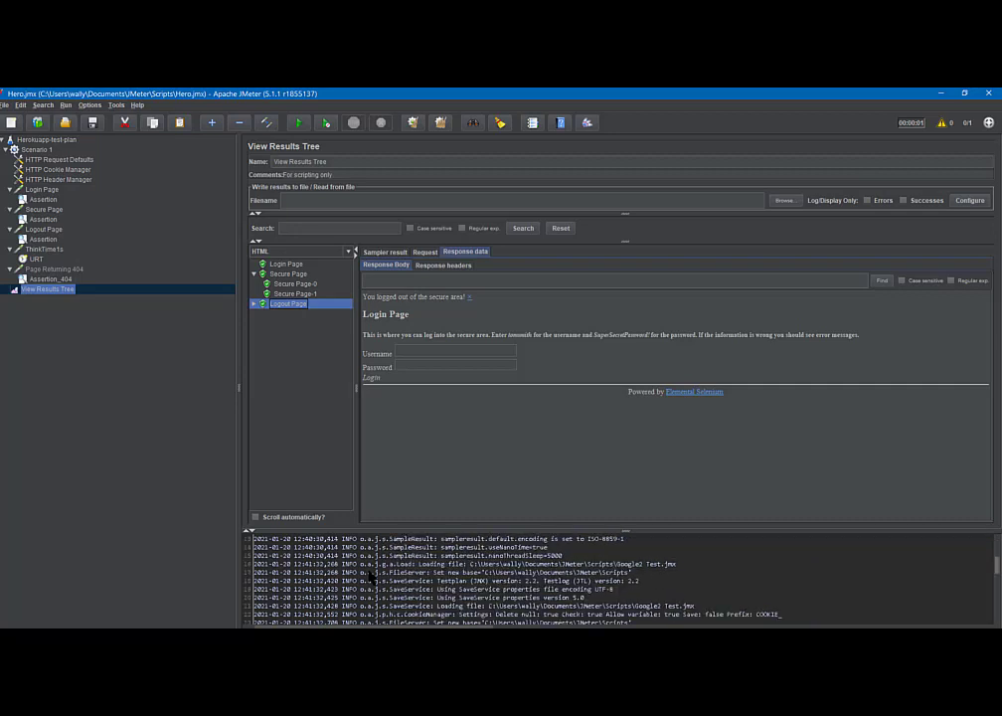
scroll(369, 576, "down", 2)
scroll(370, 576, "down", 2)
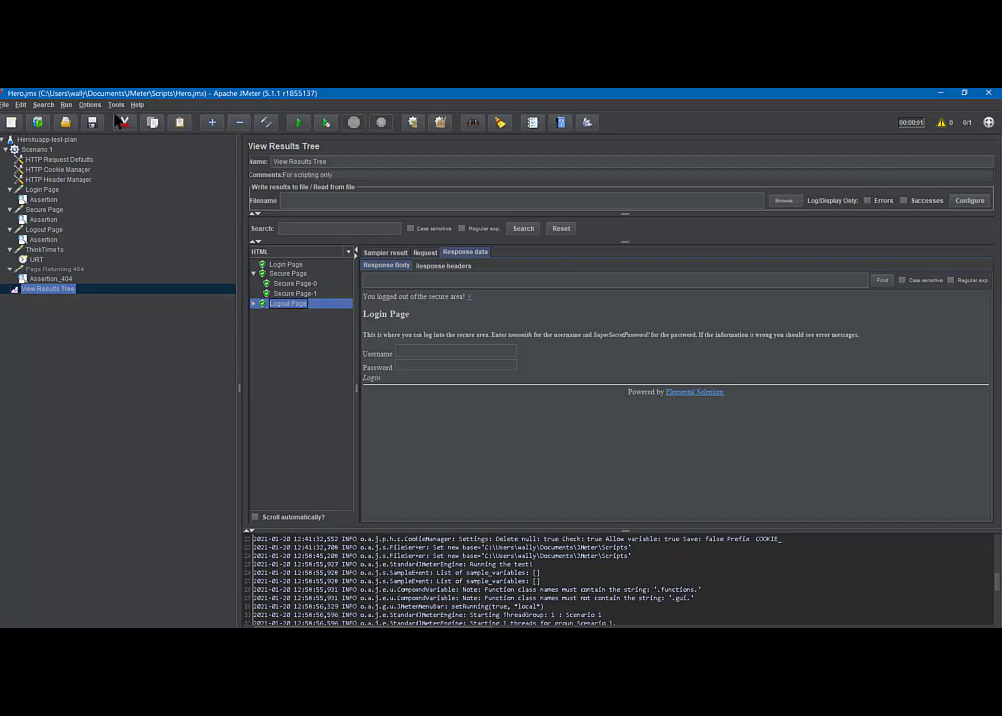
Clear all sample results and log entries, keeping the log viewer displayed.
left_click(92, 105)
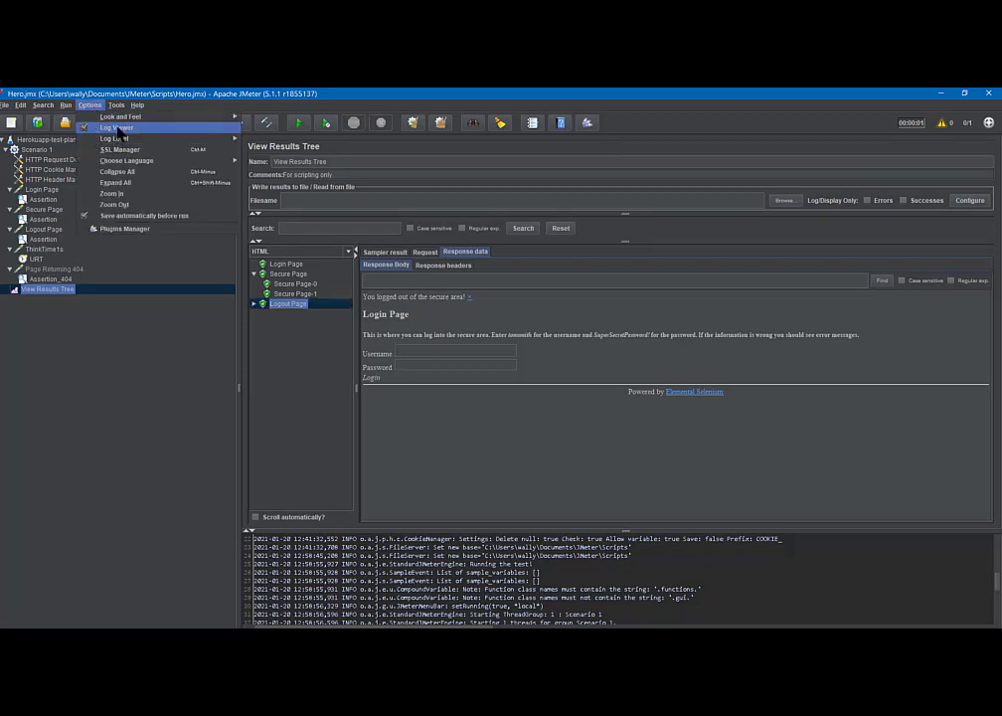
left_click(148, 93)
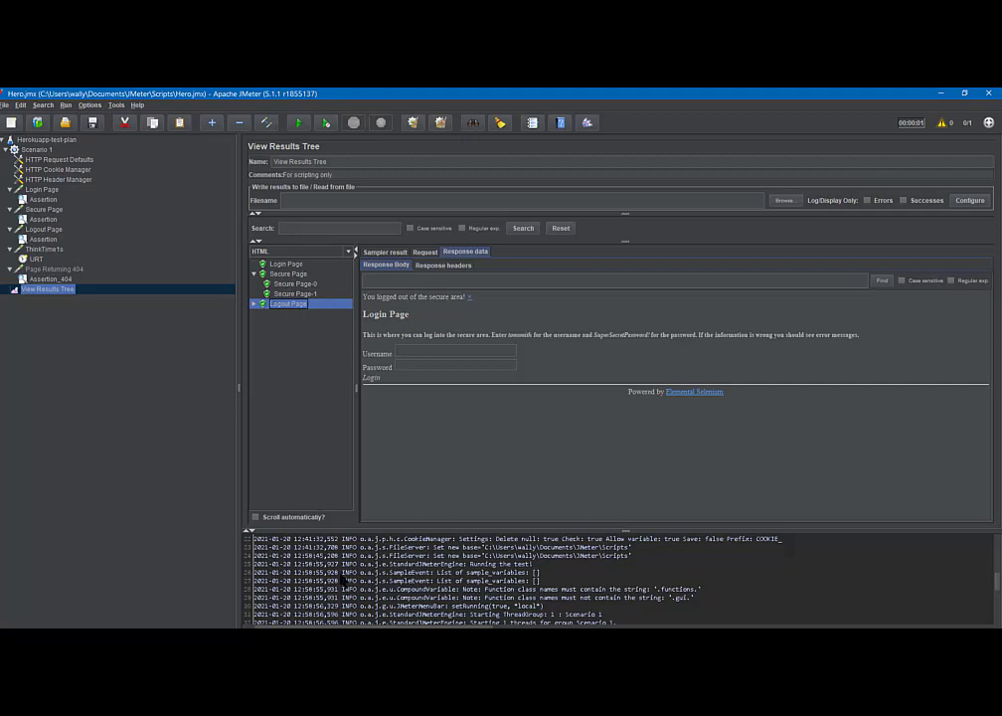
left_click(442, 123)
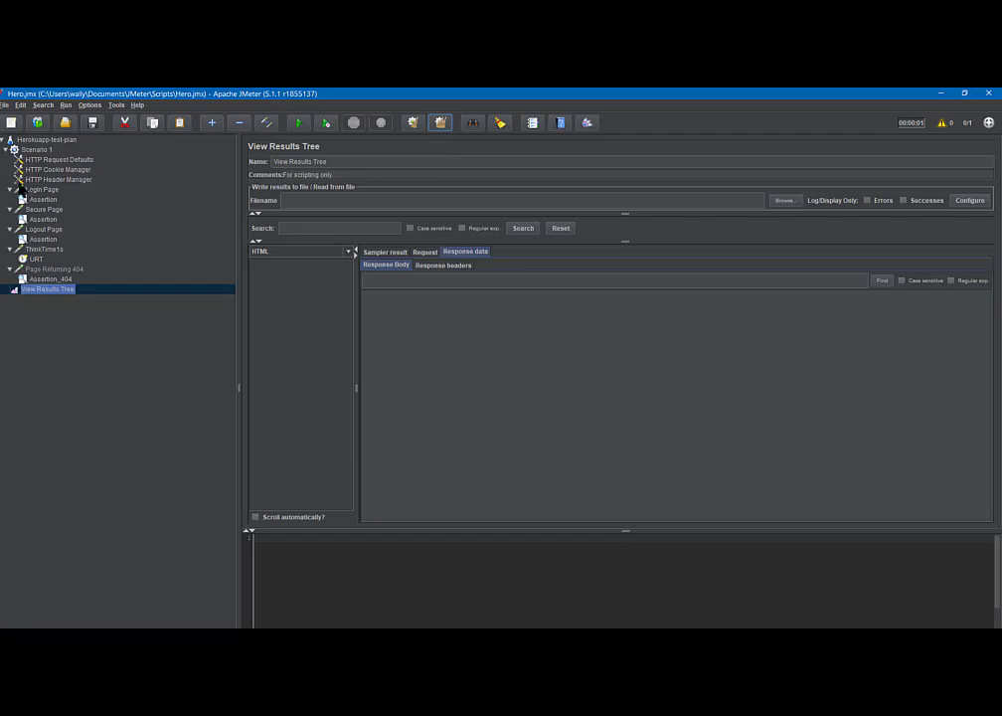
Collapse the request nodes of Scenario 1 and remove the Login Page, Secure Page and Logout Page requests.
left_click(41, 188)
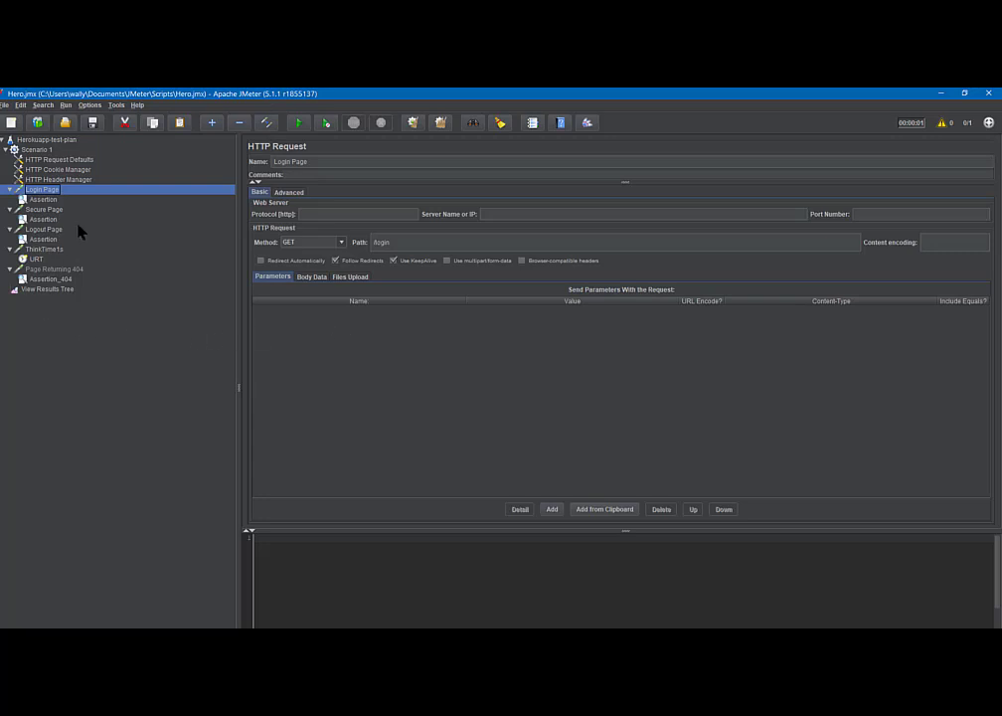
left_click(239, 126)
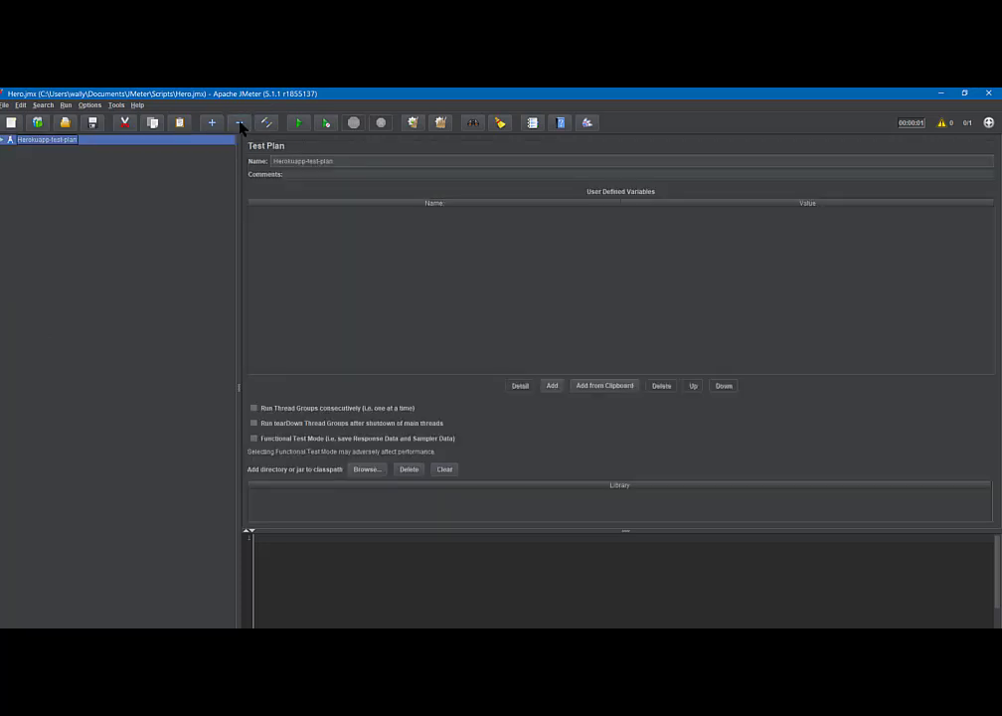
left_click(4, 140)
left_click(6, 150)
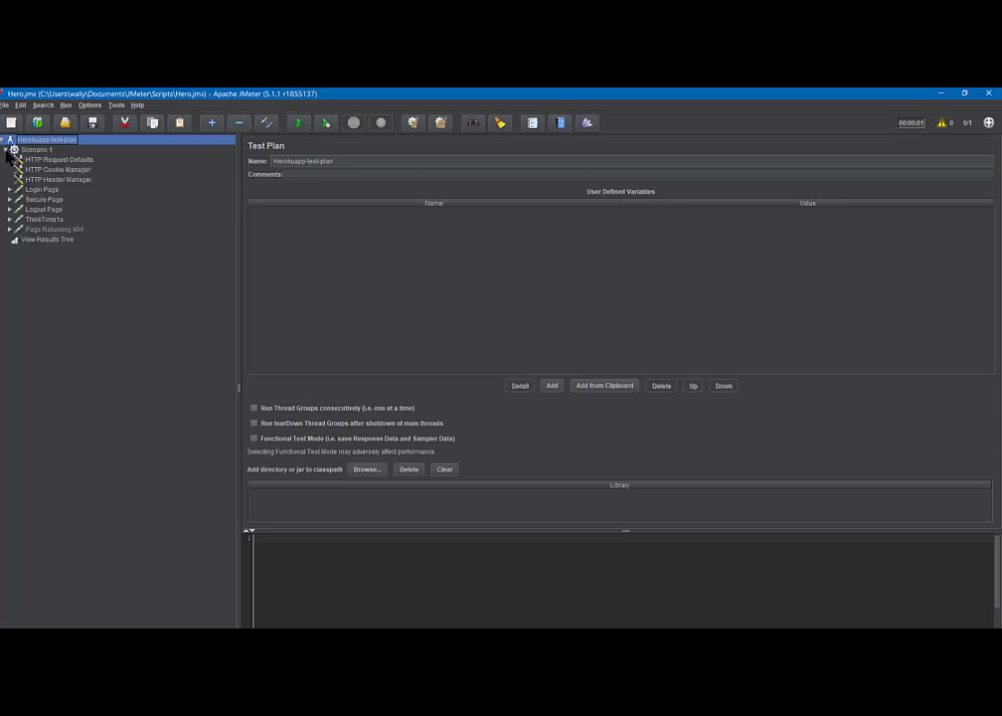
left_click(42, 189)
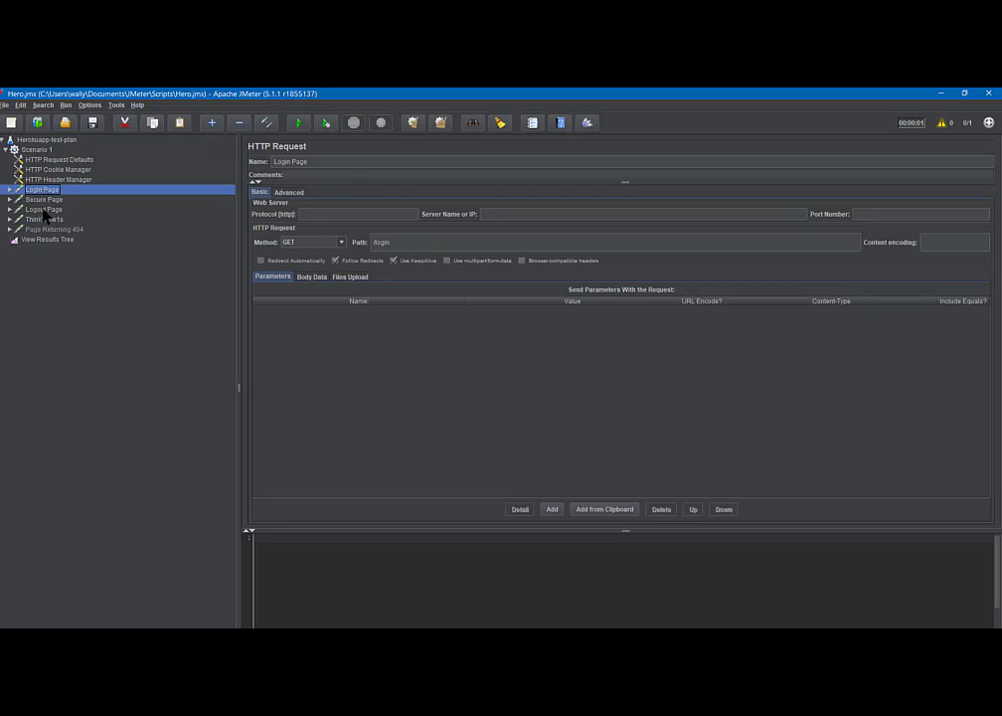
left_click(44, 209, "shift")
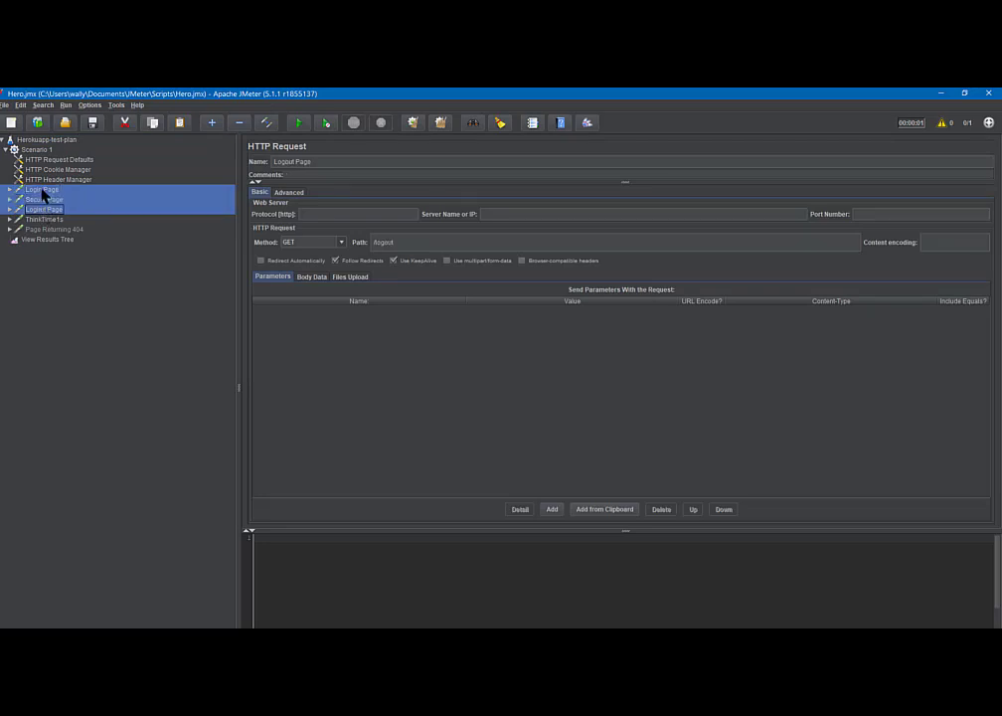
key("Delete")
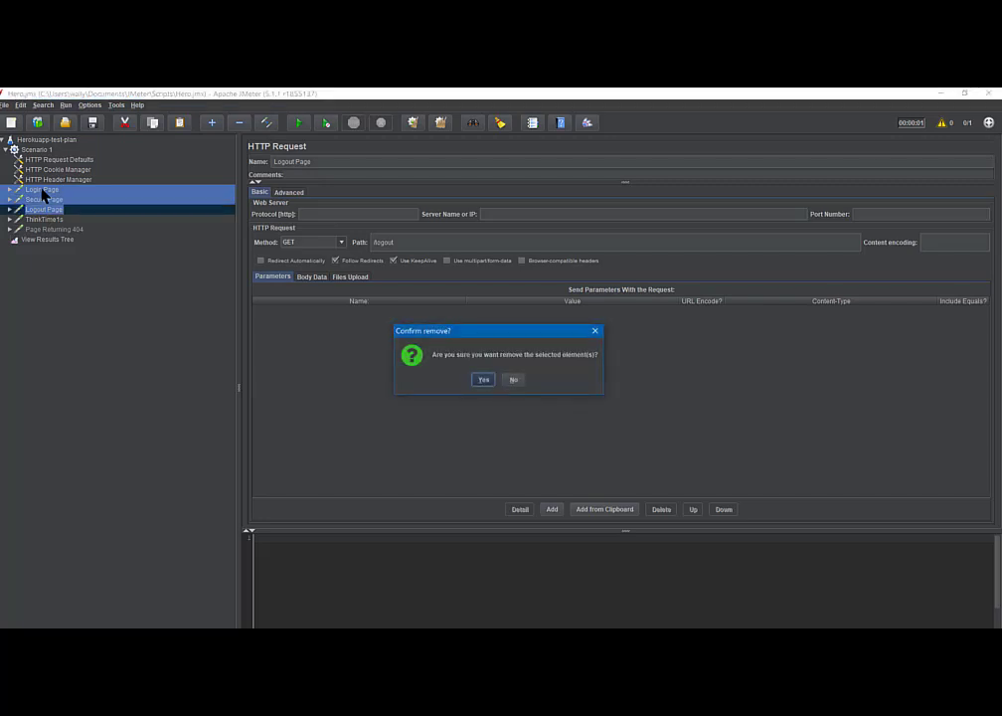
left_click(484, 380)
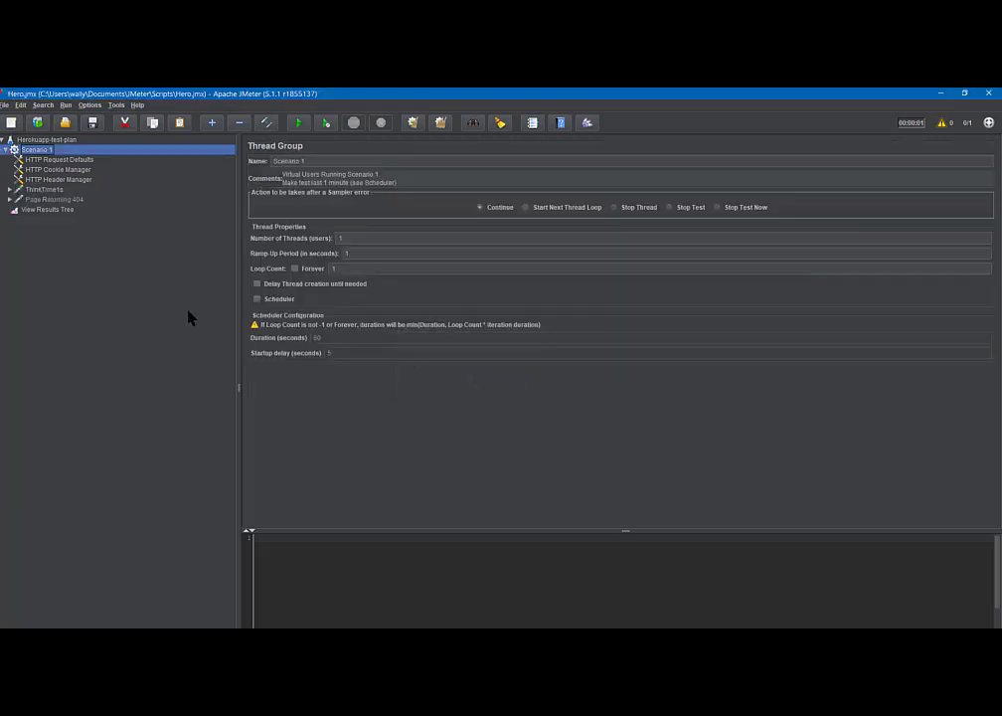
Add a Recording Controller to the Scenario 1 thread group.
right_click(33, 150)
mouse_move(80, 155)
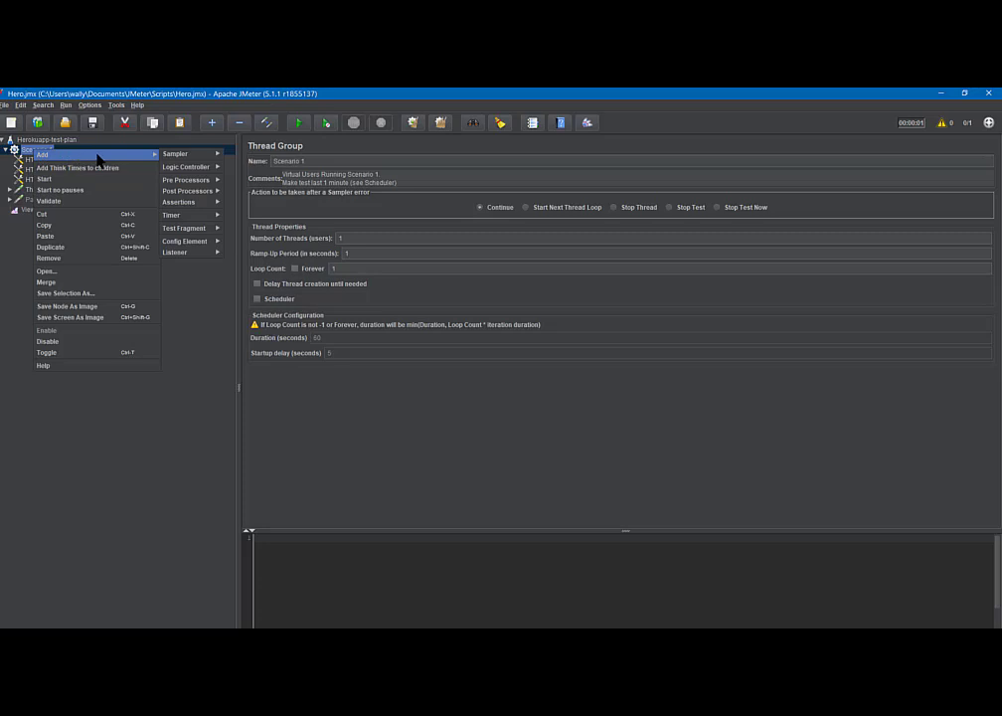
mouse_move(192, 159)
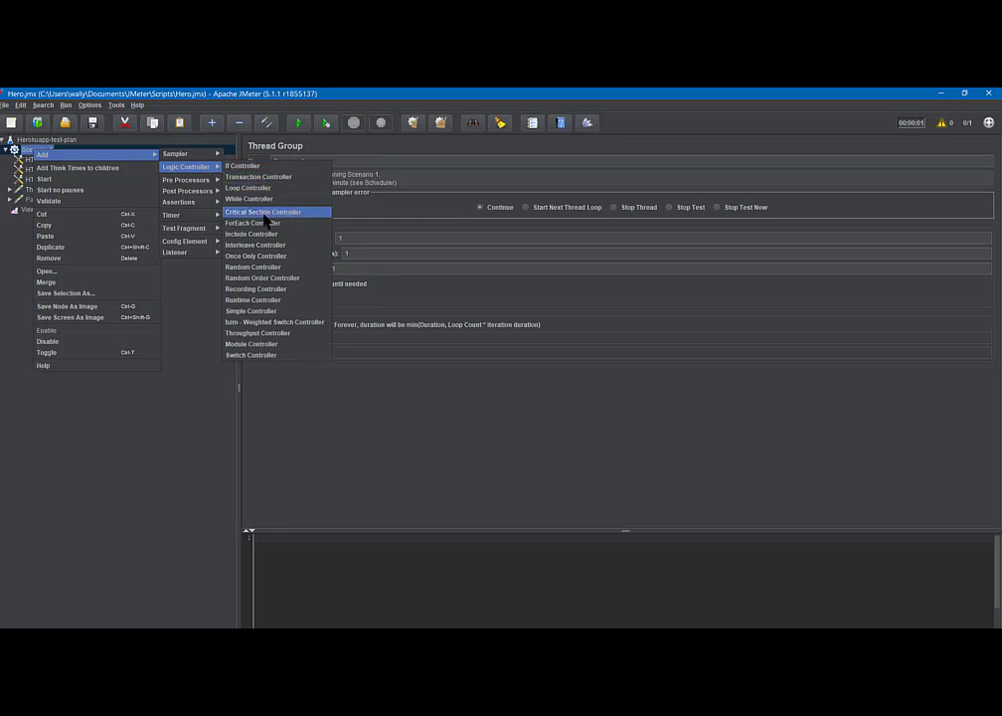
left_click(268, 289)
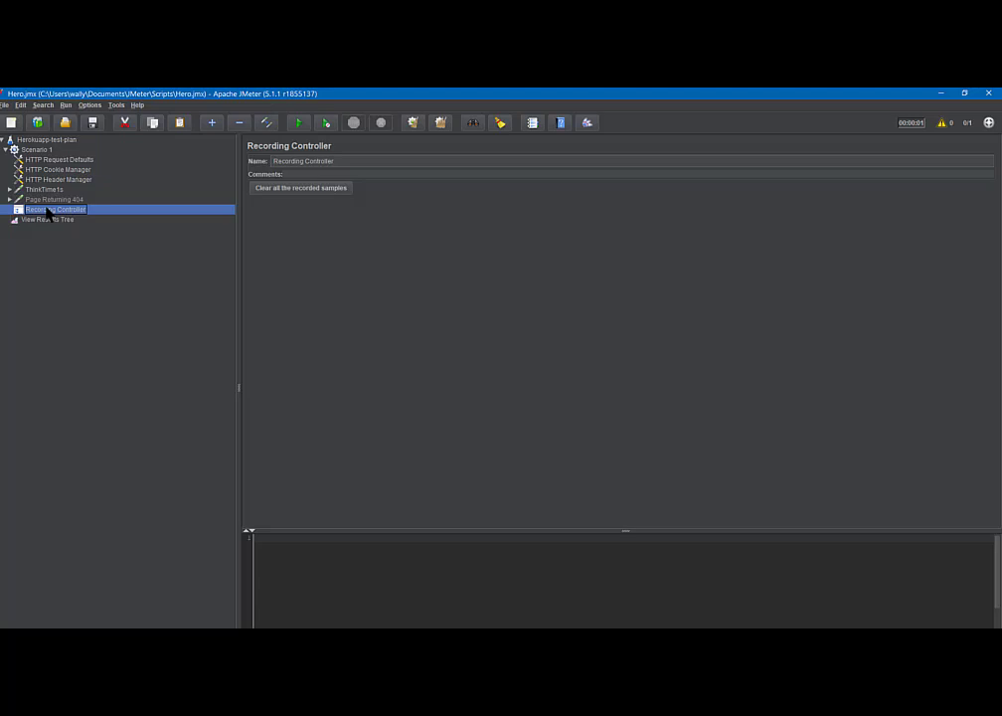
Add an HTTP(S) Test Script Recorder to the Herokuapp-test-plan.
left_click(45, 140)
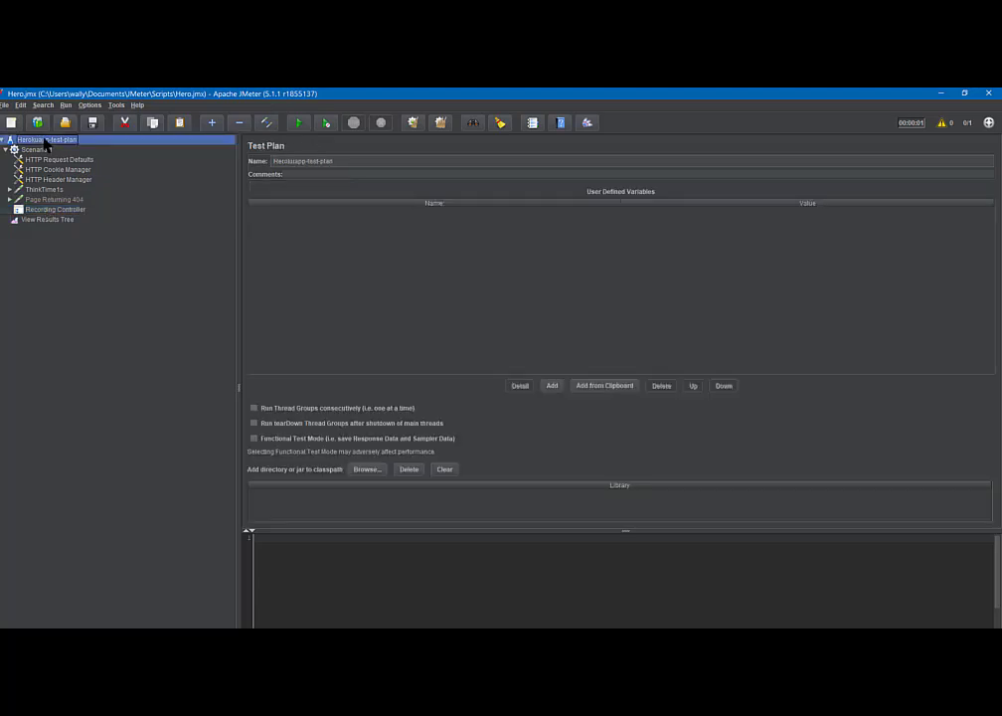
right_click(45, 144)
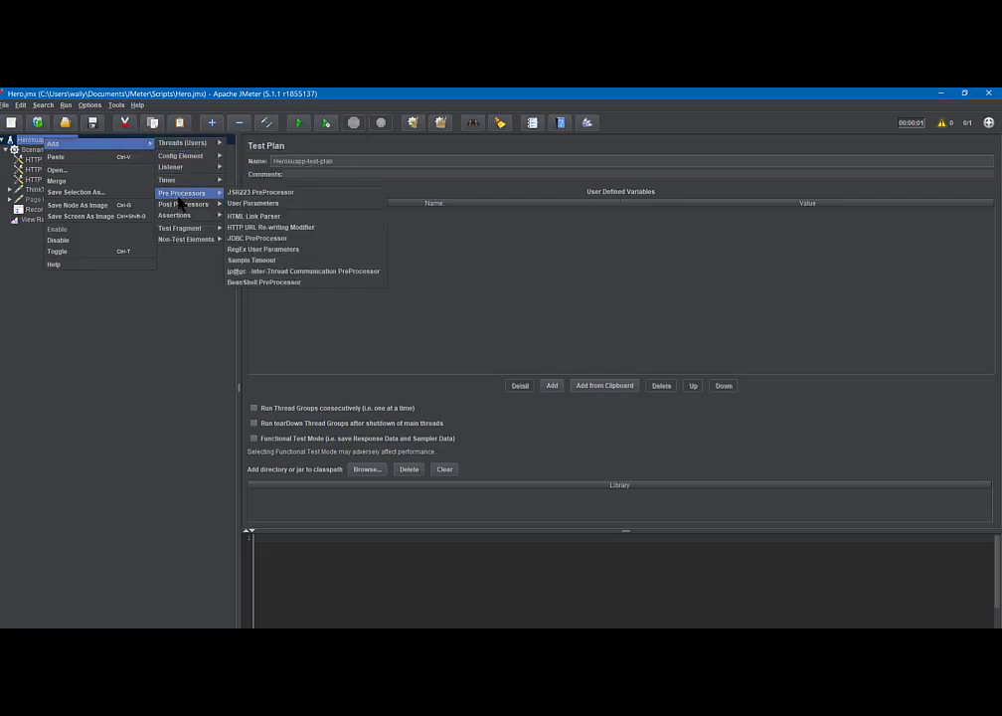
mouse_move(186, 244)
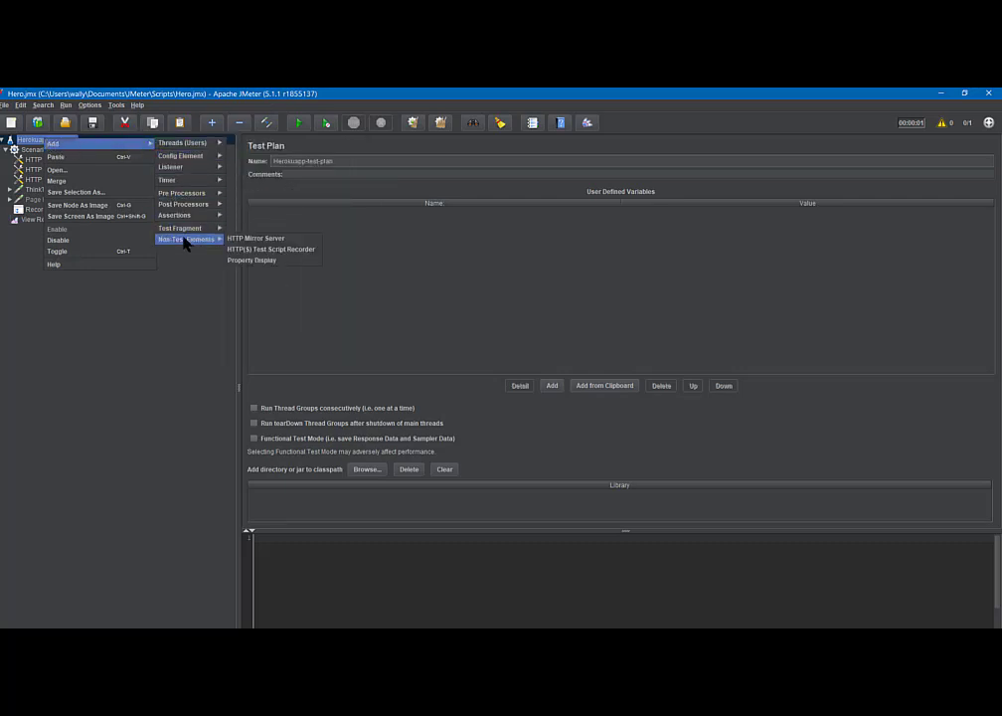
left_click(255, 249)
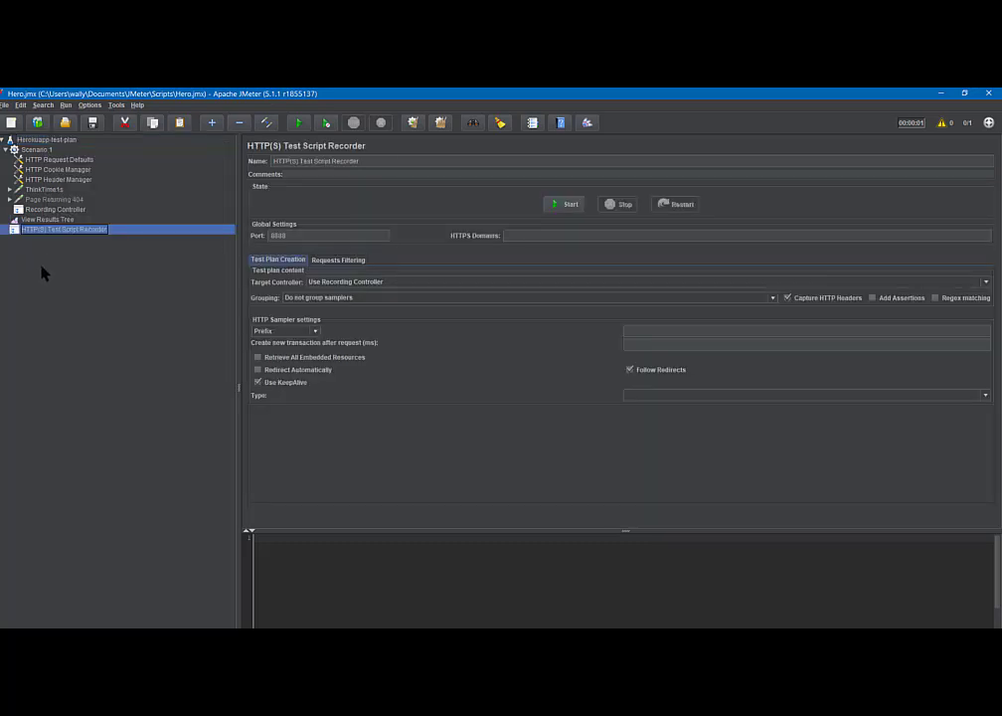
Duplicate the View Results Tree listener and nest the copy under the HTTP(S) Test Script Recorder.
left_click(39, 219)
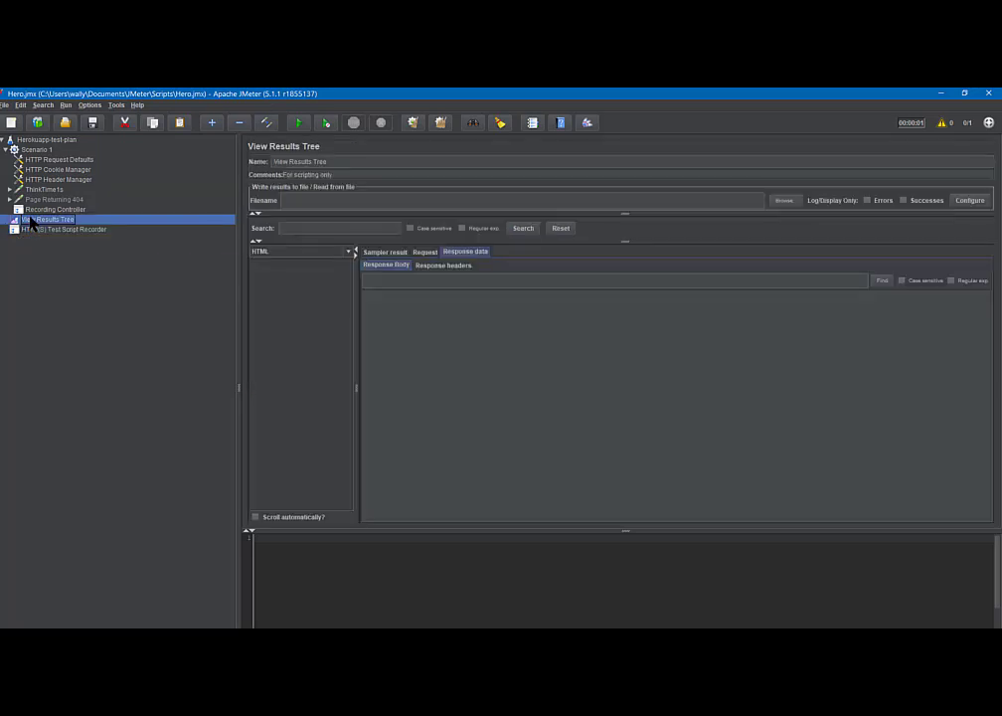
right_click(32, 223)
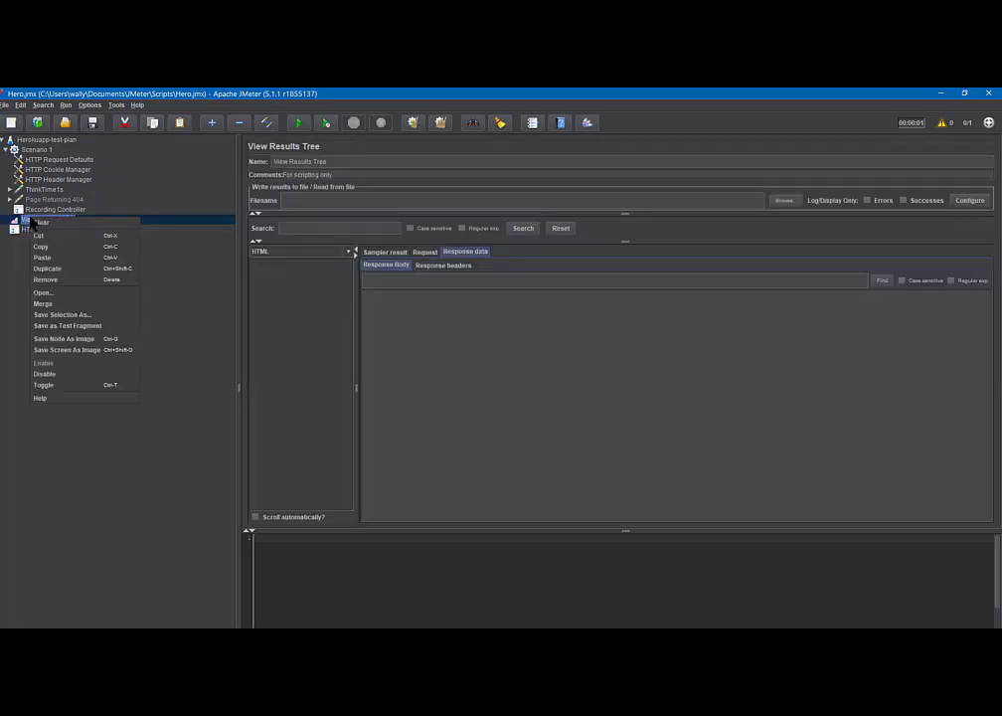
left_click(43, 269)
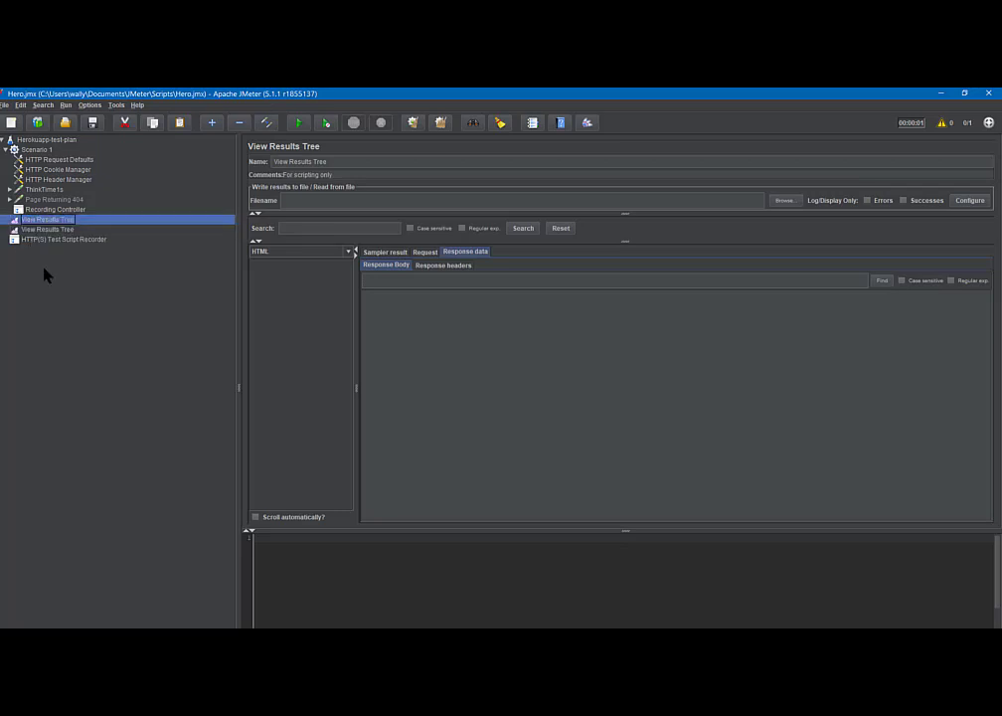
left_click(44, 230)
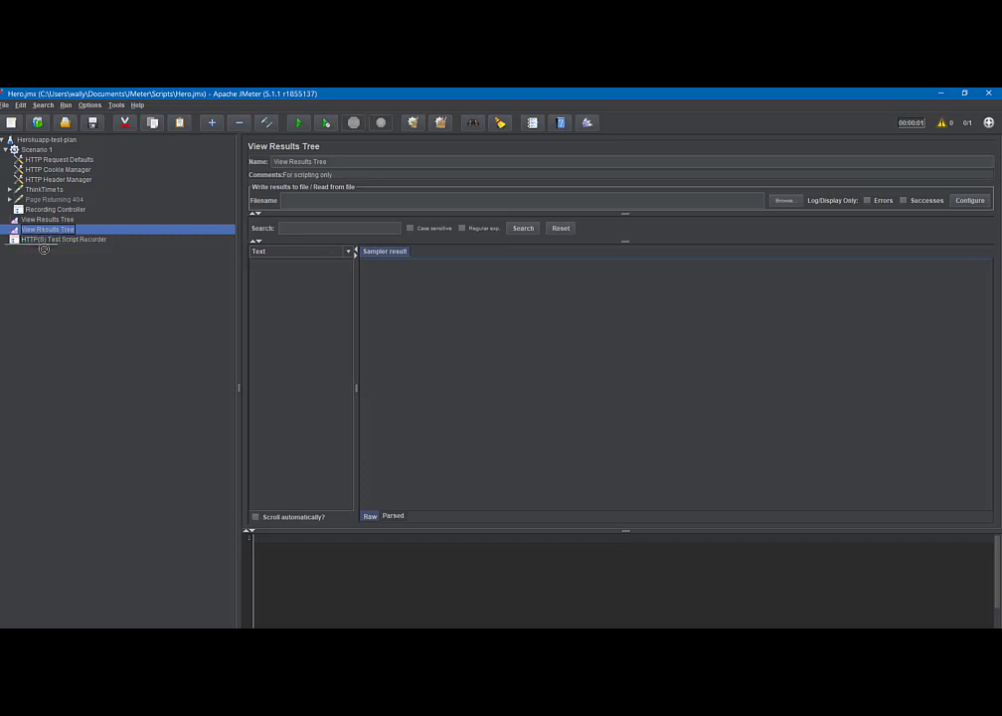
left_click(45, 243, "ctrl")
left_click_drag(45, 243, 44, 245)
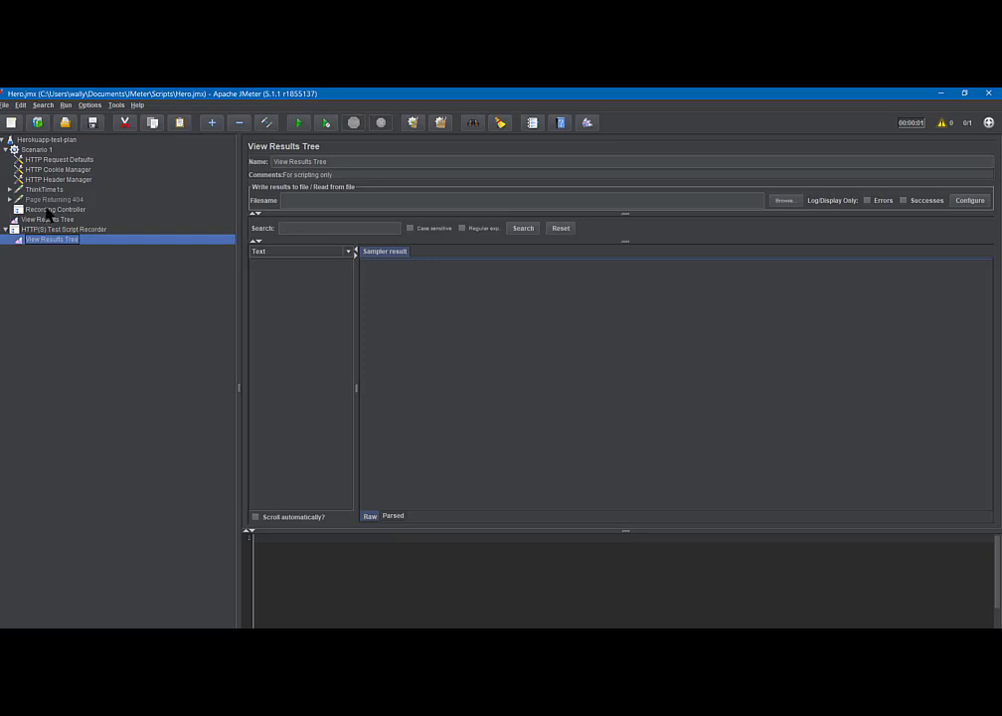
Move the Recording Controller directly below the HTTP Header Manager and open the HTTP Request Defaults.
left_click(49, 209)
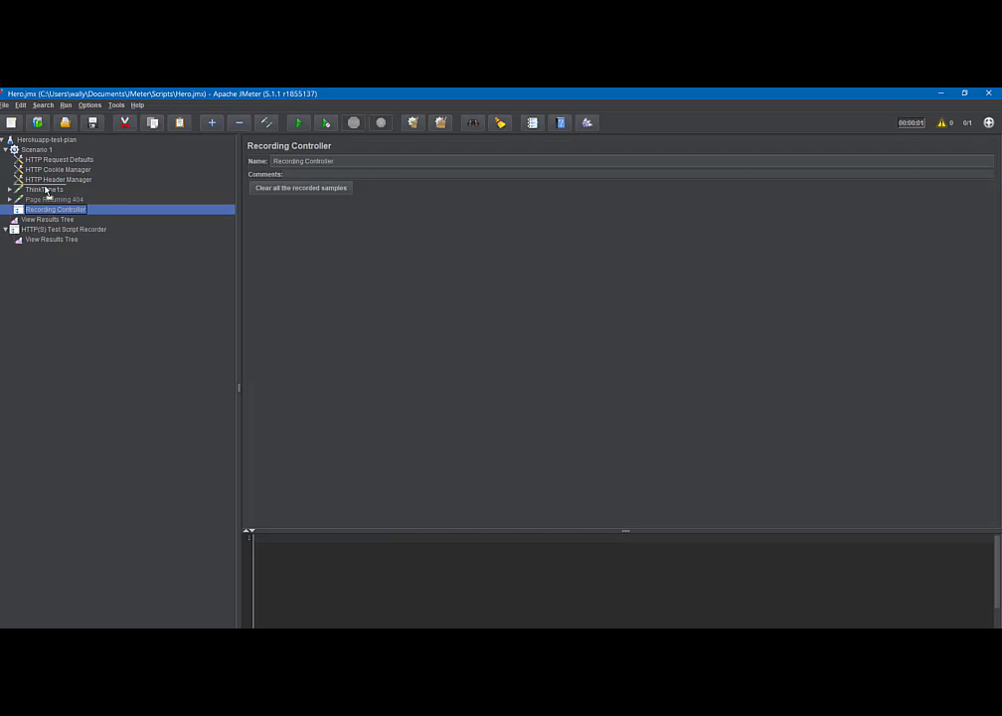
left_click_drag(46, 191, 47, 191)
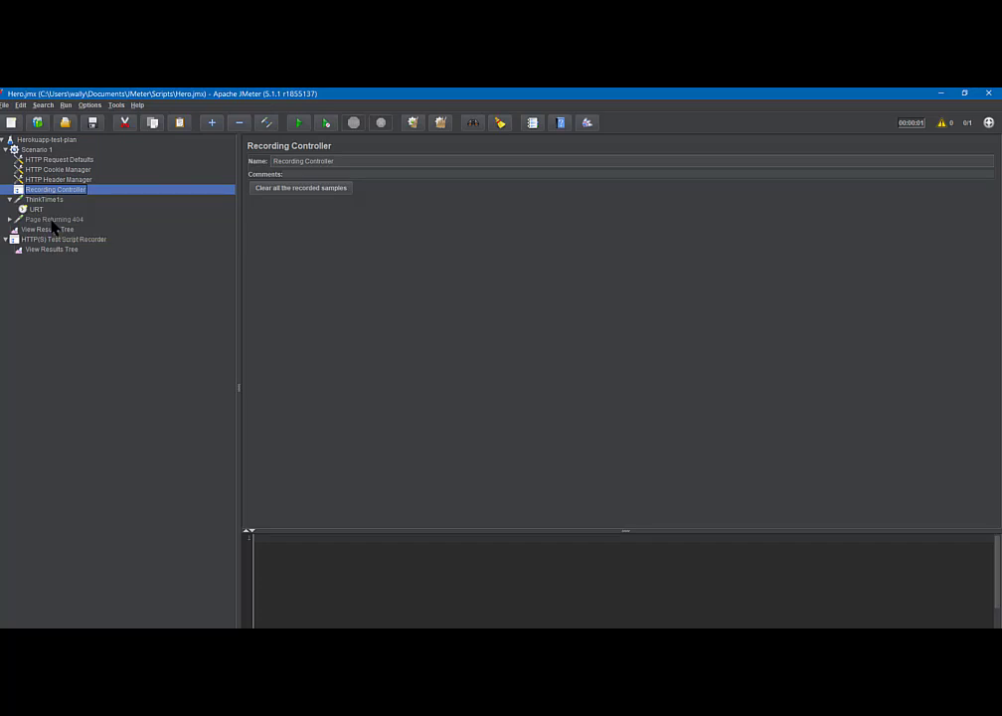
left_click(56, 161)
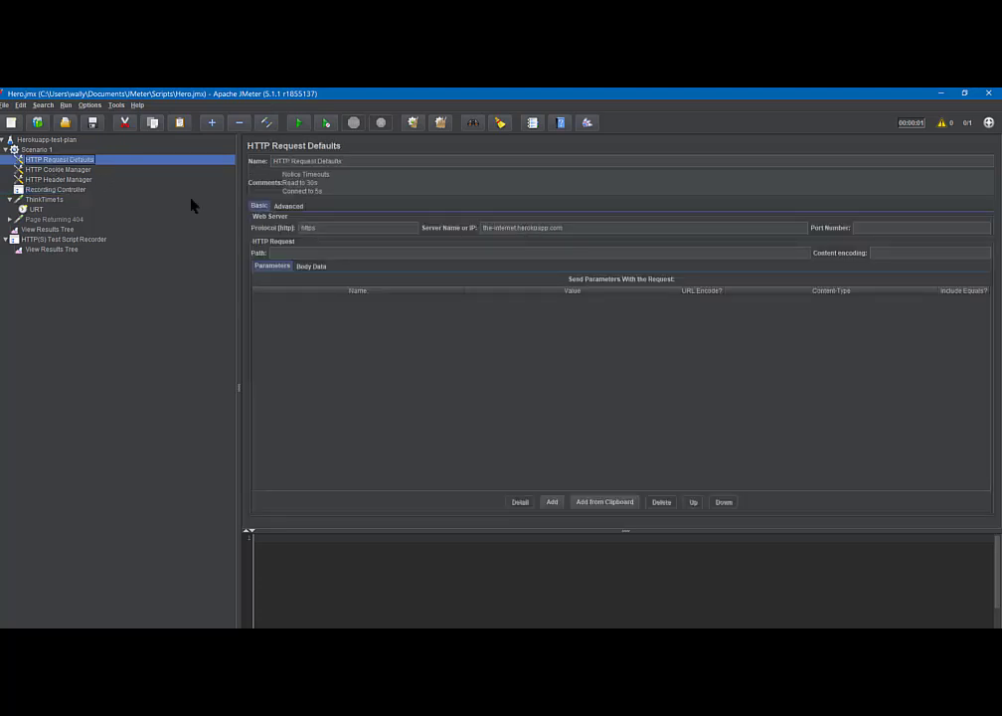
Set the HTTP(S) Test Script Recorder's target controller to Herokuapp-test-plan > Scenario 1 > Recording Controller.
left_click(50, 189)
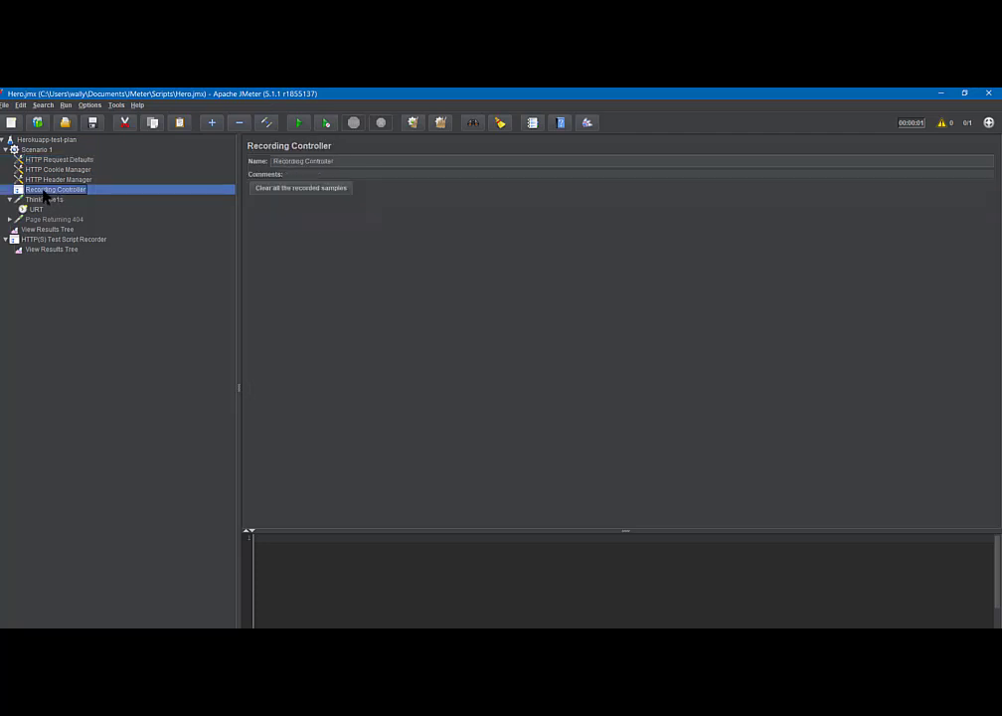
left_click(43, 242)
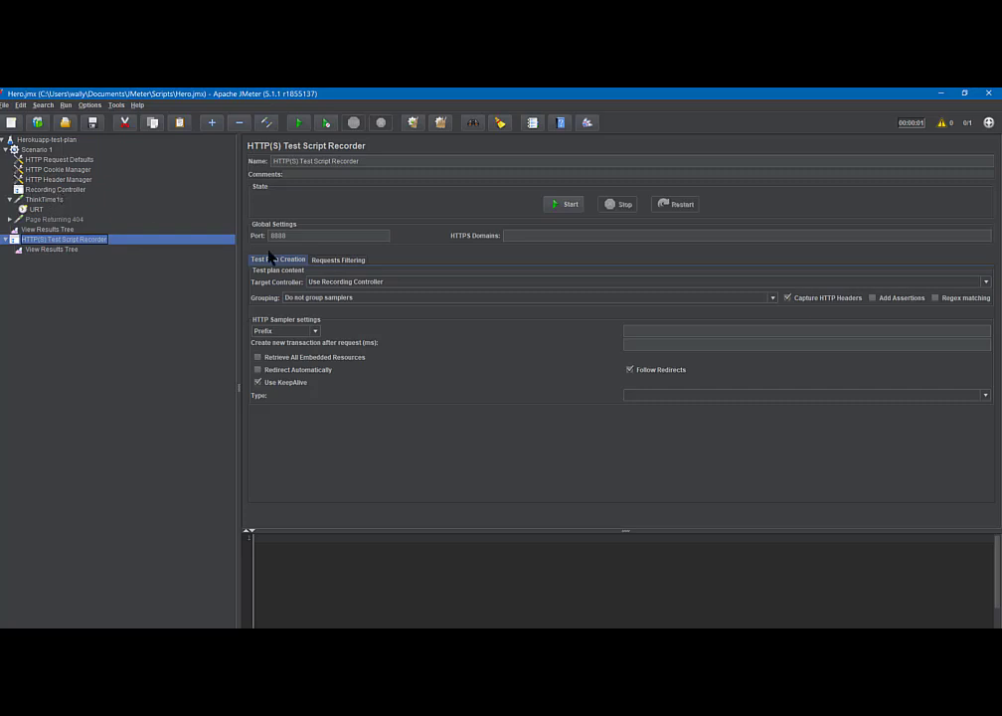
left_click(398, 285)
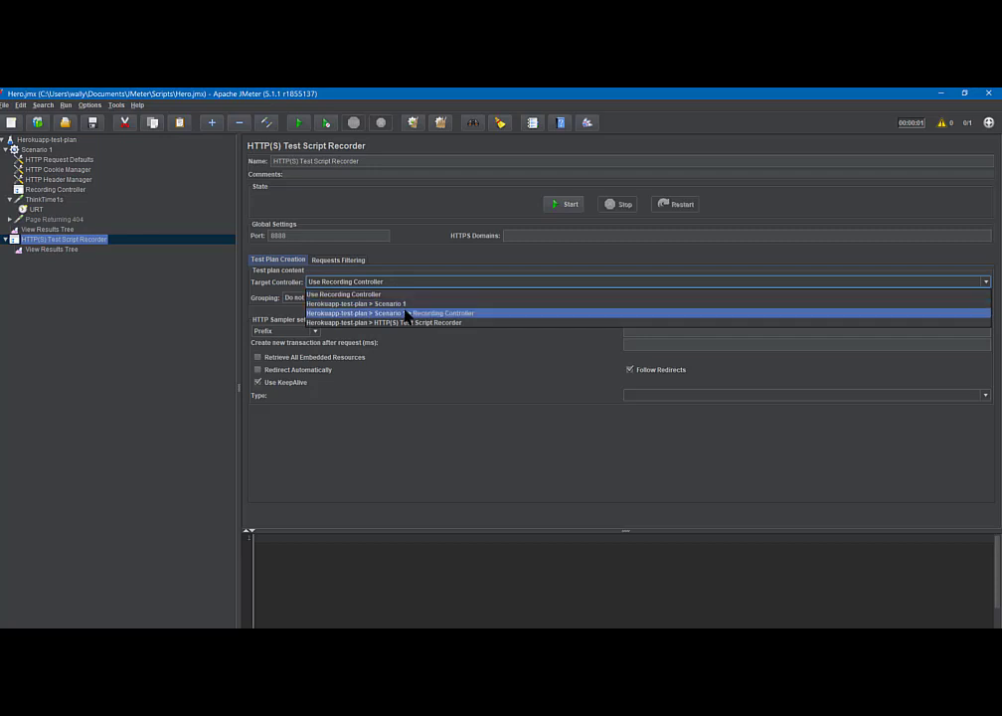
left_click(483, 314)
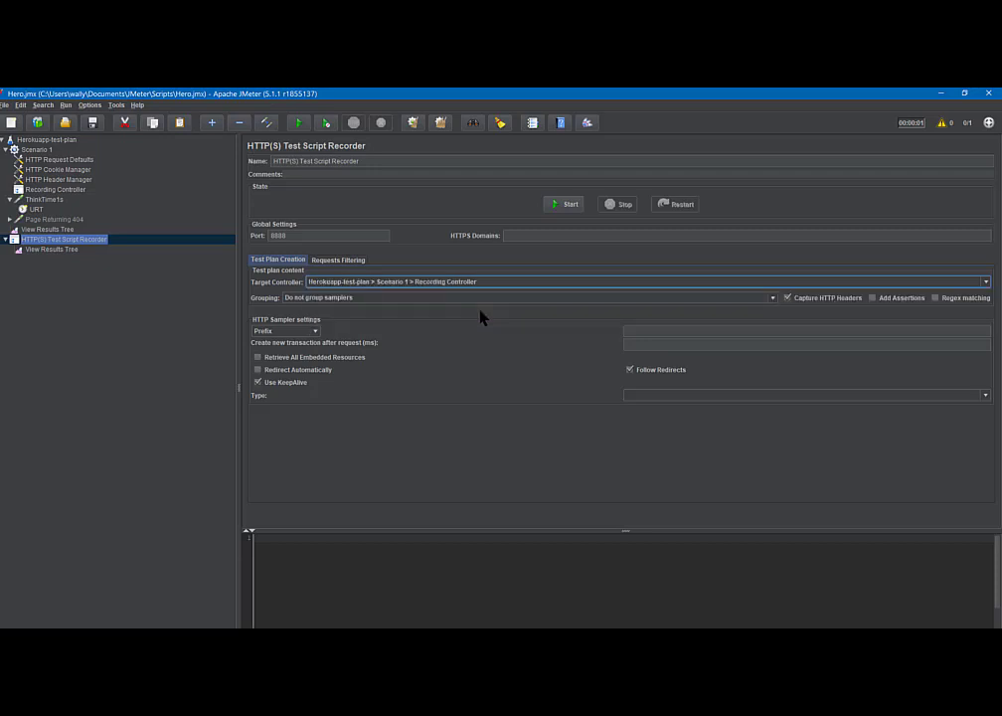
Add the suggested URL exclude patterns to the recorder's request filtering and enable Add Assertions in its test plan content settings.
left_click(333, 262)
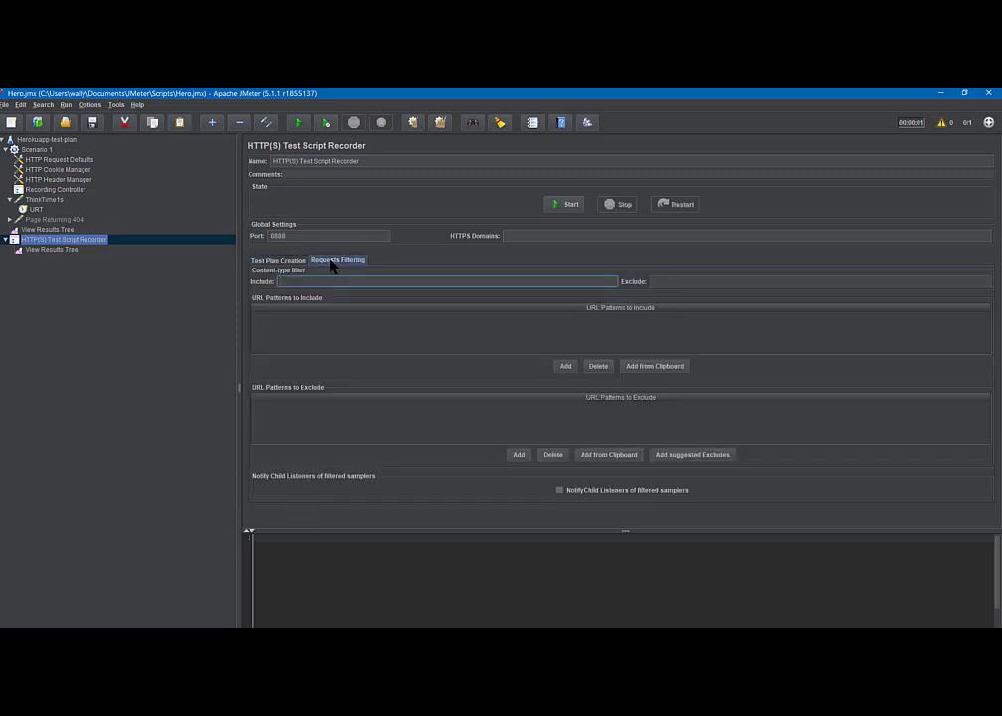
left_click(696, 456)
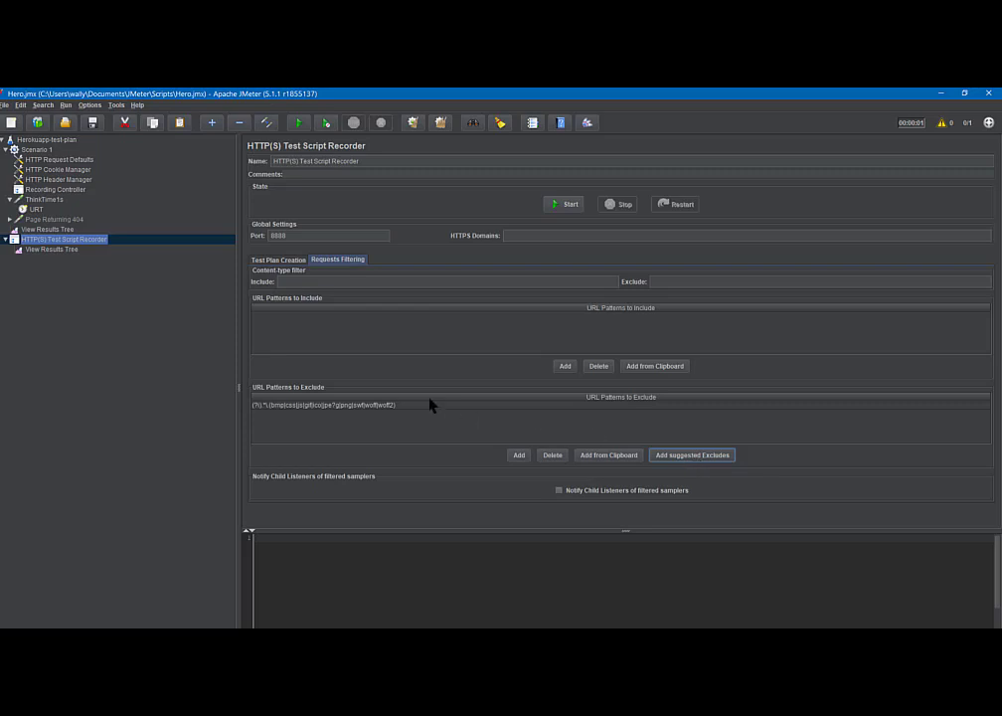
left_click(281, 260)
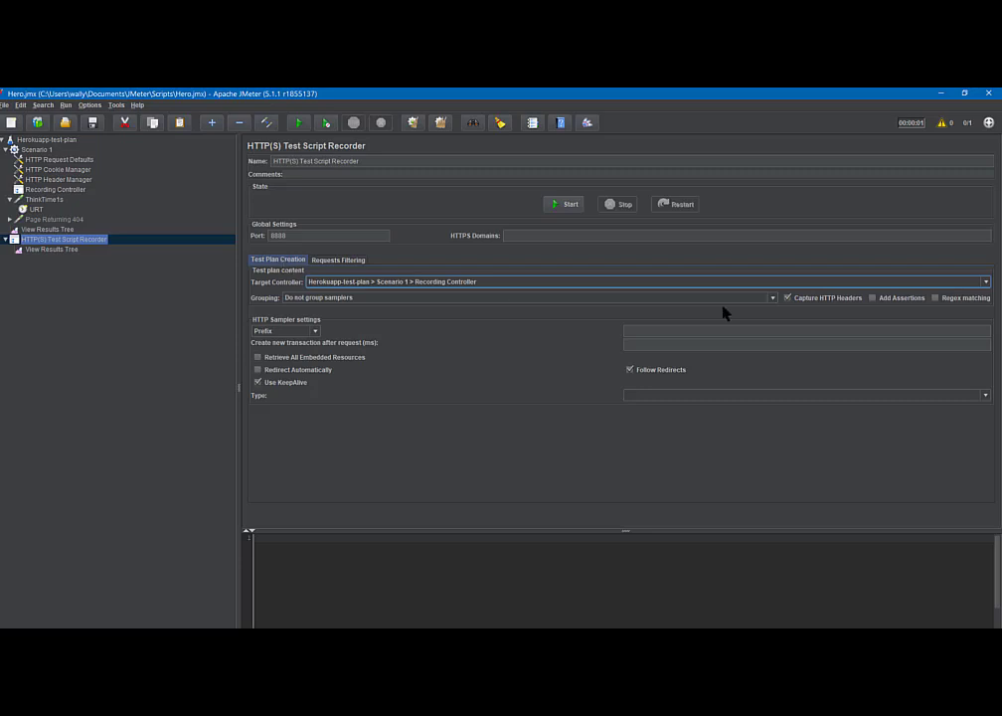
left_click(873, 299)
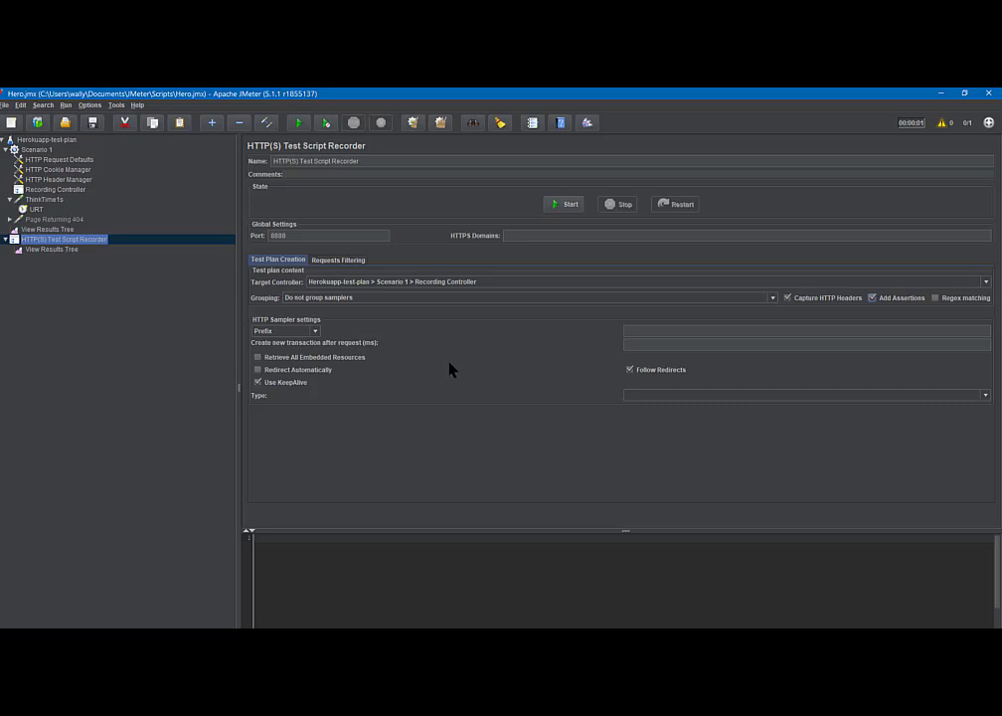
Switch to Chrome and open the computer's proxy settings from the browser's advanced system settings.
left_click(199, 638)
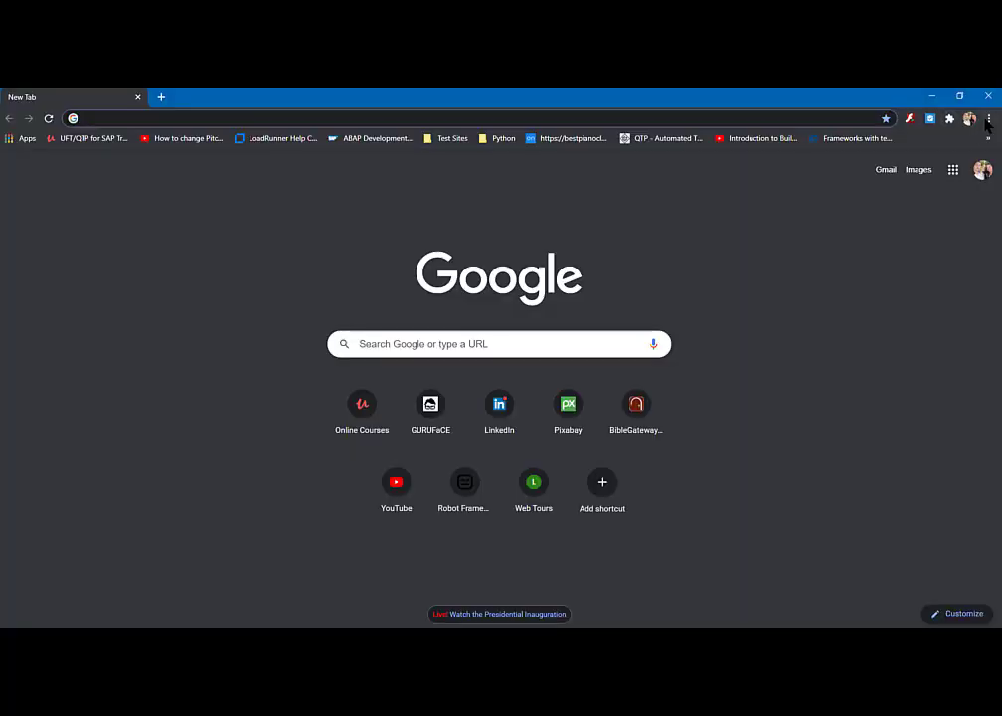
left_click(990, 118)
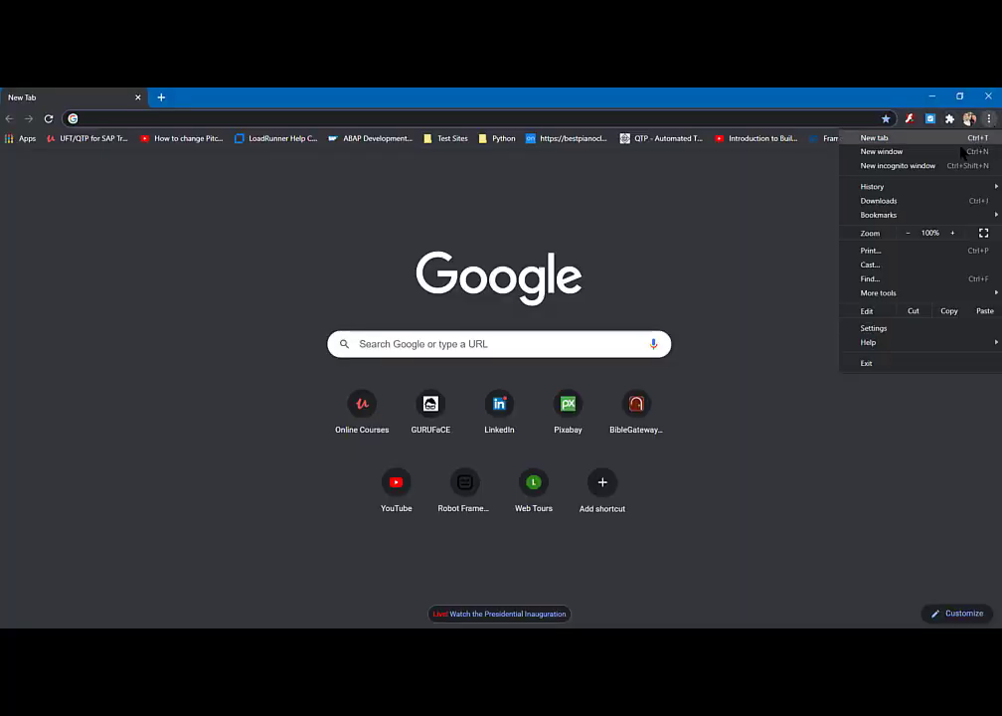
left_click(872, 328)
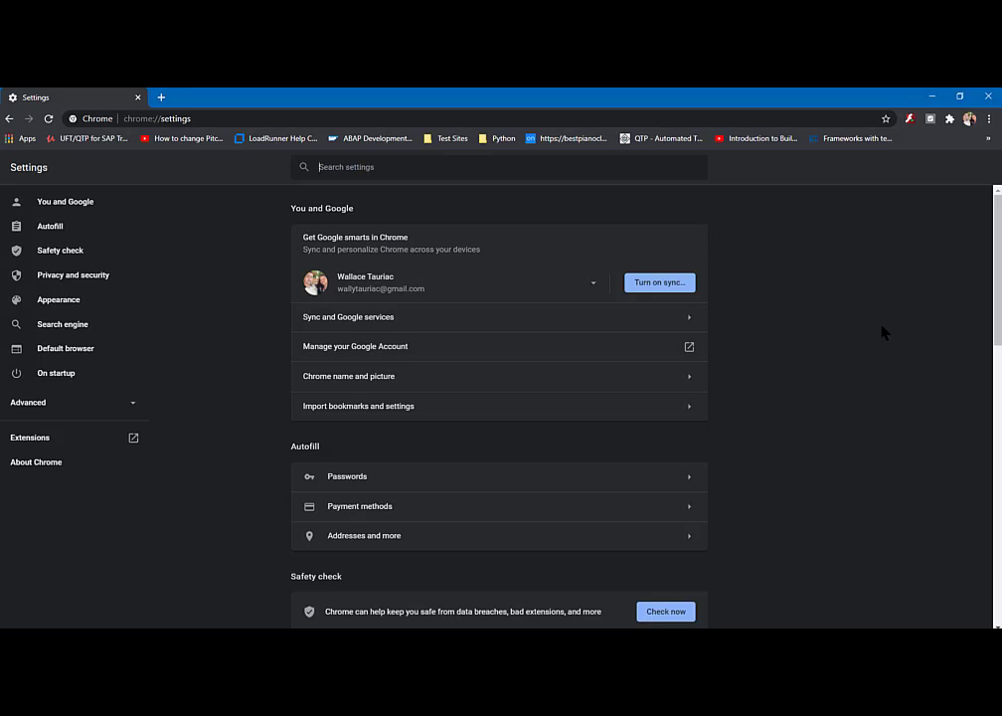
left_click(123, 405)
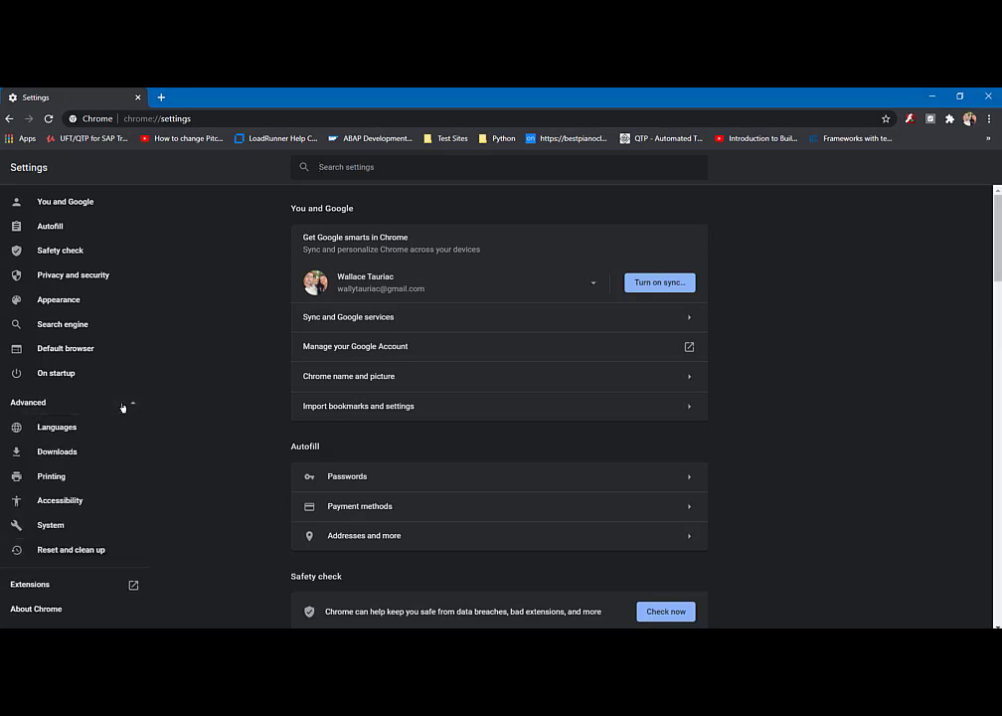
left_click(51, 527)
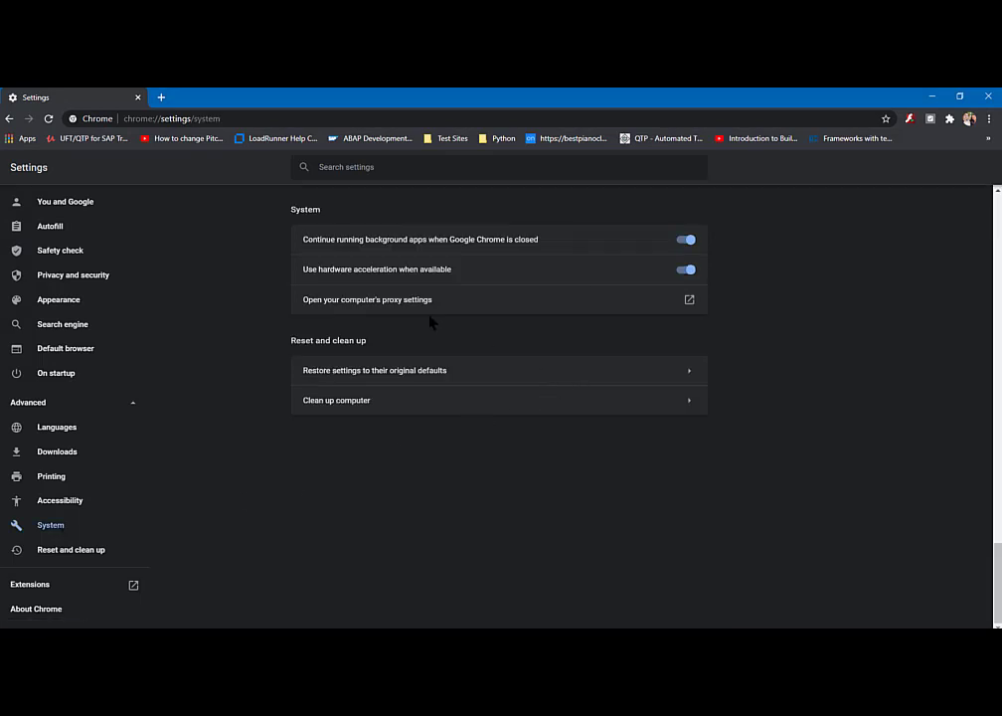
left_click(388, 304)
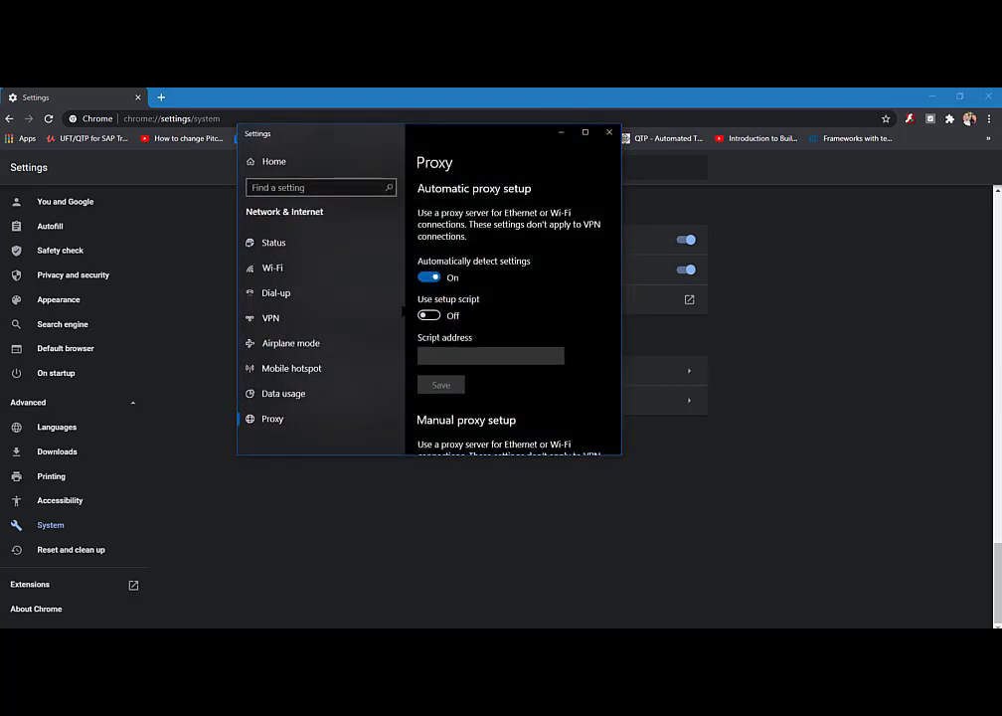
scroll(512, 299, "down", 5)
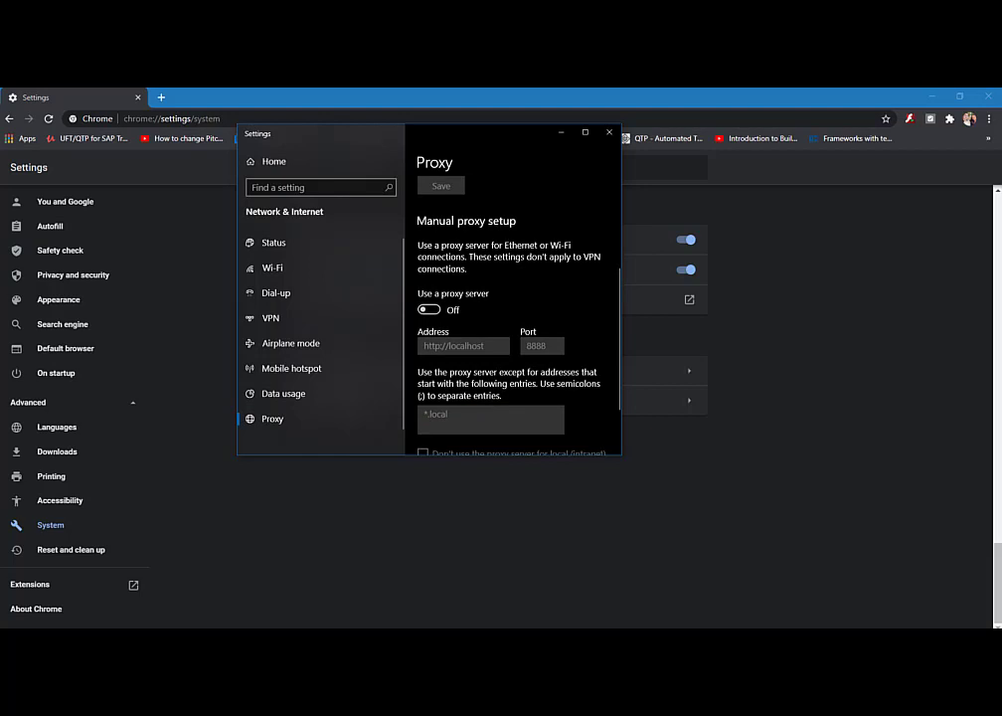
left_click(430, 310)
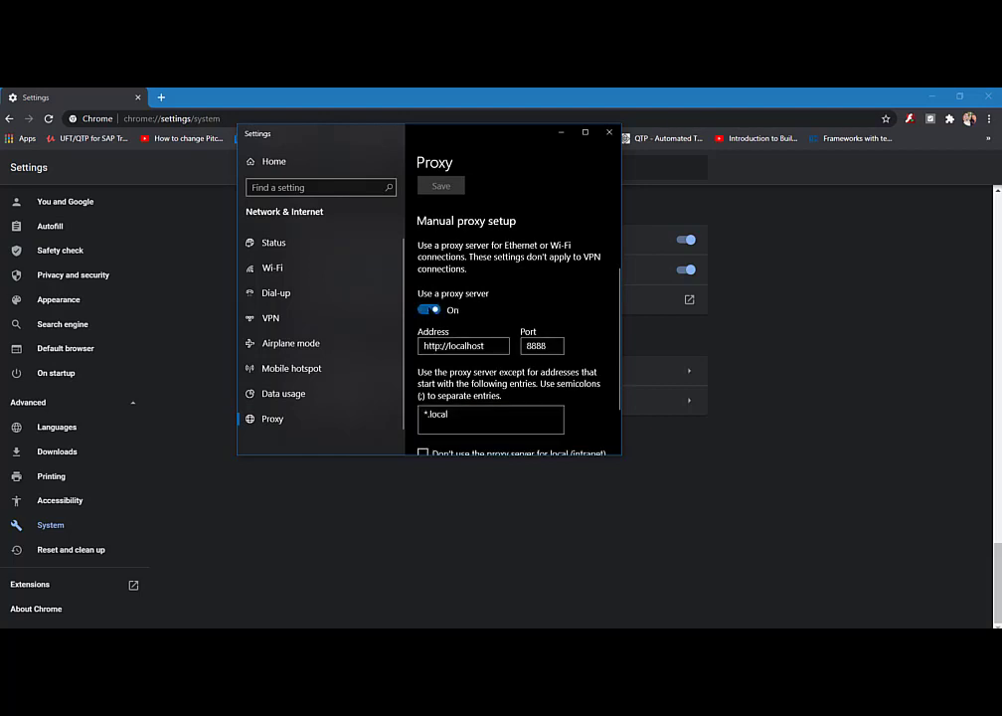
scroll(512, 298, "down", 2)
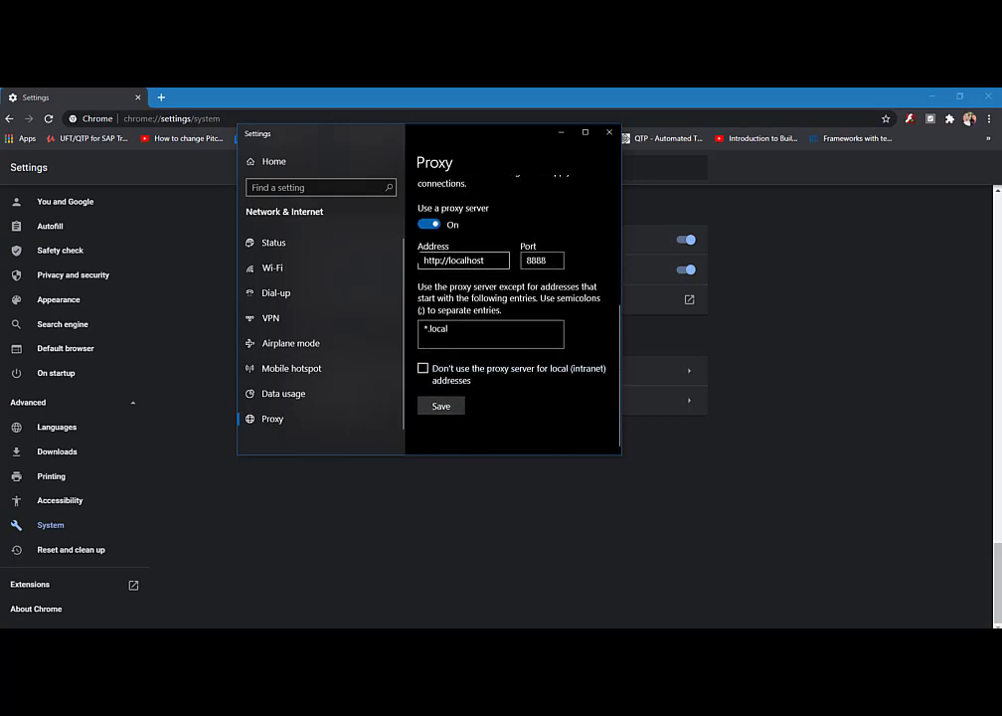
type("t")
key("BackSpace")
type("l")
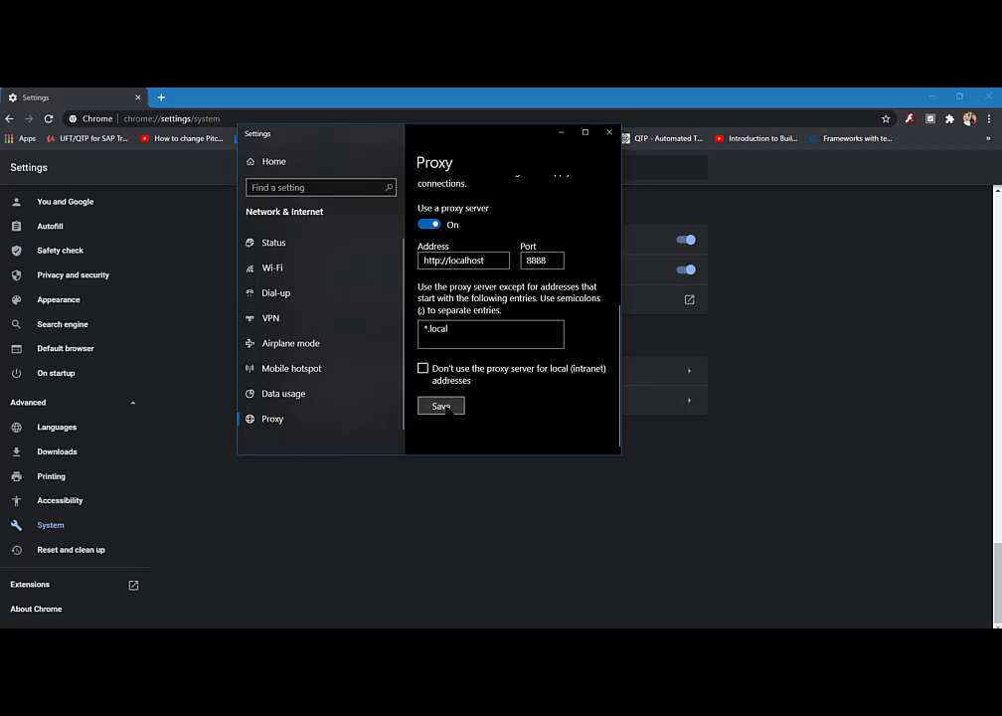
left_click(609, 133)
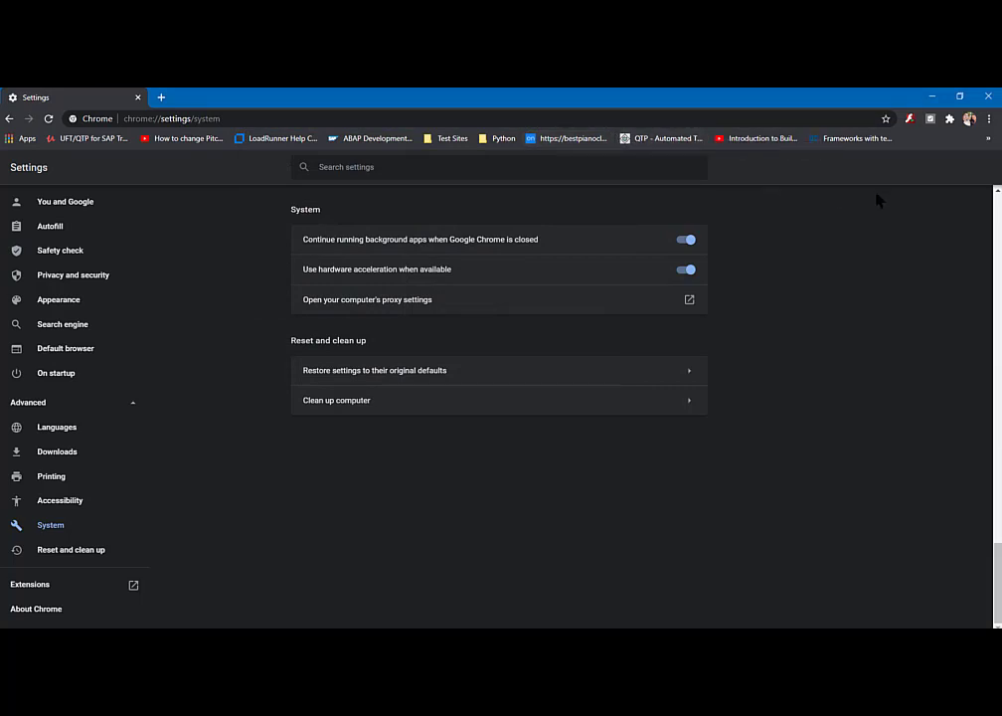
left_click(988, 97)
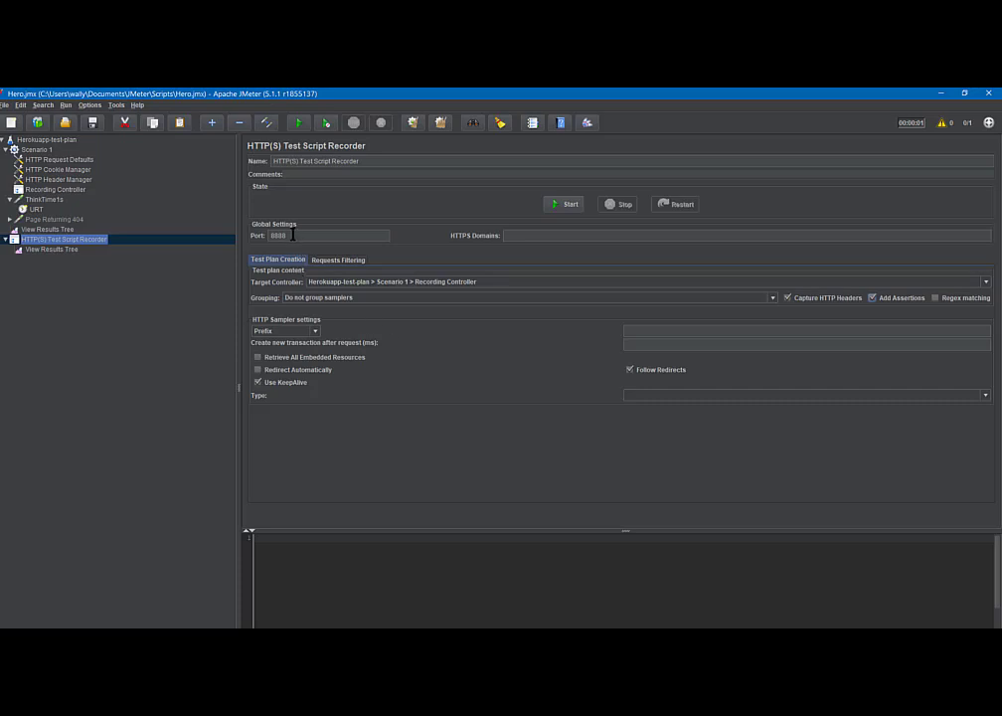
Check the recorder's port and its nested View Results Tree, and save the test plan.
left_click_drag(293, 235, 260, 234)
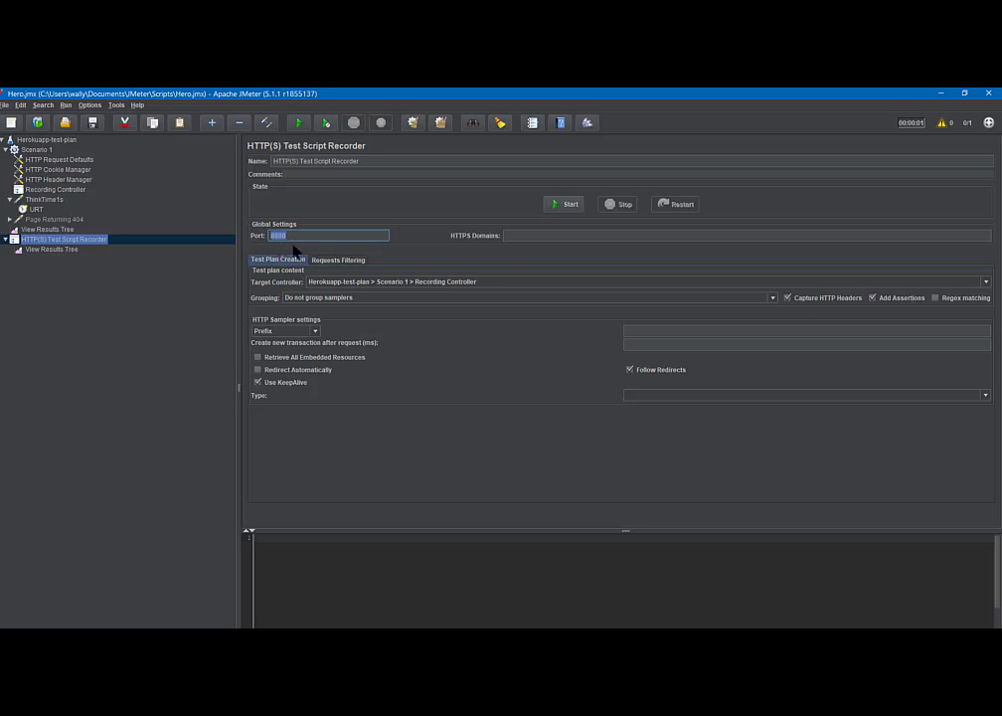
left_click(64, 250)
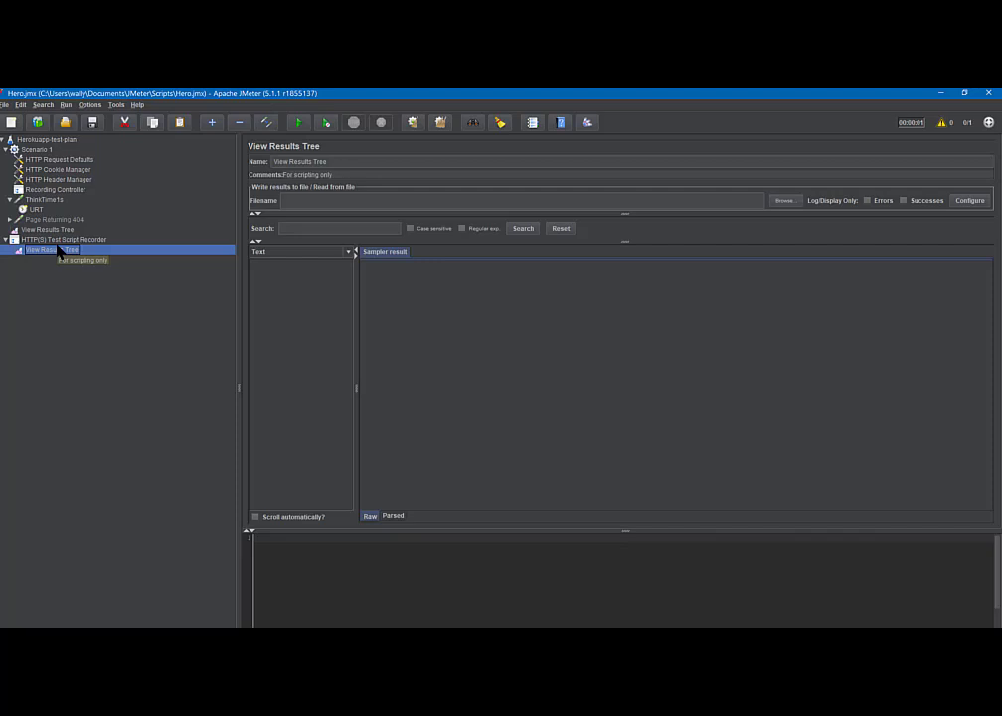
left_click(94, 123)
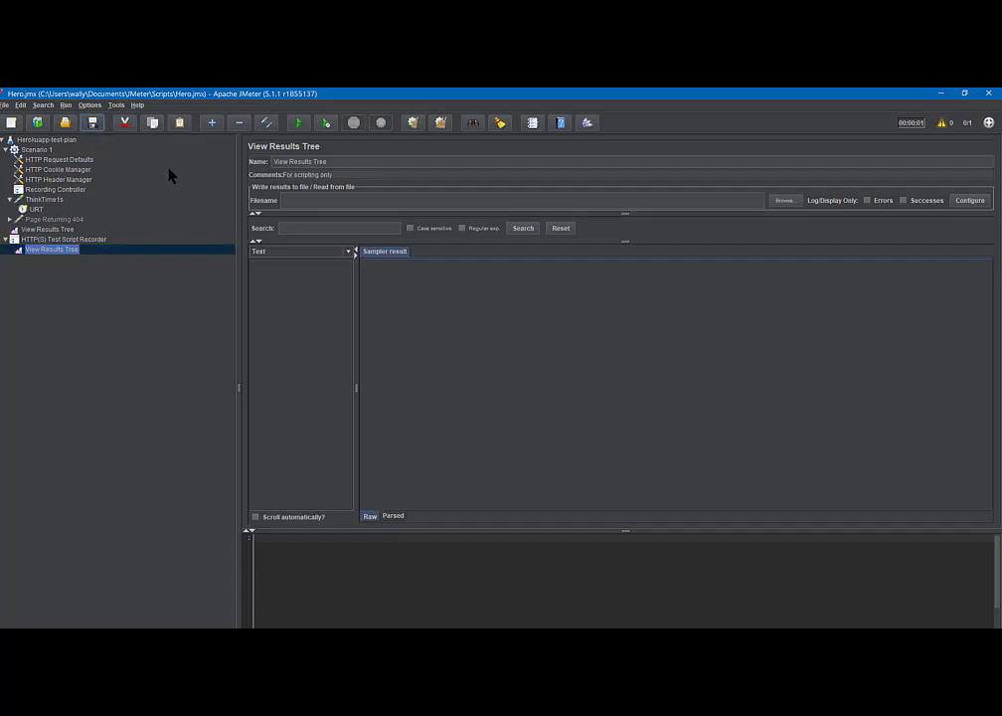
Start the HTTP(S) Test Script Recorder and dismiss the root CA certificate notice.
left_click(83, 241)
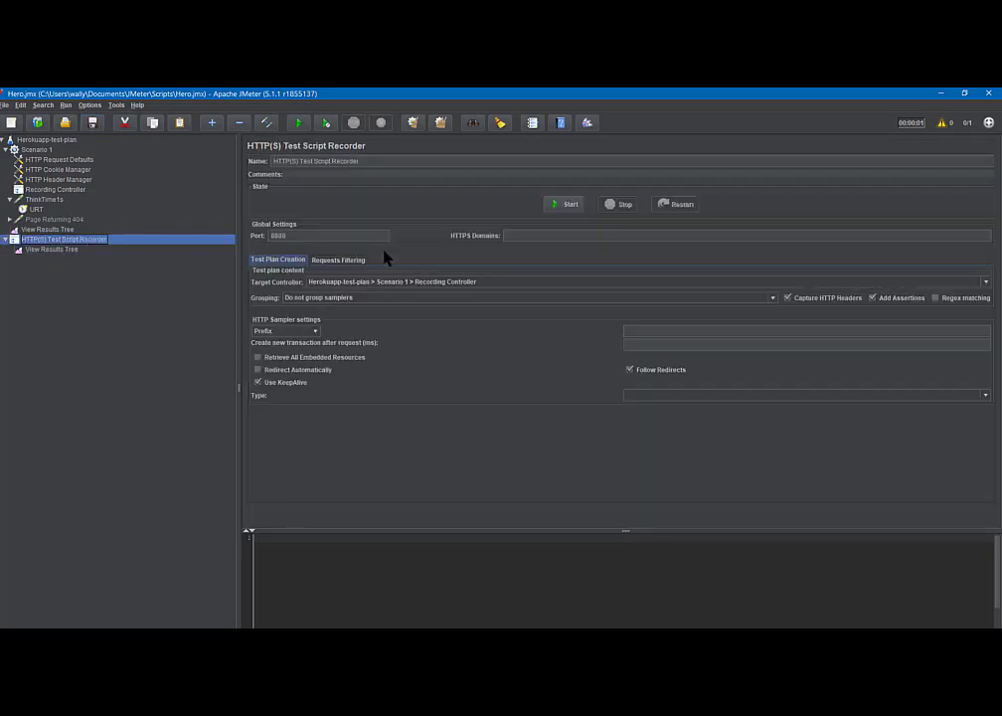
left_click(567, 204)
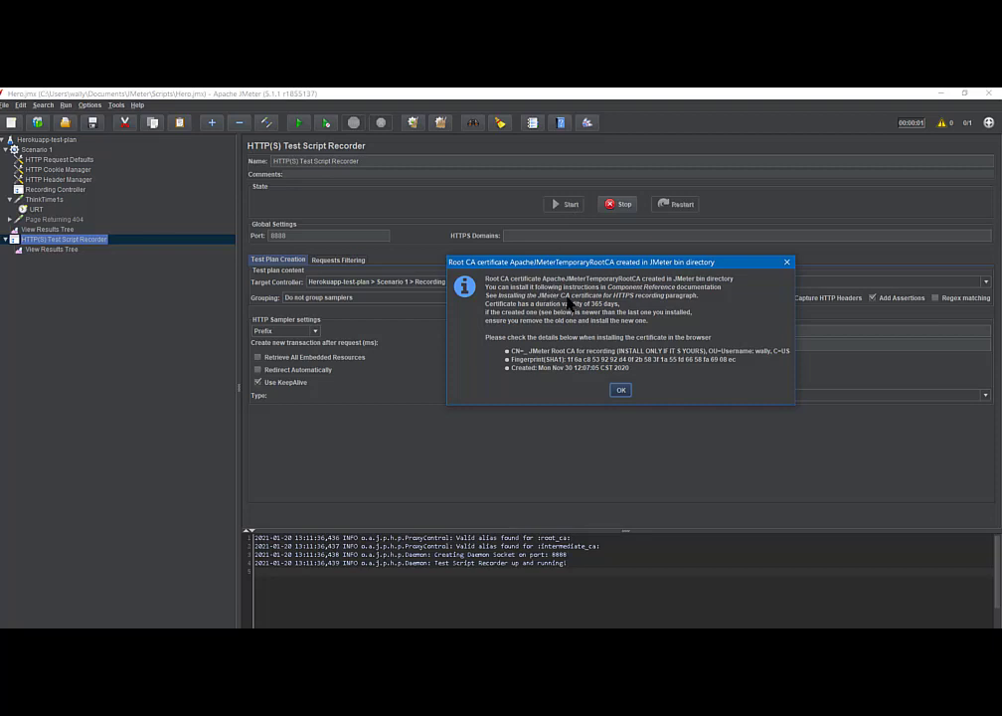
left_click(621, 390)
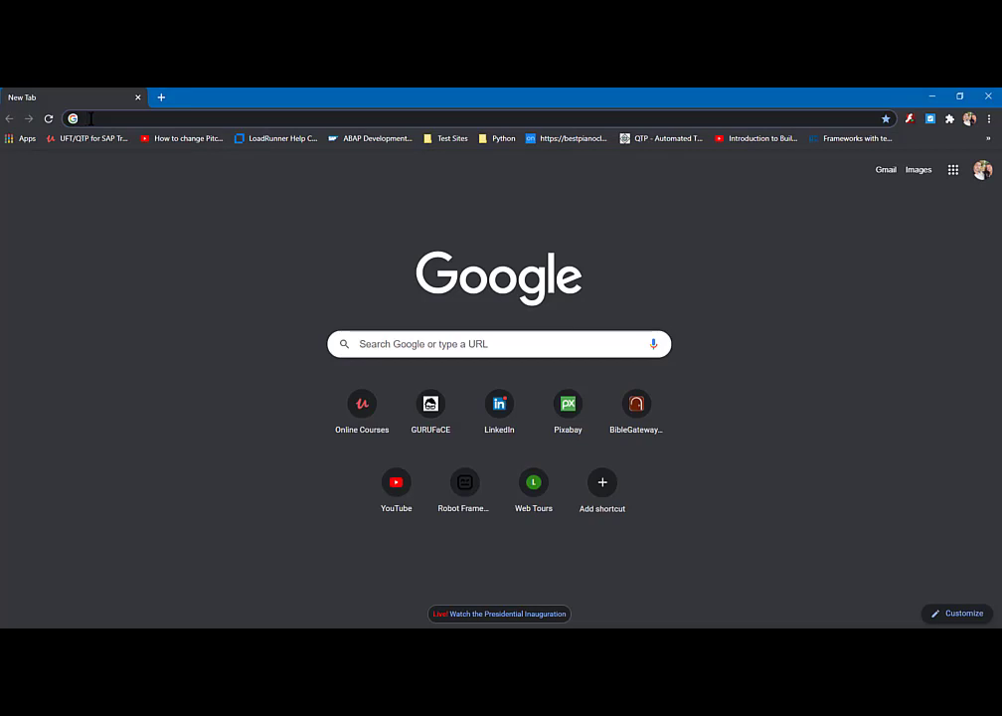
Switch to Chrome and load the-internet.herokuapp.com/login.
type("the")
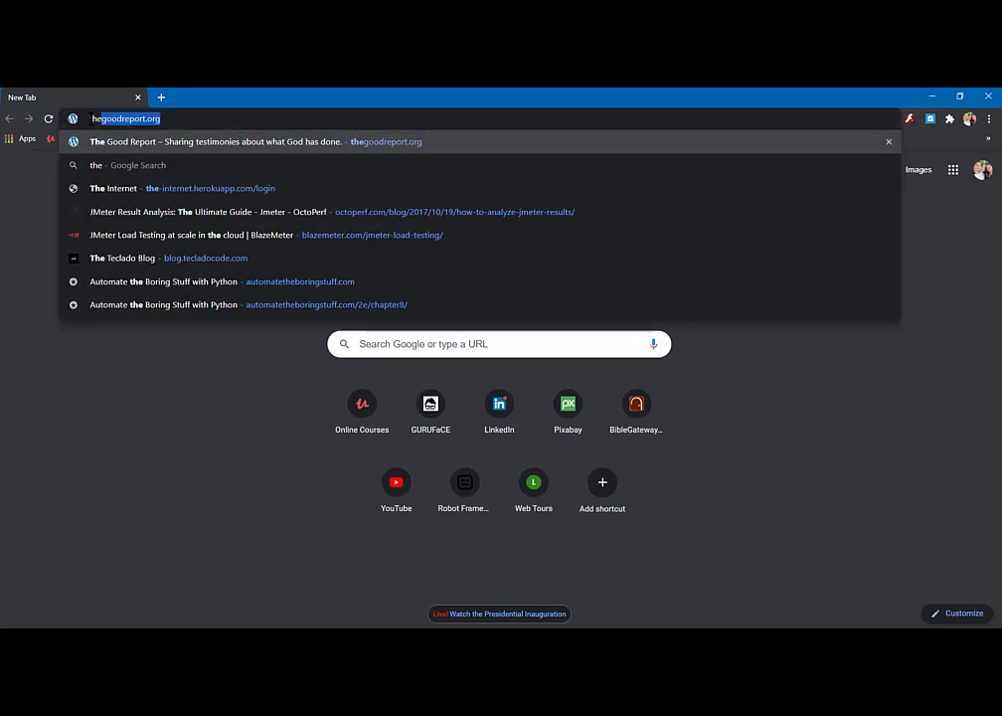
type("-intern")
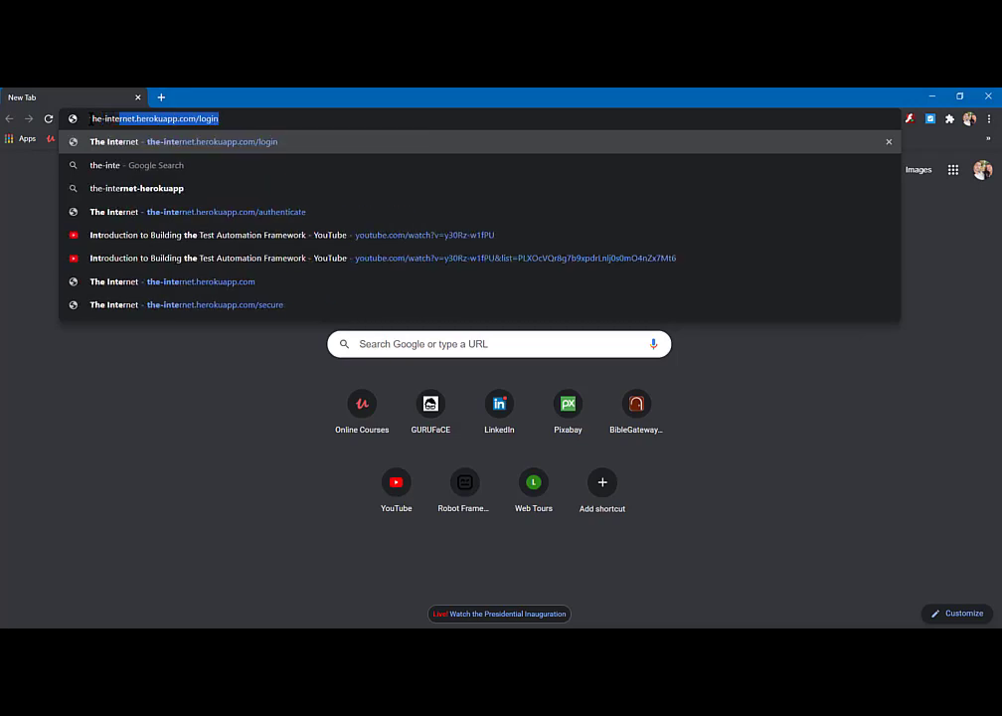
type("et")
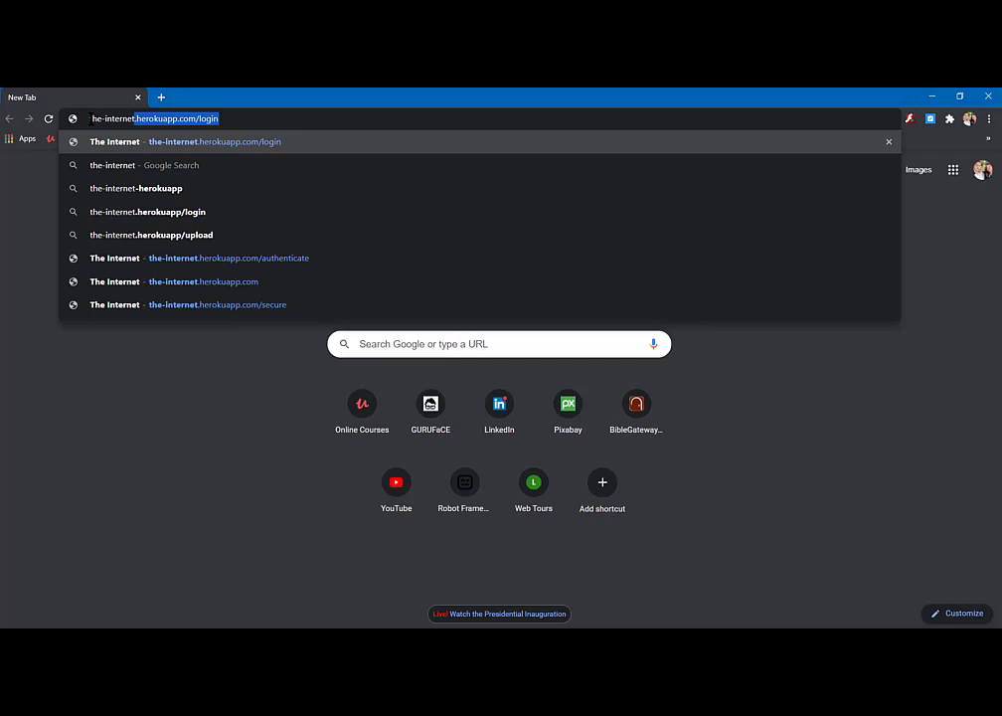
key("Return")
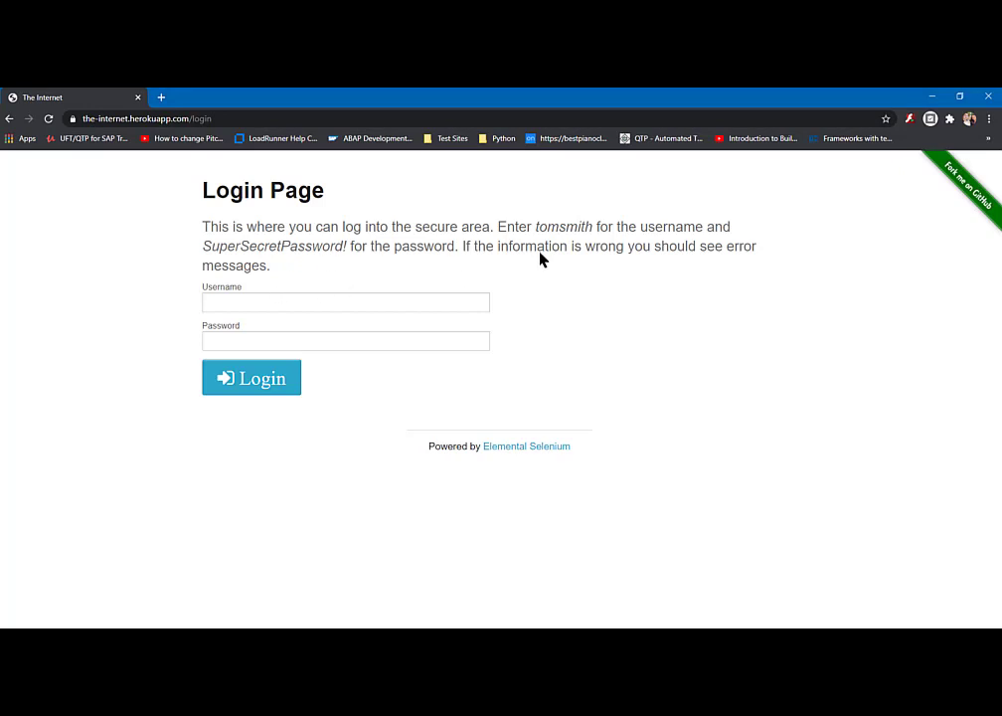
Fill in the username and password fields on the Login Page with the credentials given in its instructions.
left_click_drag(535, 227, 593, 233)
key("ctrl+c")
left_click(272, 302)
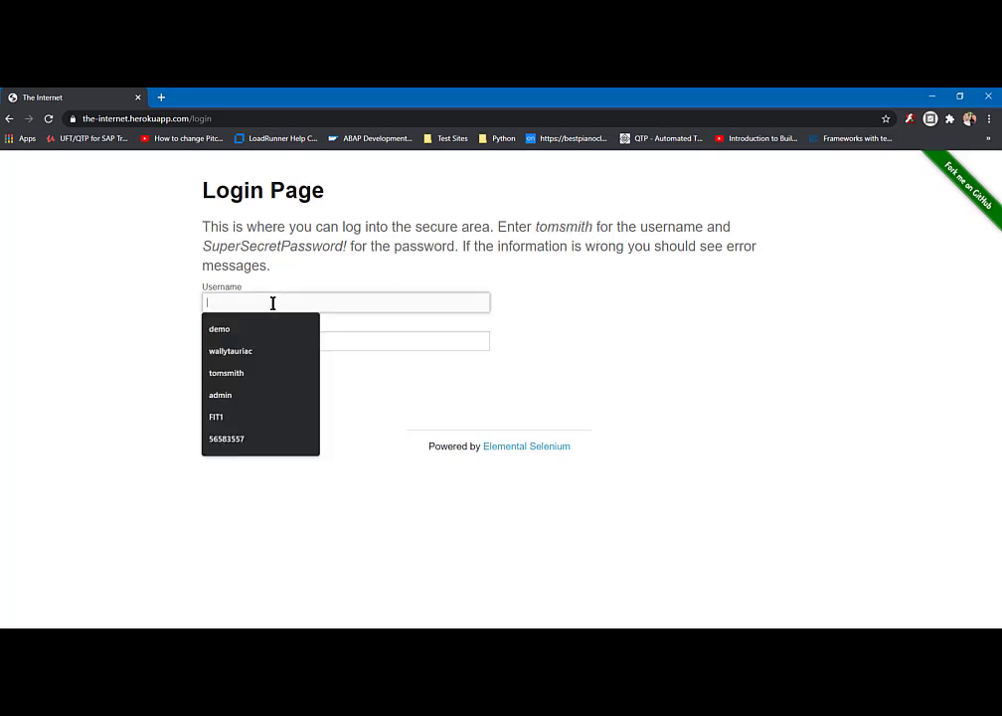
key("ctrl+v")
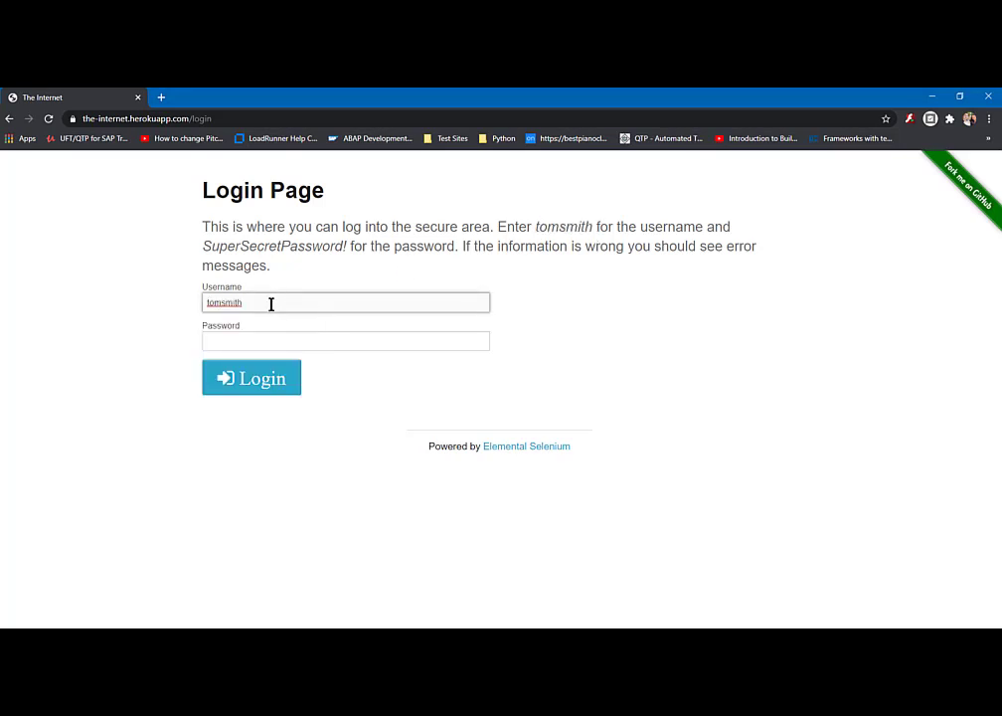
left_click_drag(204, 250, 326, 254)
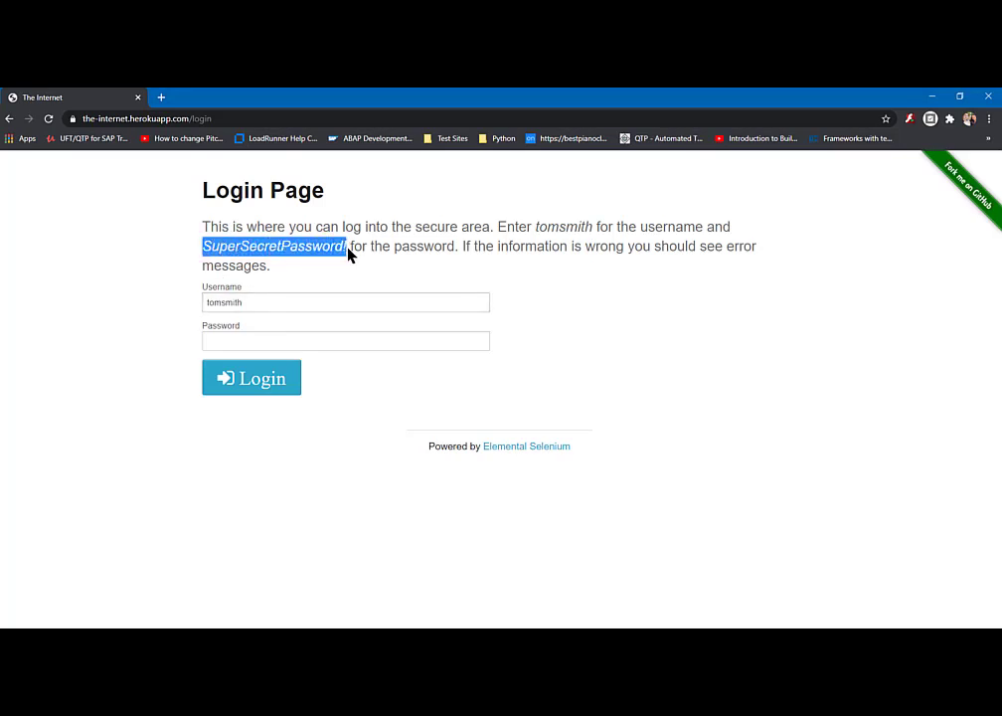
left_click(217, 343)
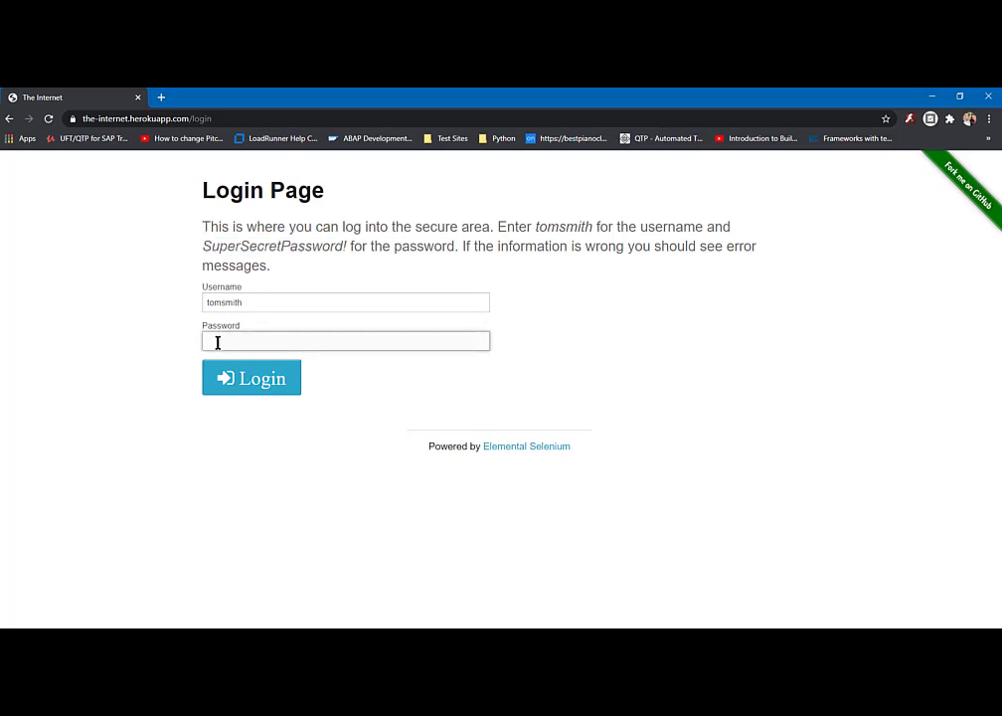
key("ctrl+v")
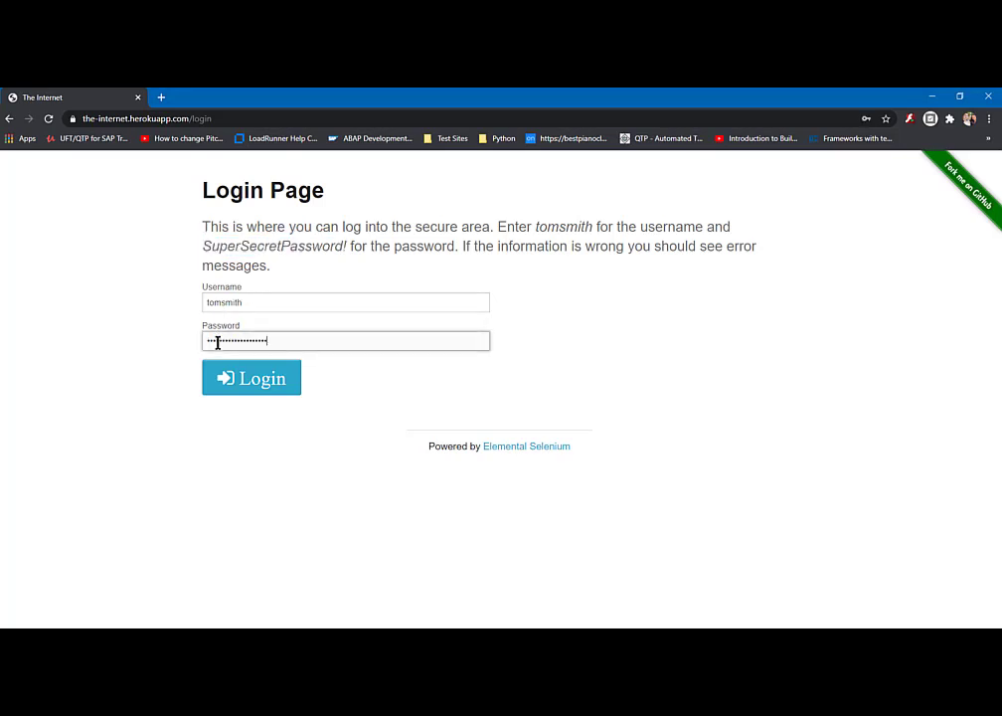
Log in to the Secure Area with the filled-in credentials, log out again and close the browser.
left_click(261, 382)
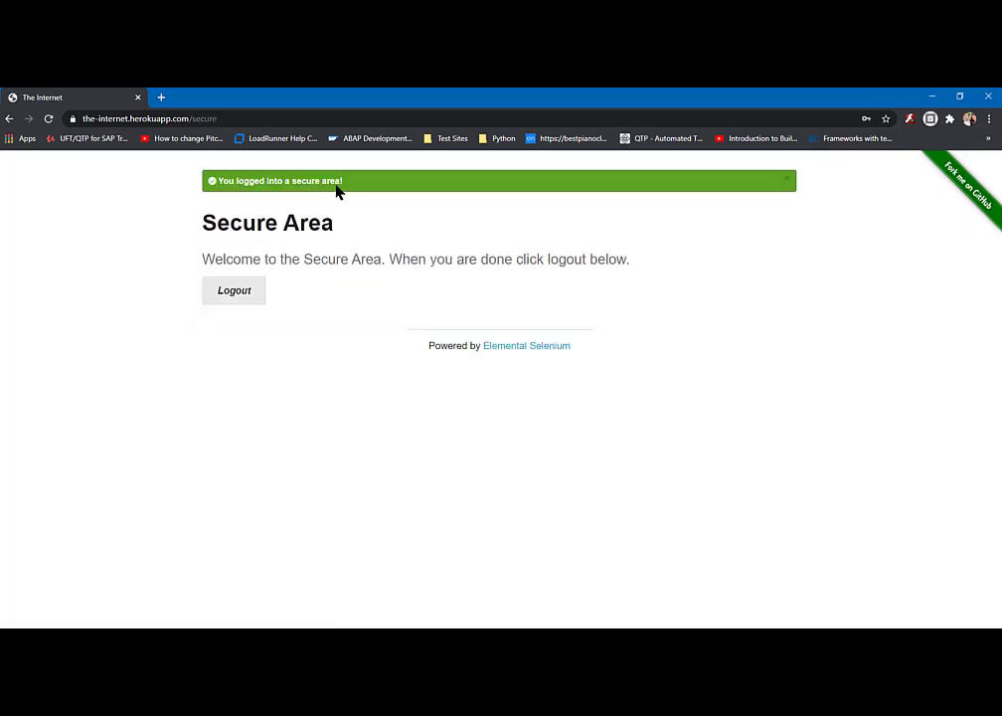
left_click(233, 290)
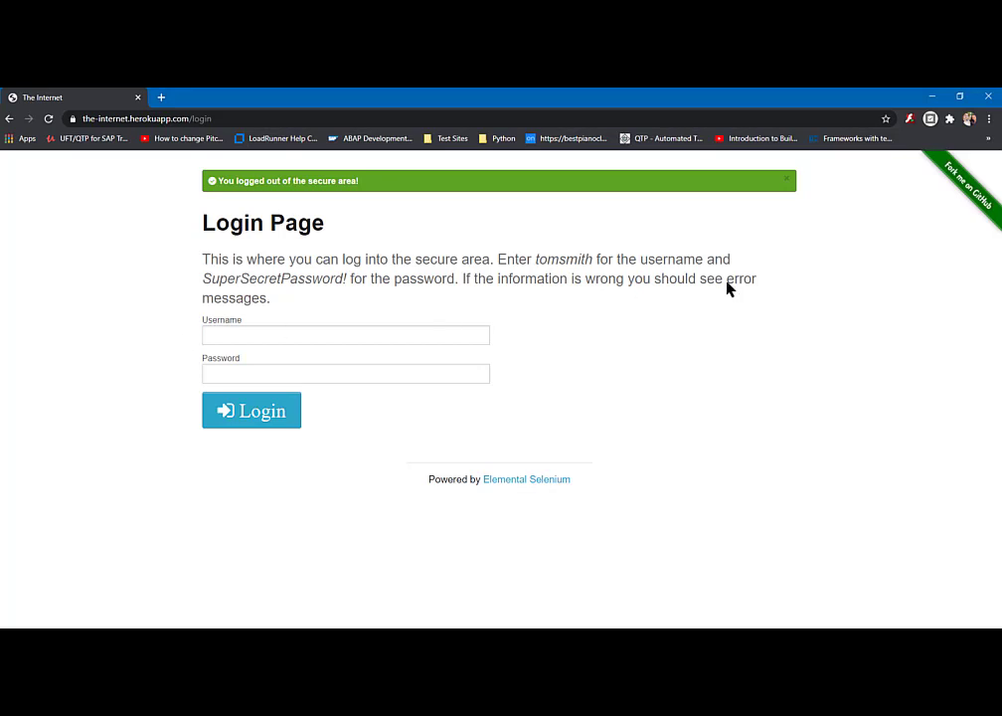
left_click(991, 97)
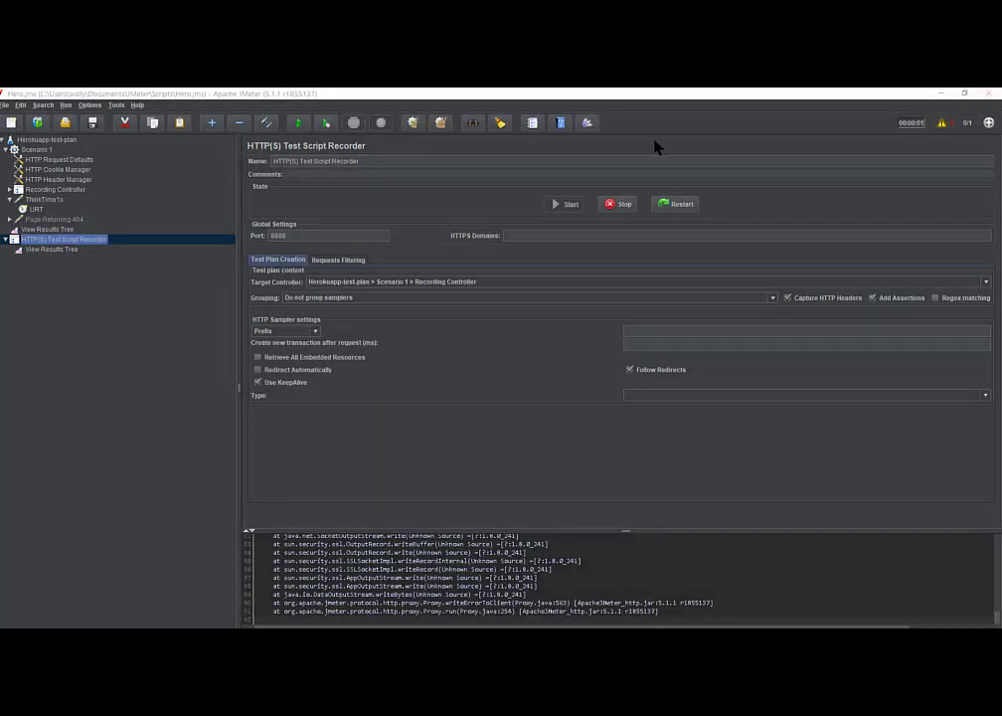
Stop the HTTP(S) Test Script Recorder and review the requests captured under the Recording Controller, including 39 /login.
left_click(618, 204)
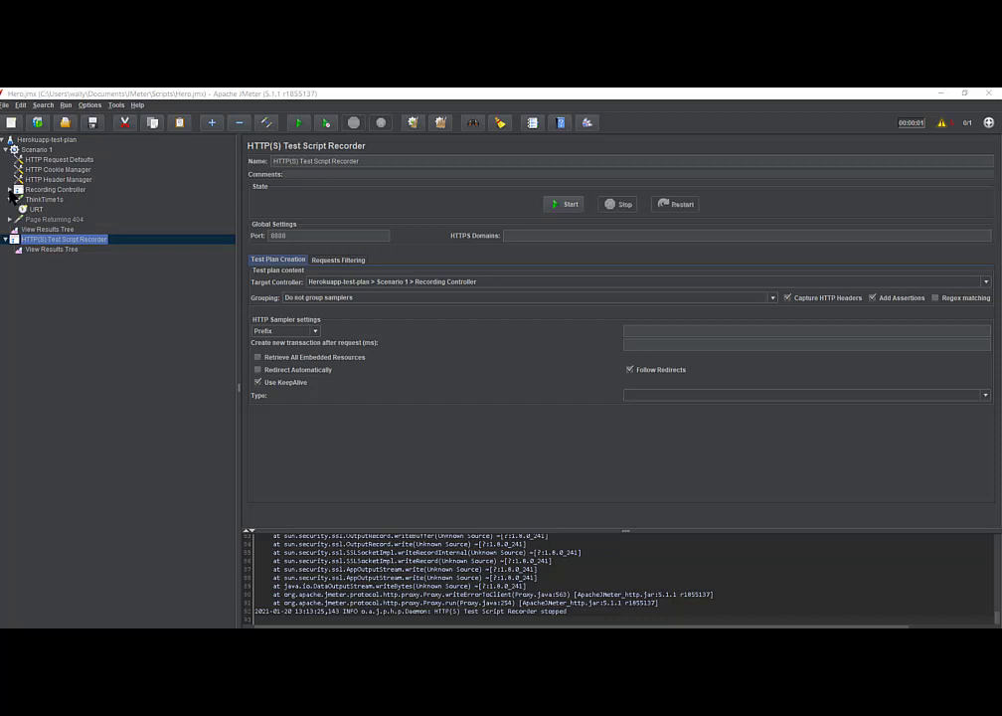
left_click(9, 191)
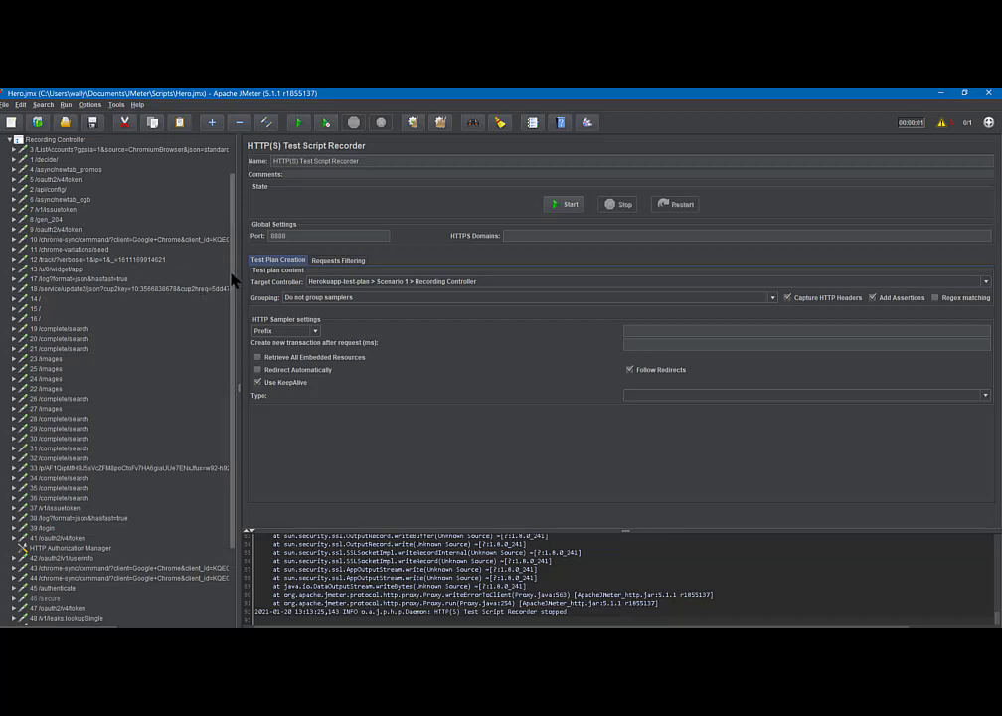
left_click_drag(231, 281, 230, 368)
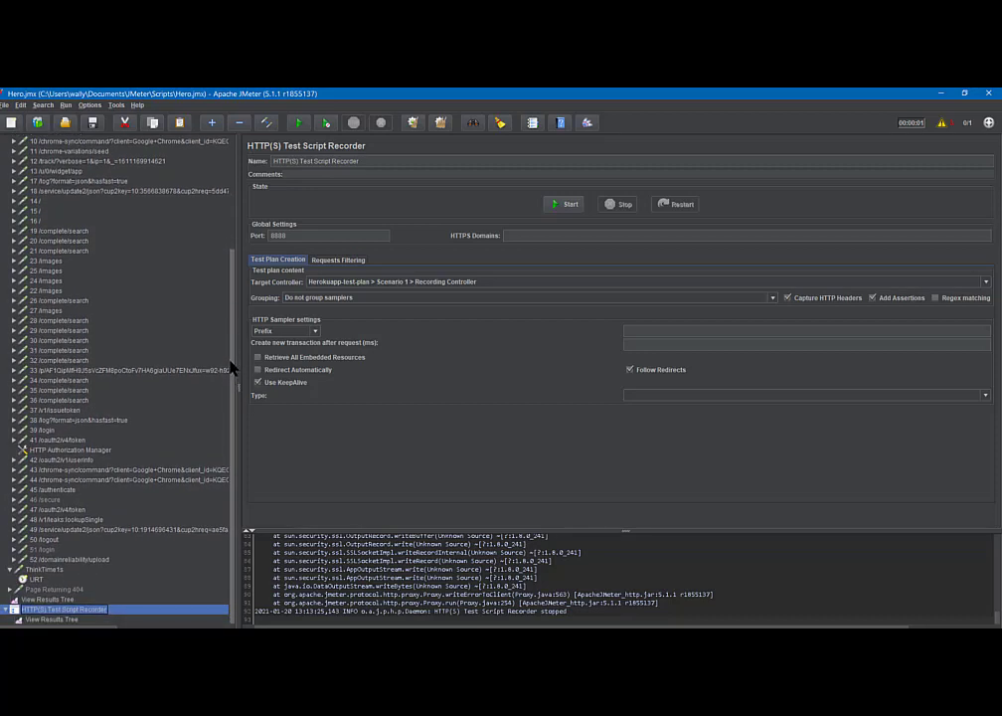
left_click(47, 431)
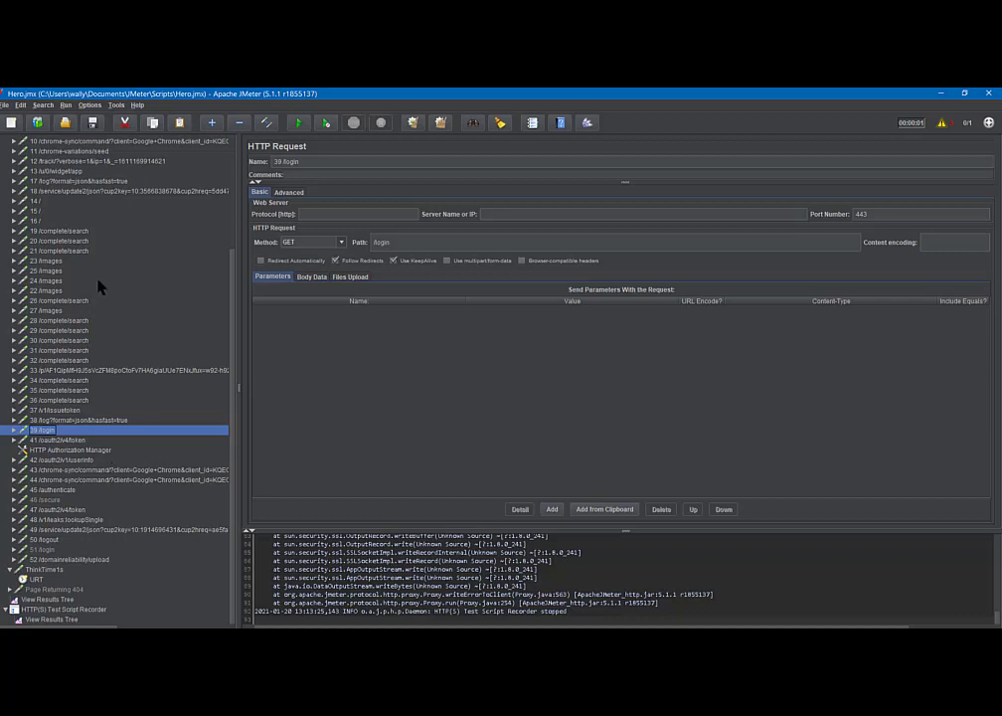
scroll(66, 185, "up", 5)
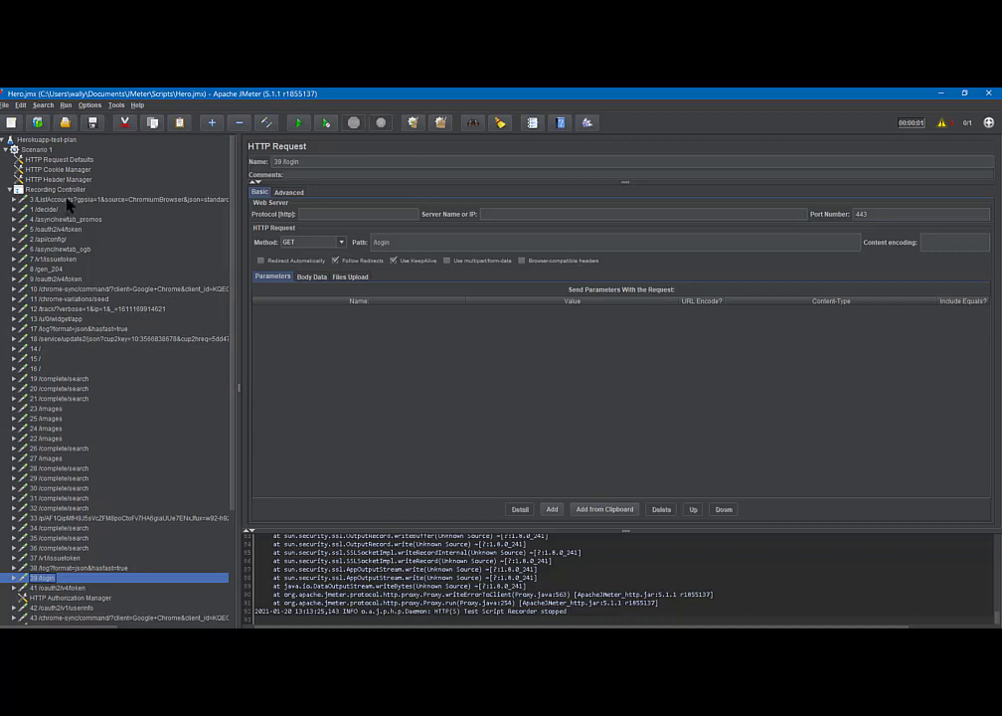
Remove all recorded requests from 3 /ListAccounts through 37 /v1/issuetoken from the Recording Controller.
left_click(70, 201)
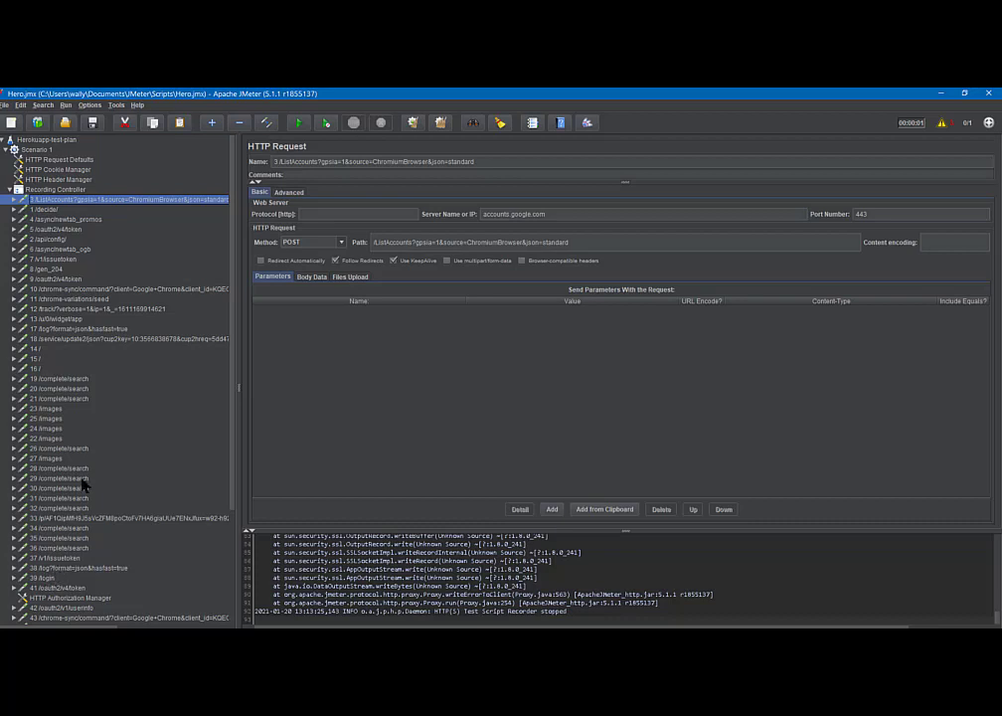
left_click(56, 560, "shift")
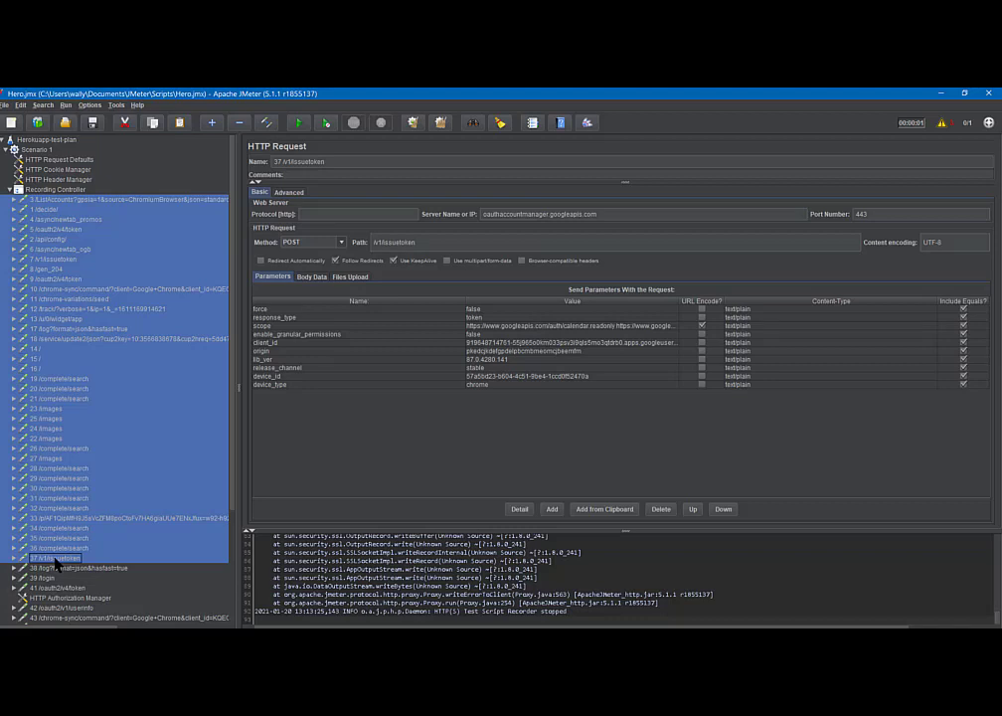
key("Delete")
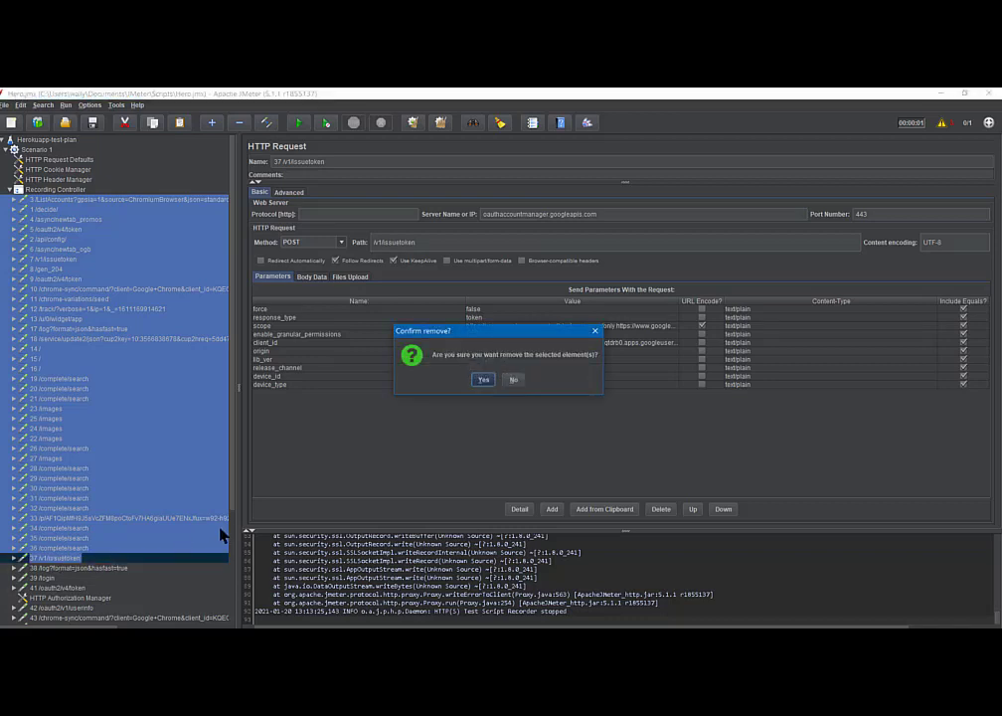
left_click(481, 381)
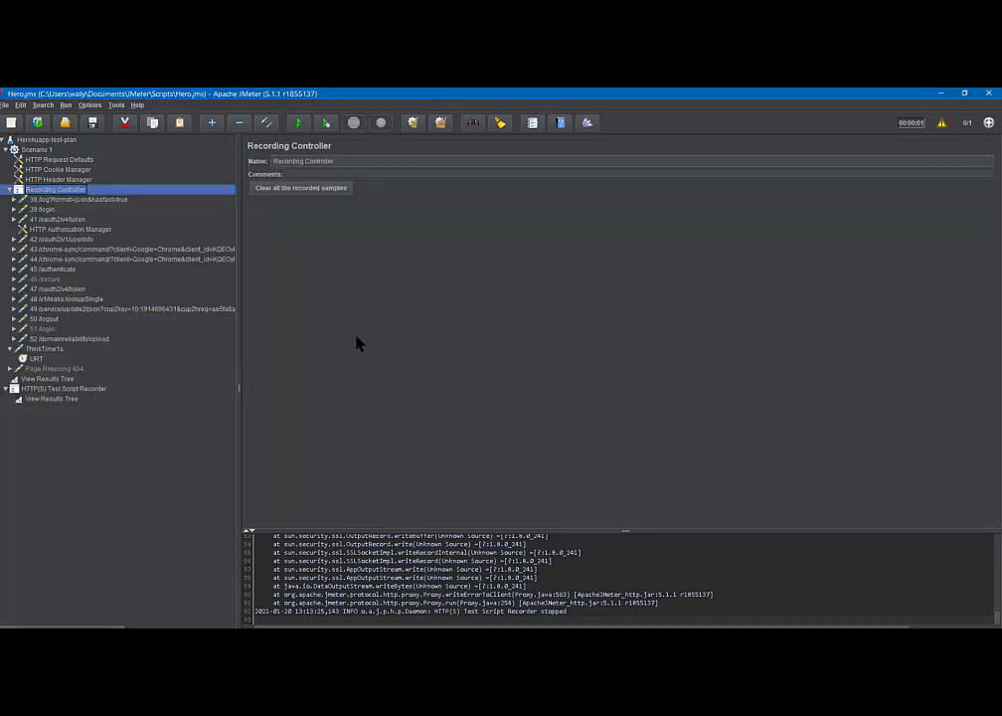
Remove the 38 /log?format=json&hasfast=true and 52 /domainreliability/upload requests from the Recording Controller.
left_click(58, 201)
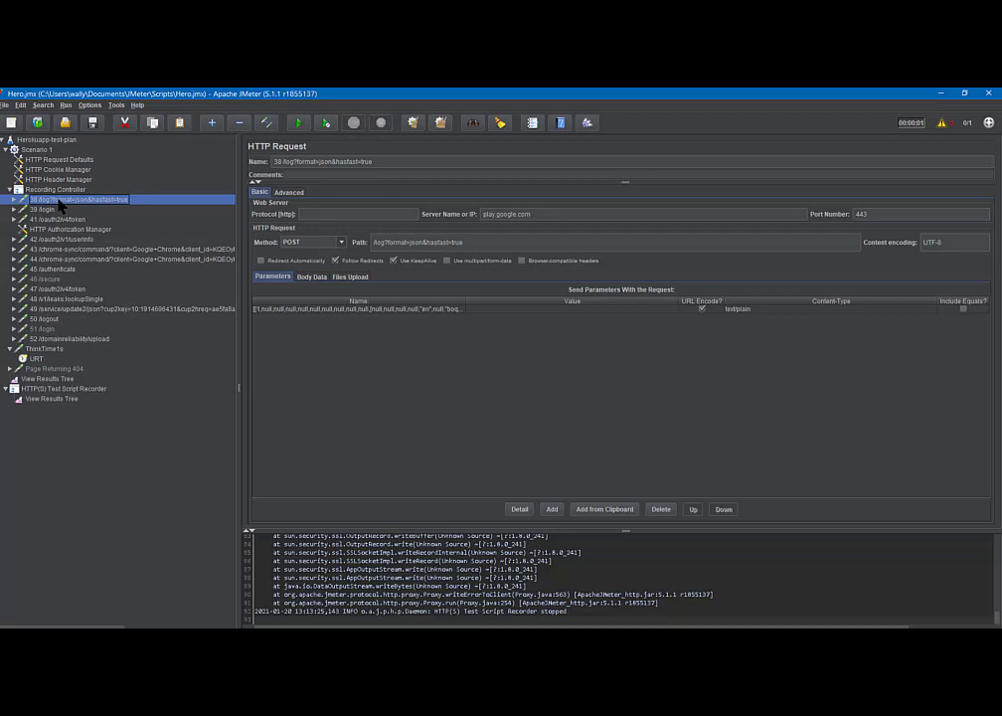
key("Delete")
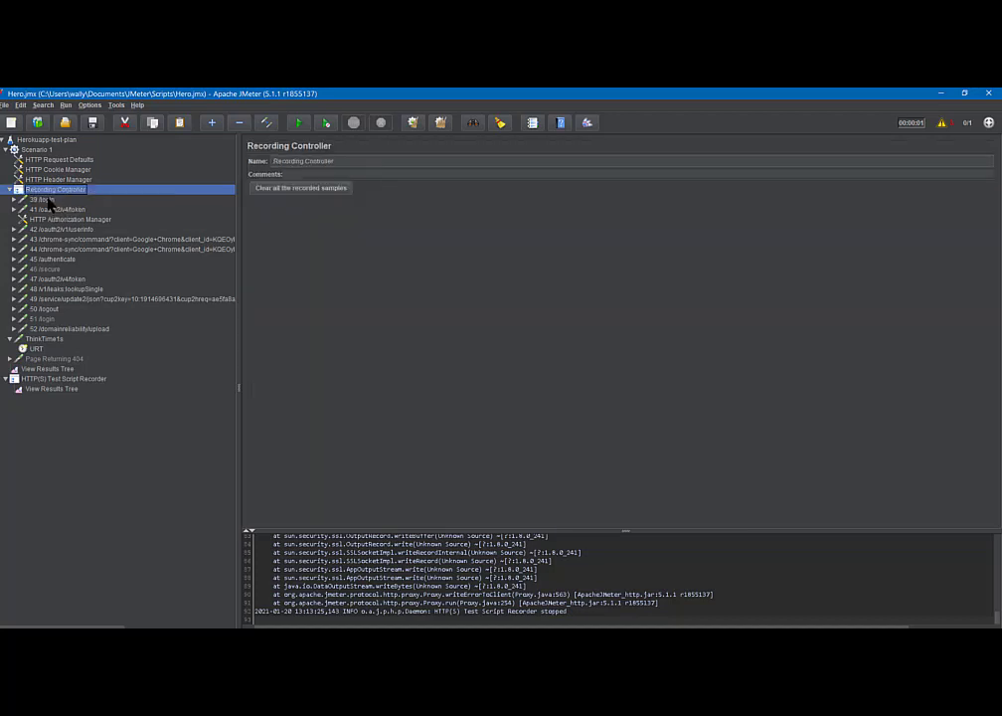
left_click(45, 200)
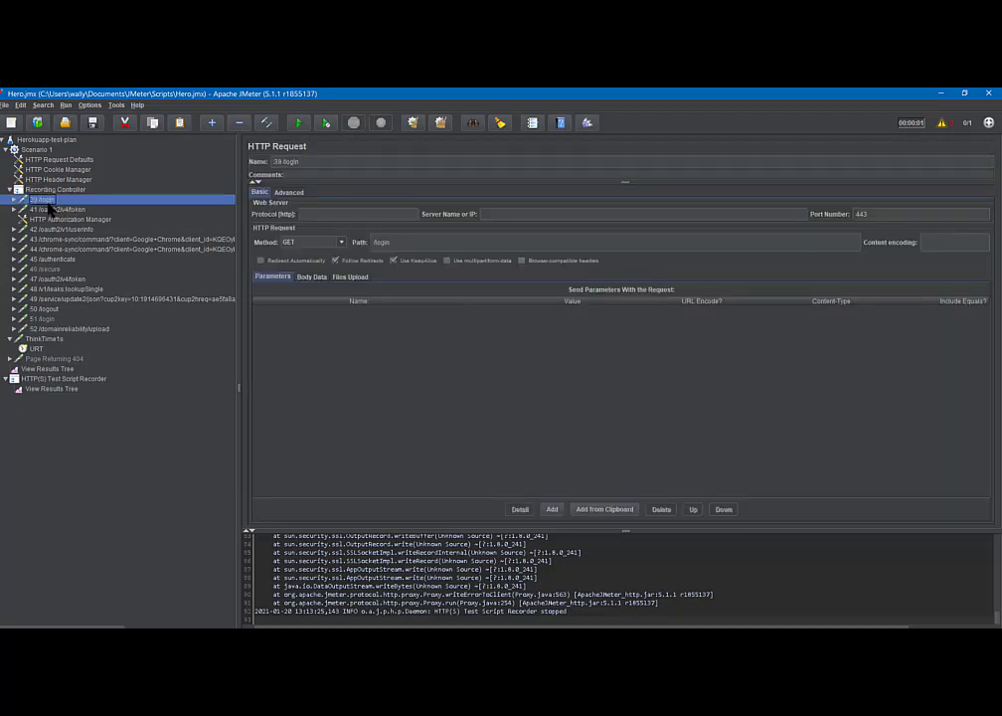
left_click(48, 330)
key("Delete")
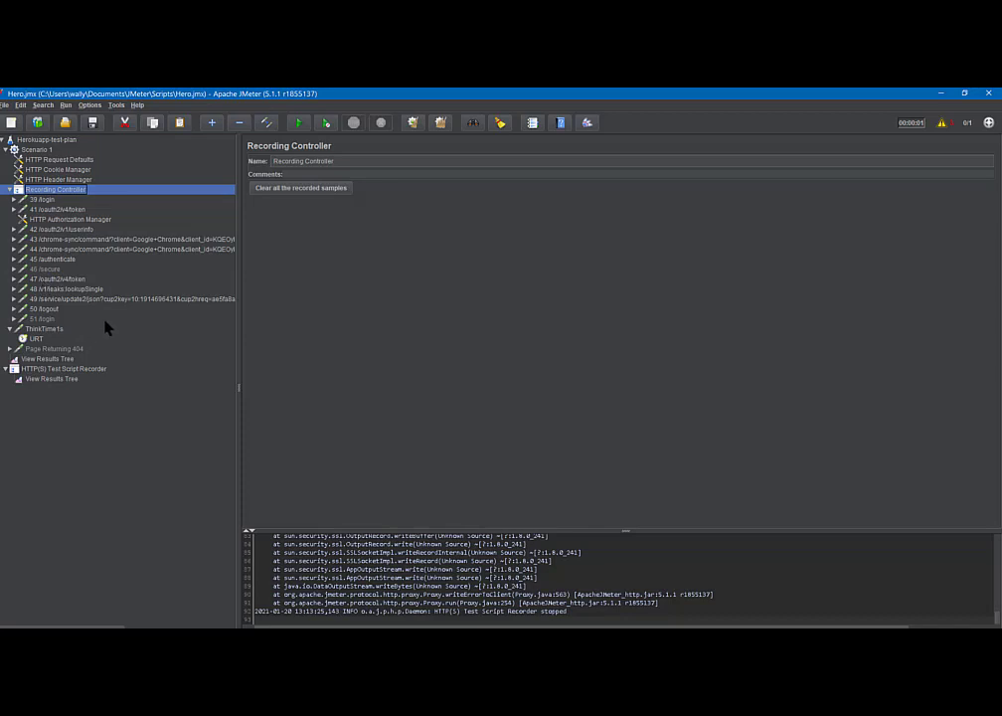
Check the two chrome-sync requests and remove recorded requests 42 /oauth2/v1/userinfo through 44 /chrome-sync/command.
left_click(76, 241)
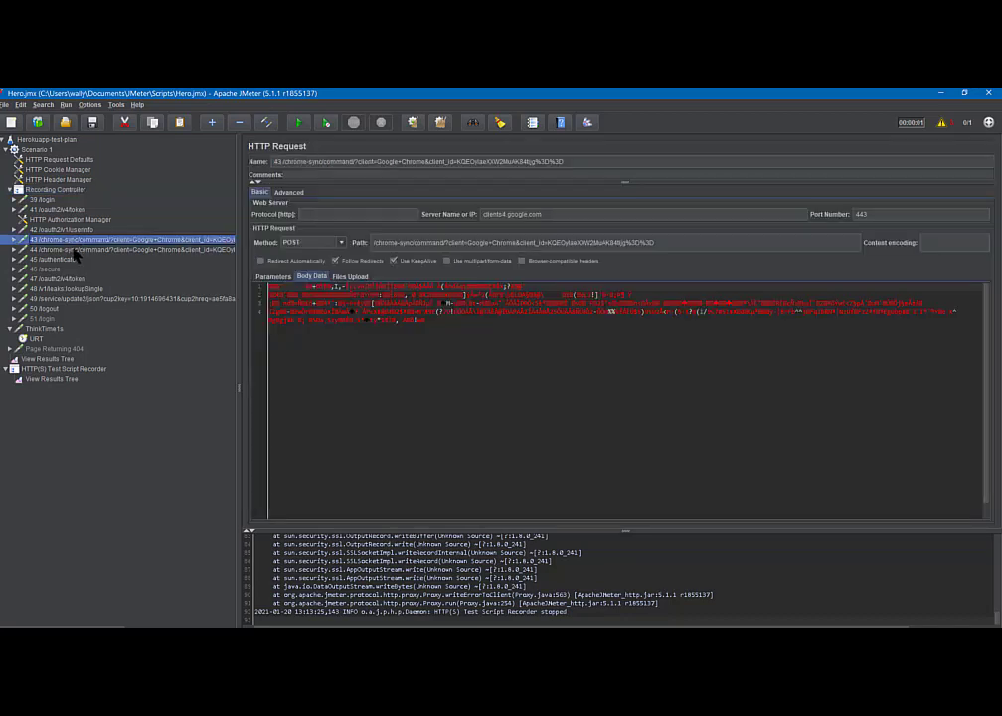
left_click(76, 251)
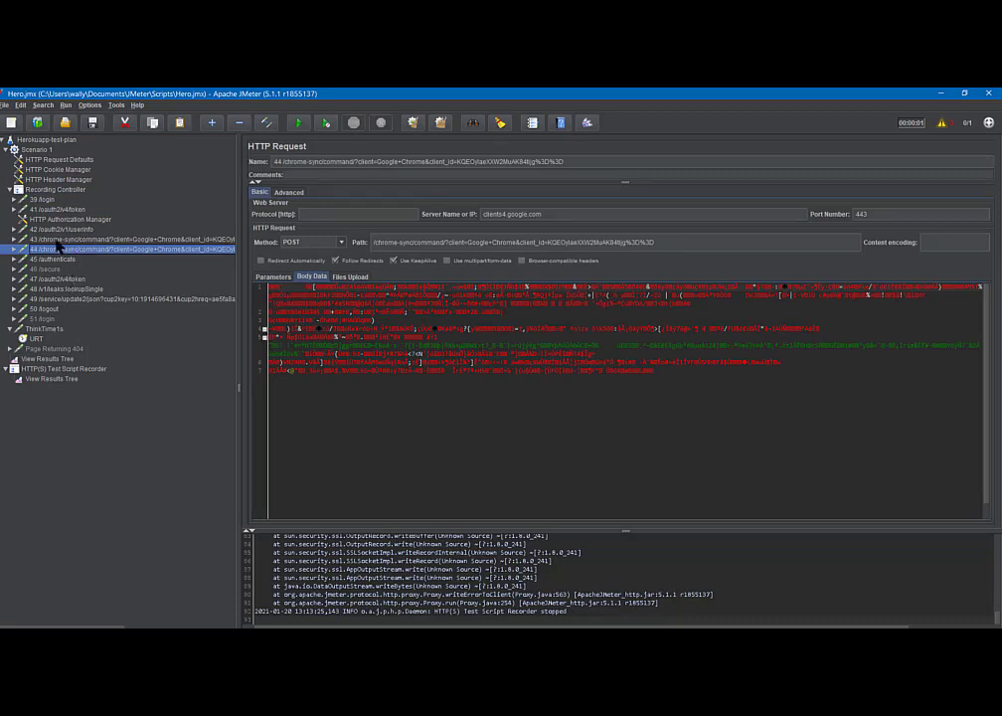
left_click(59, 240)
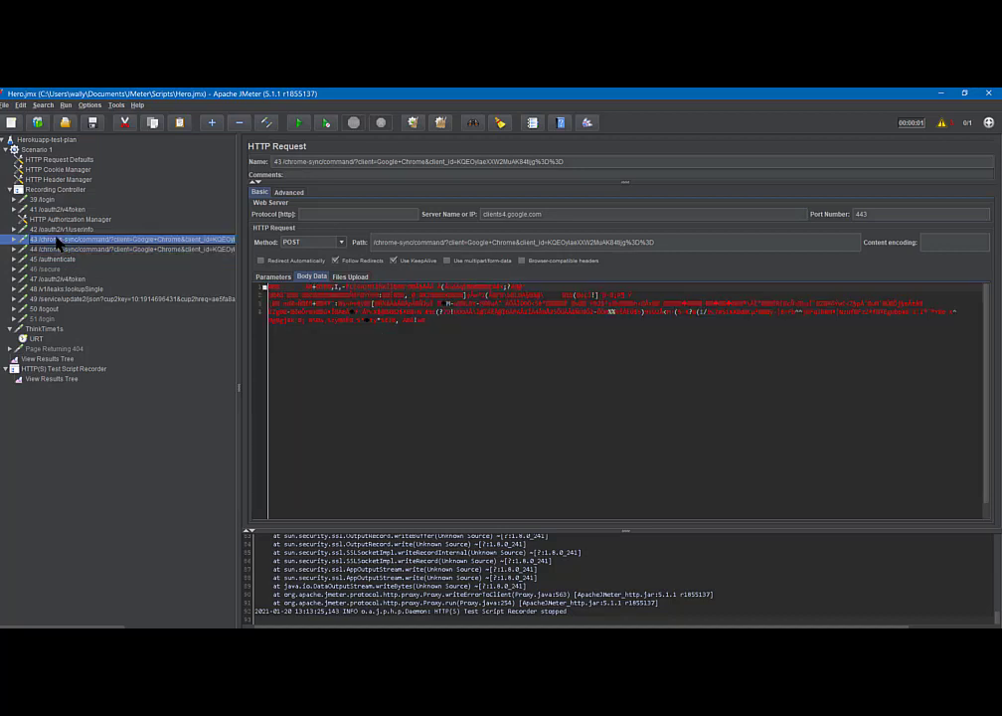
left_click(56, 229)
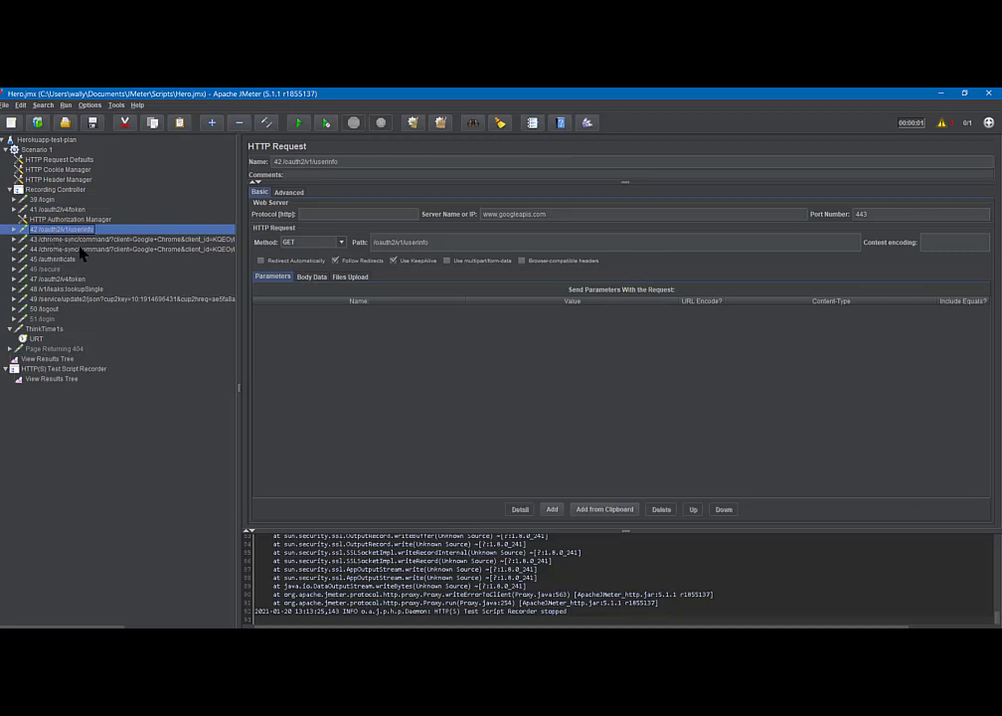
left_click(82, 250, "shift")
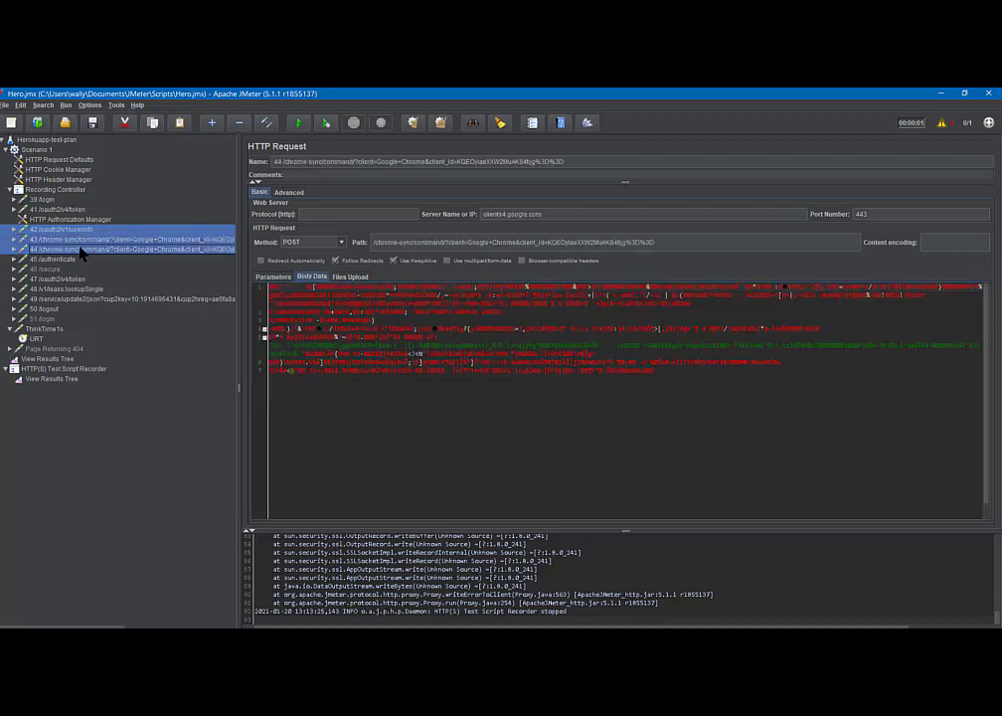
key("Delete")
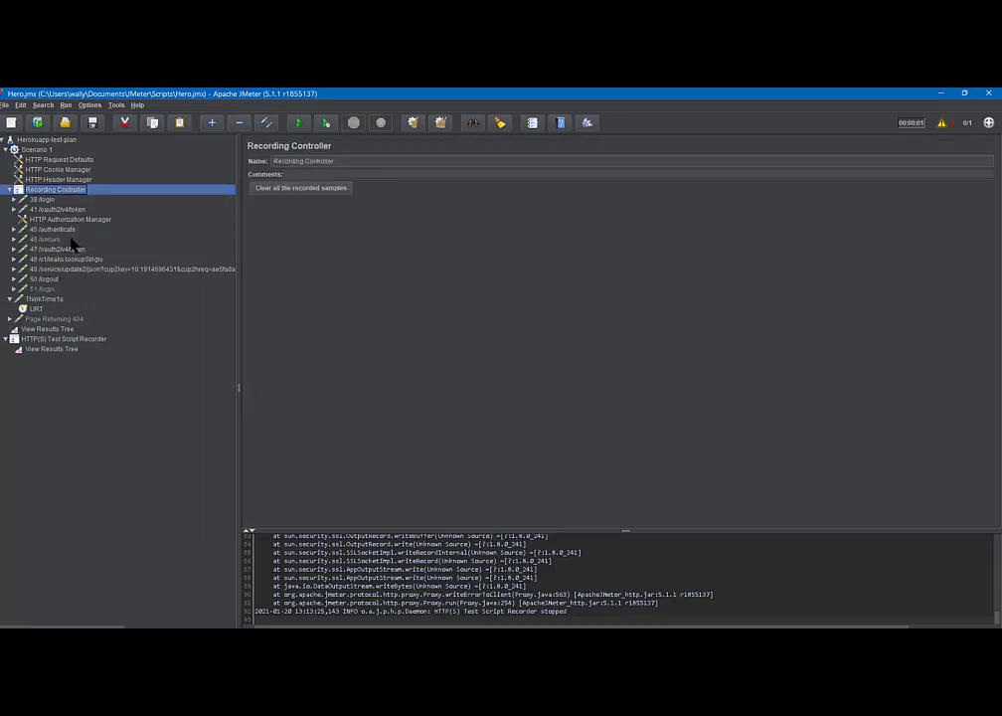
Disable the 41 /oauth2/v4/token request and remove the HTTP Authorization Manager from the Recording Controller.
left_click(56, 211)
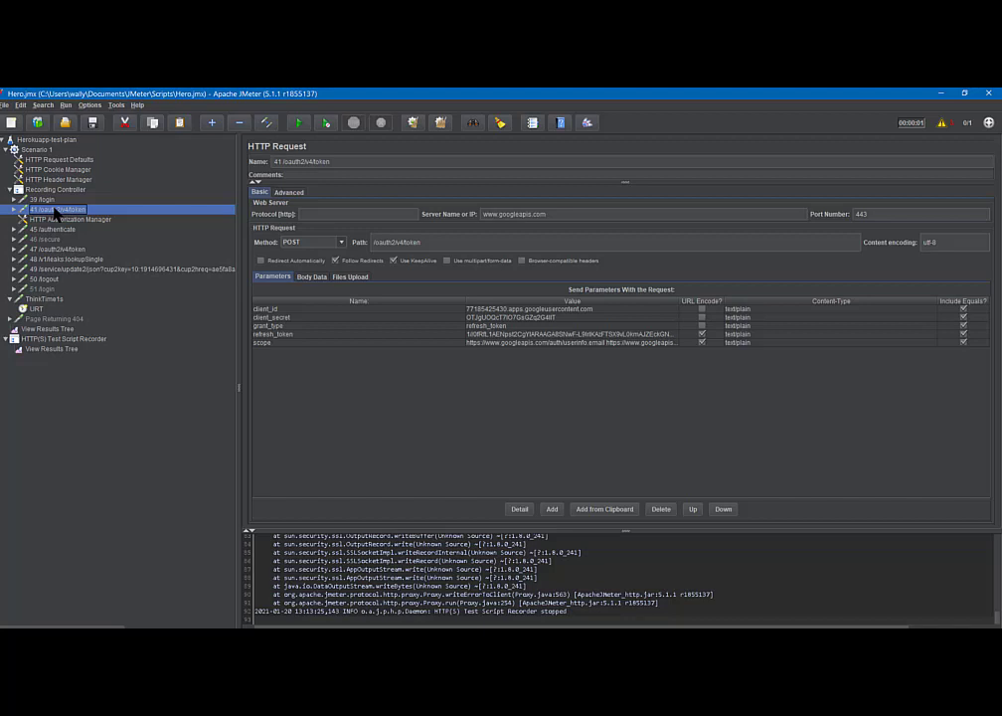
right_click(56, 211)
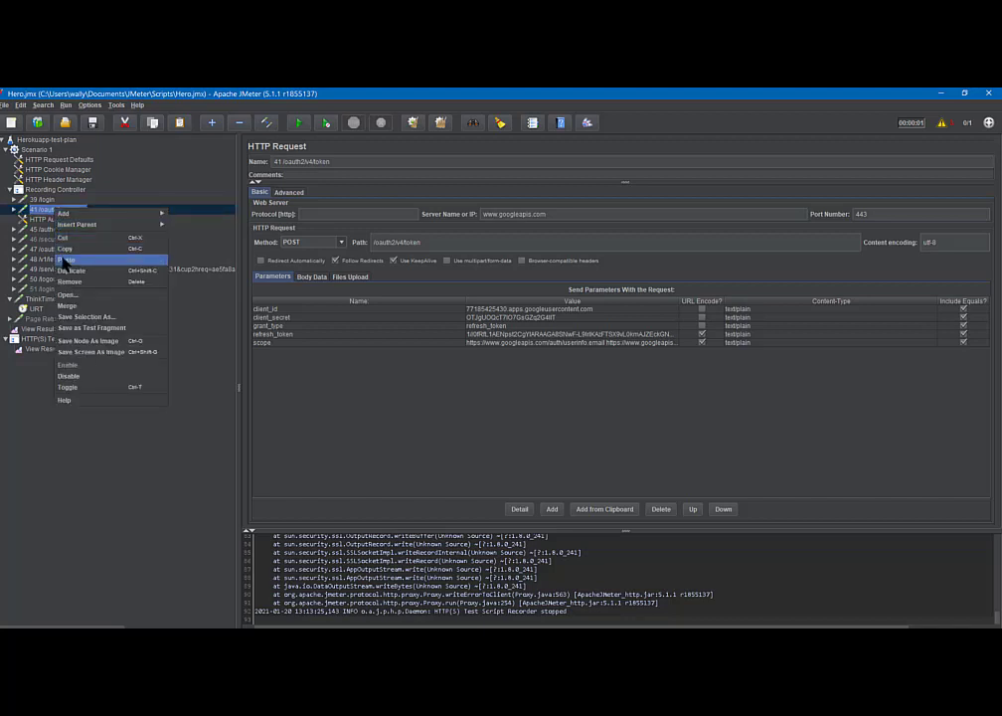
left_click(68, 377)
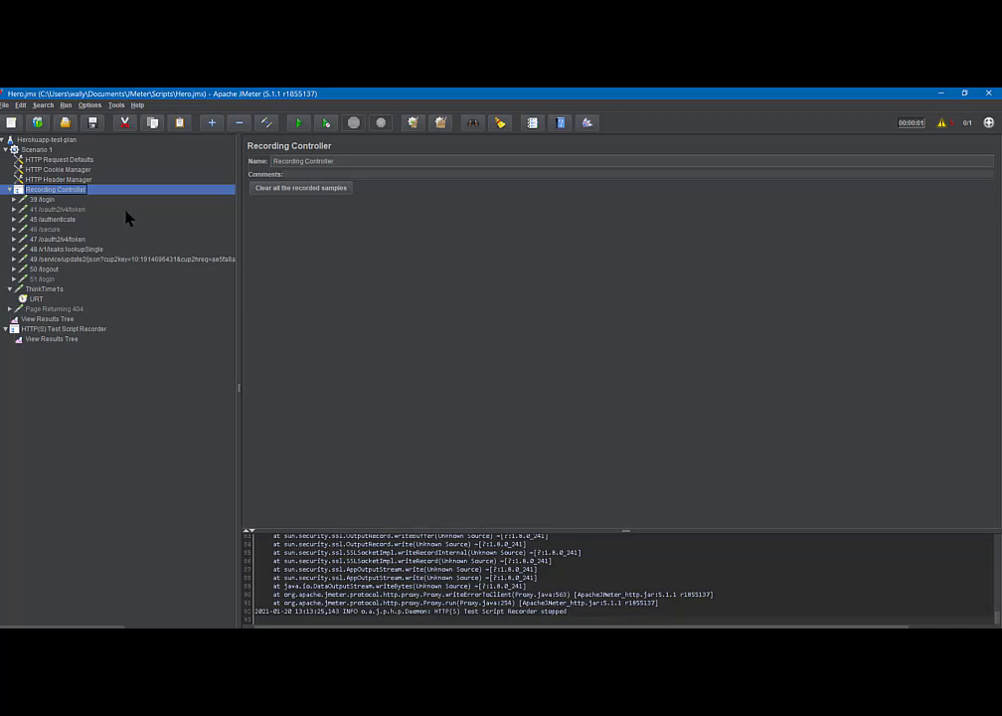
Check the Google requests recorded after 46 /secure and remove 47 /oauth2/v4/token through 49 /service/update2/json.
left_click(59, 240)
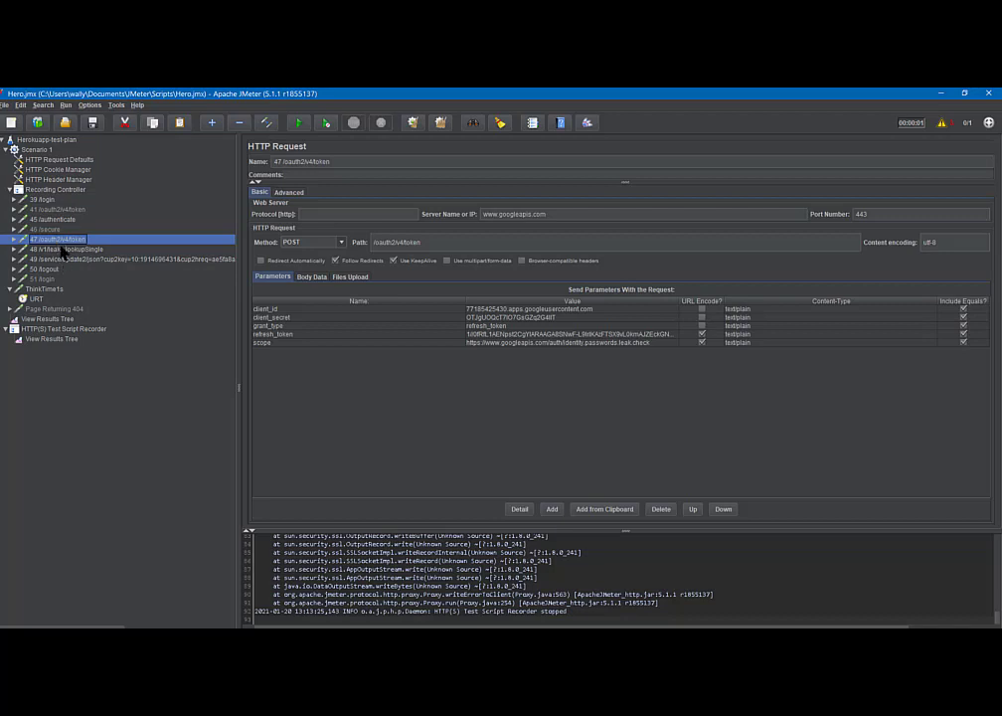
left_click(62, 250)
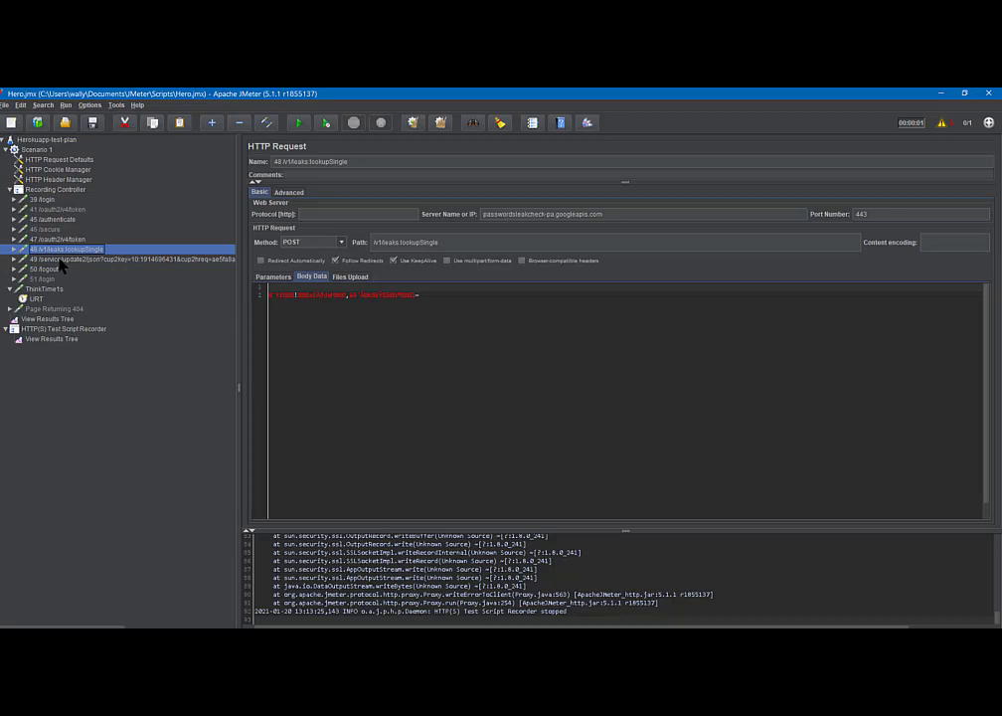
left_click(59, 260)
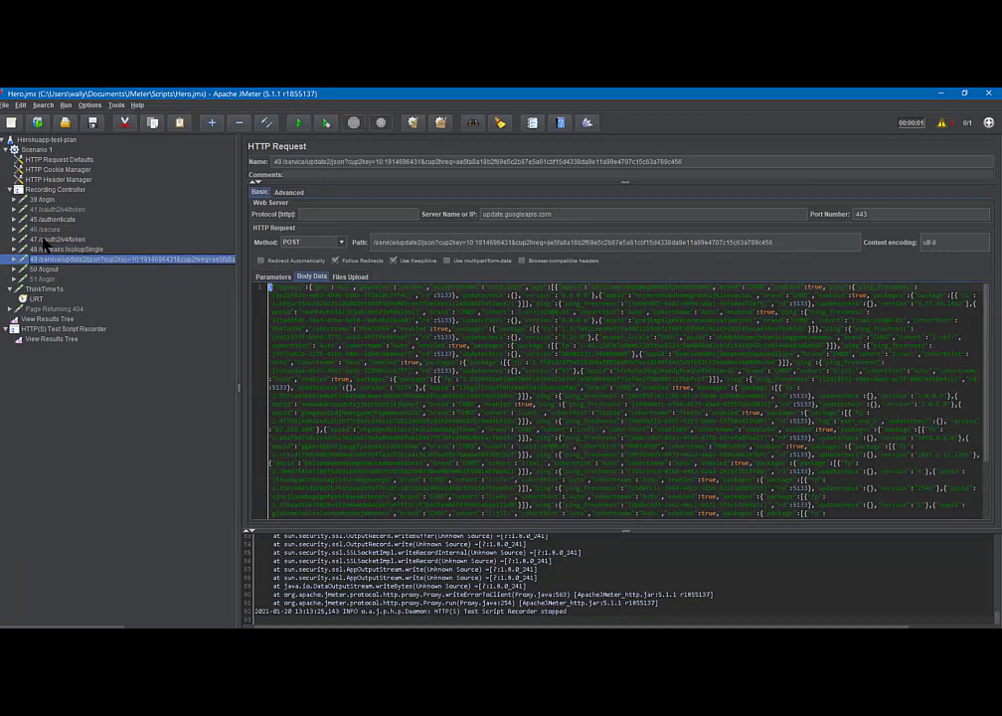
left_click(42, 241)
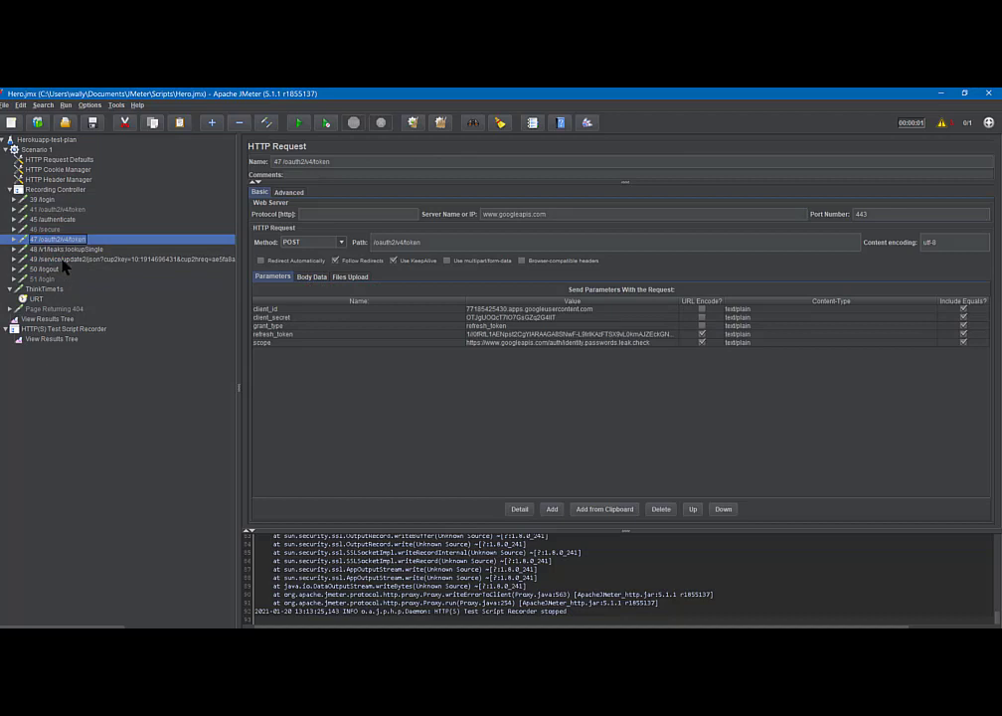
left_click(63, 260, "shift")
key("Delete")
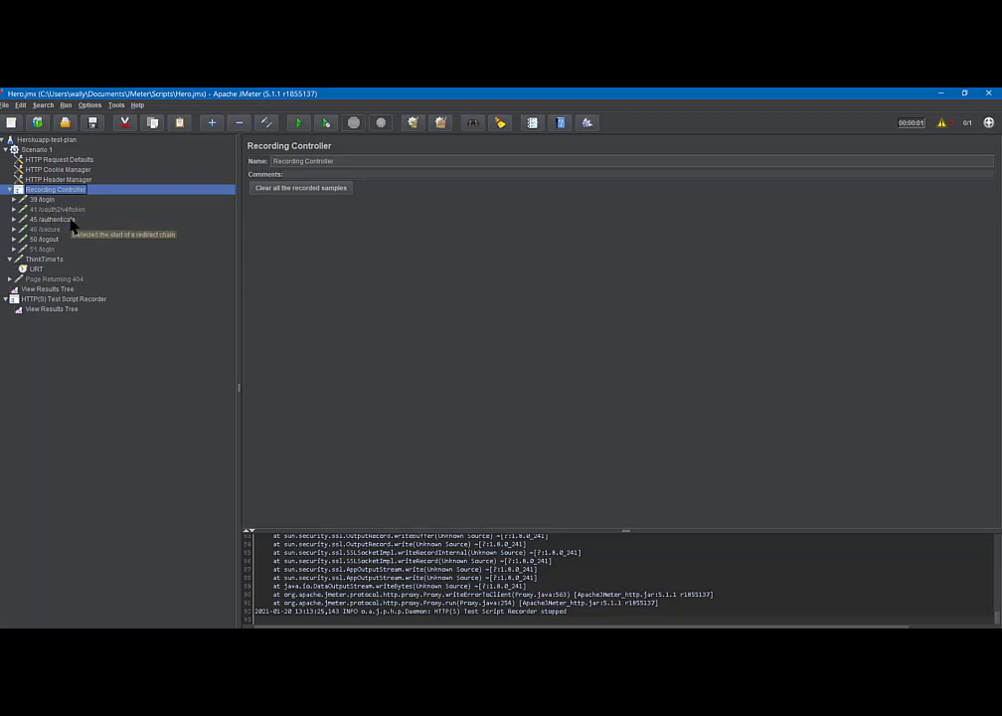
Review the parameters of the 45 /authenticate request and enable the 46 /secure request.
left_click(55, 219)
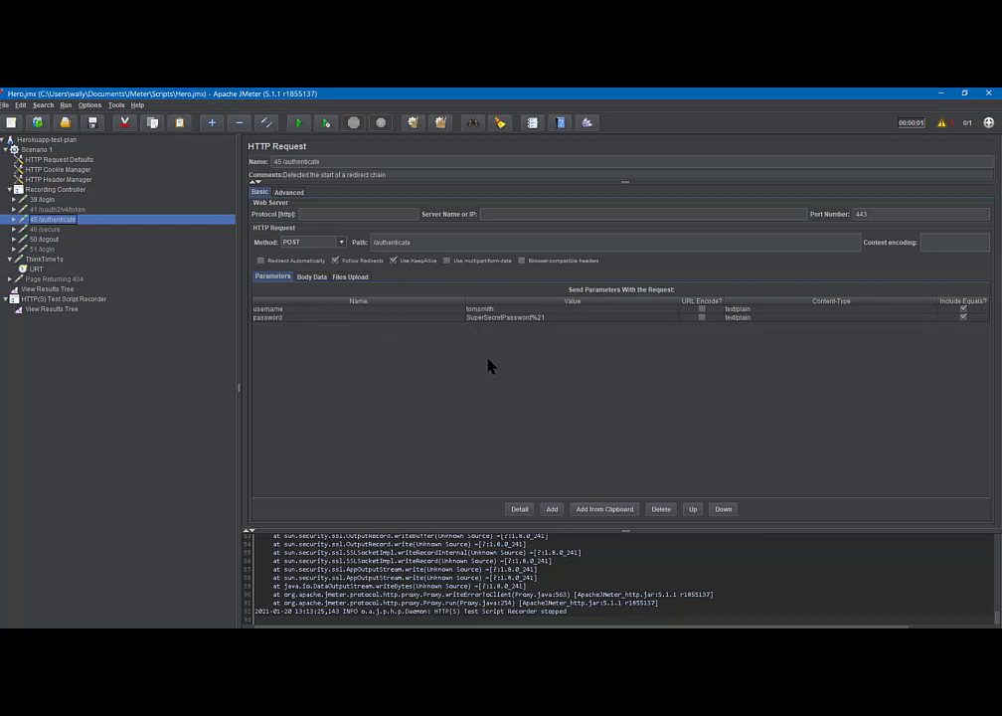
left_click(45, 230)
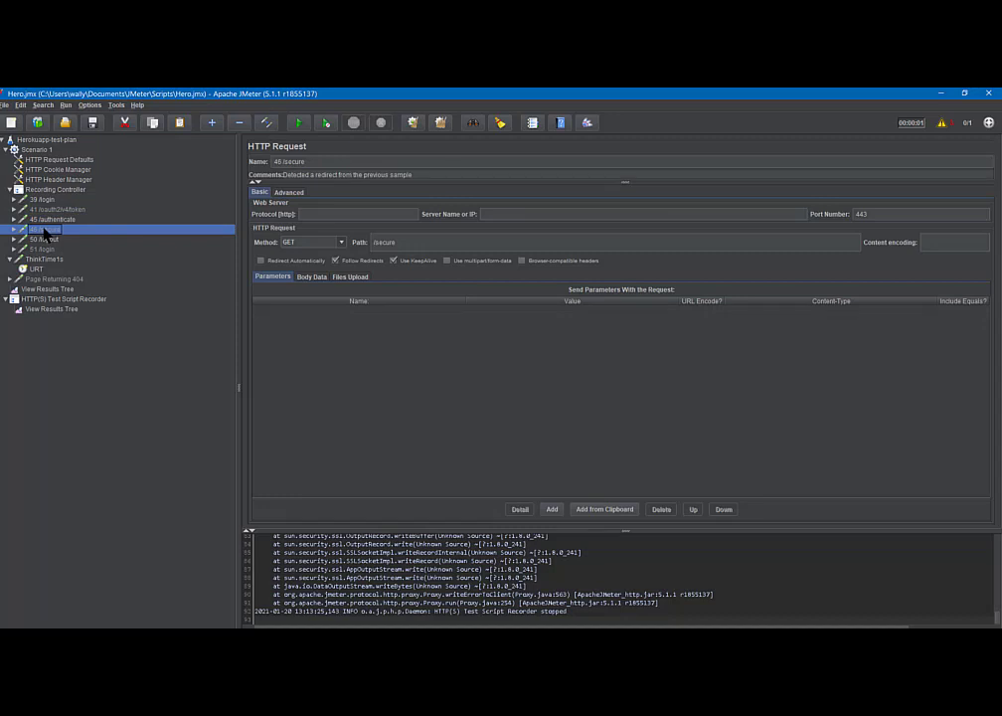
right_click(45, 232)
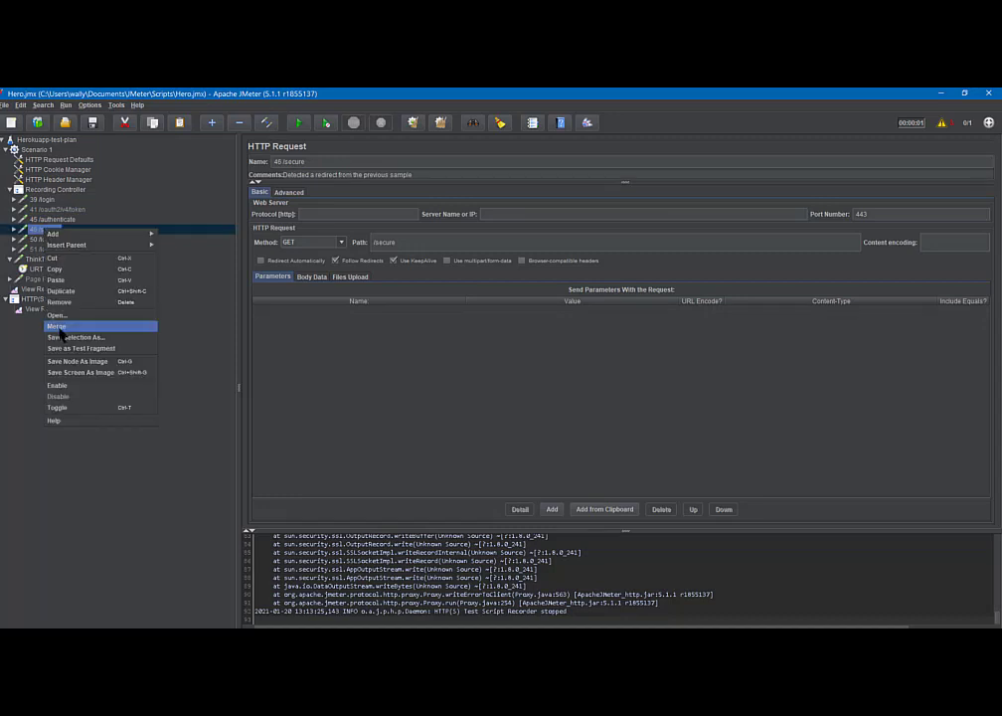
left_click(57, 385)
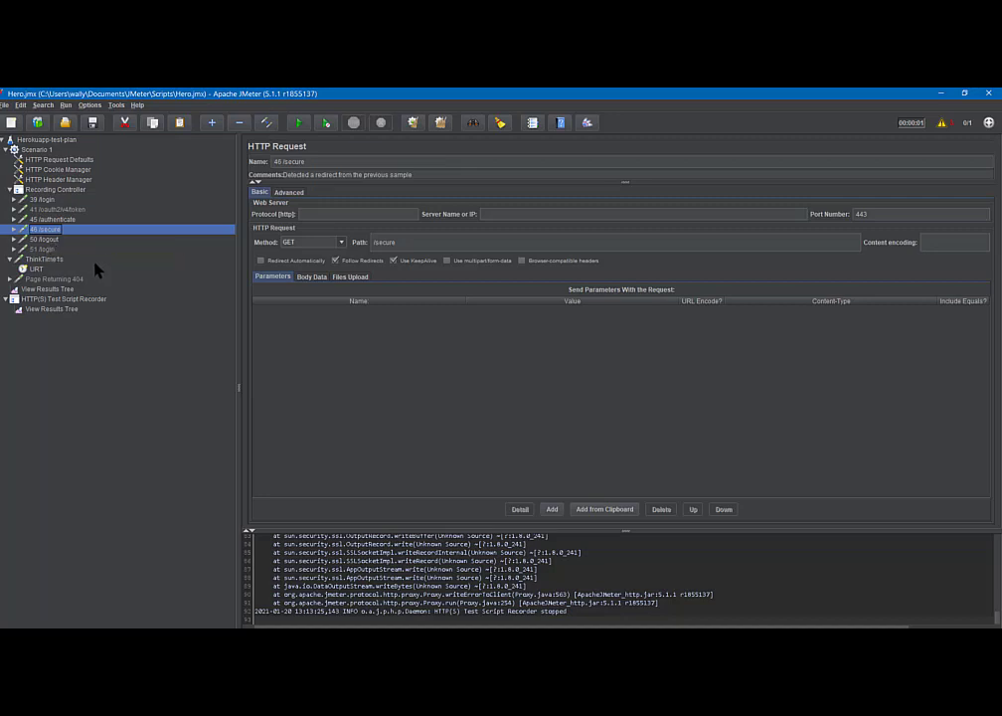
Check the 39 /login request and remove the disabled 41 /oauth2/v4/token request from the Recording Controller.
left_click(46, 202)
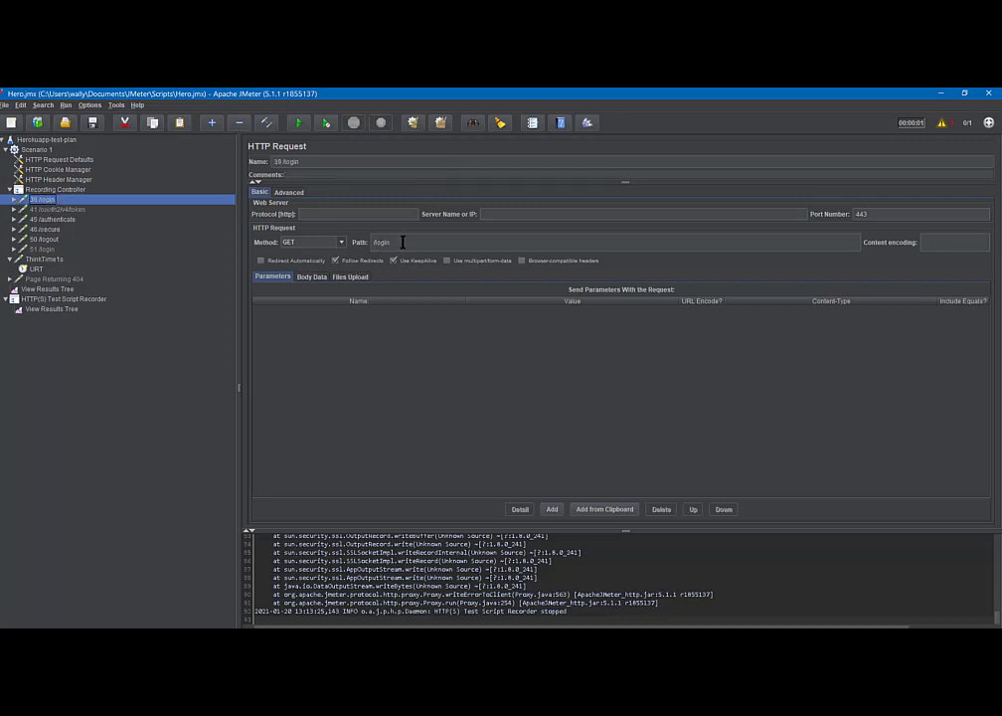
left_click(64, 210)
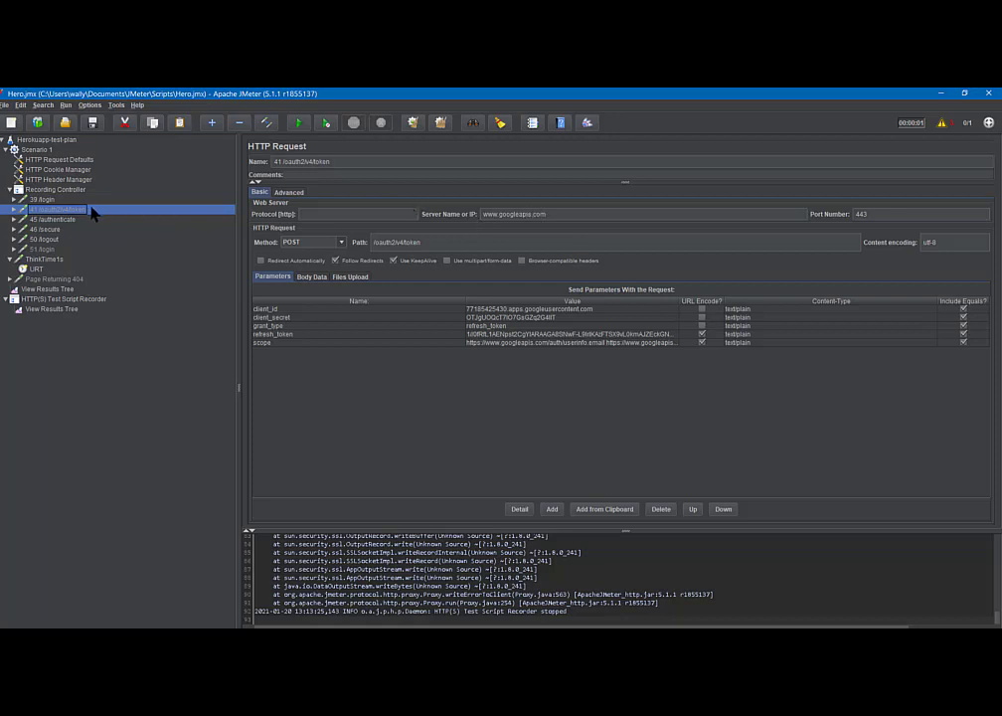
key("Delete")
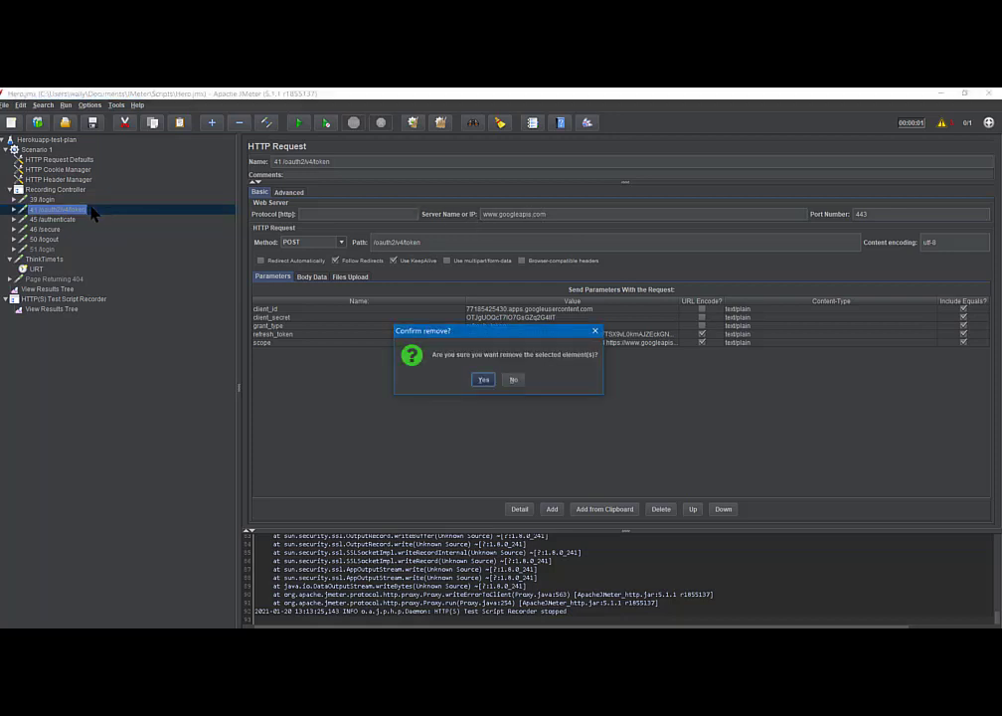
left_click(483, 380)
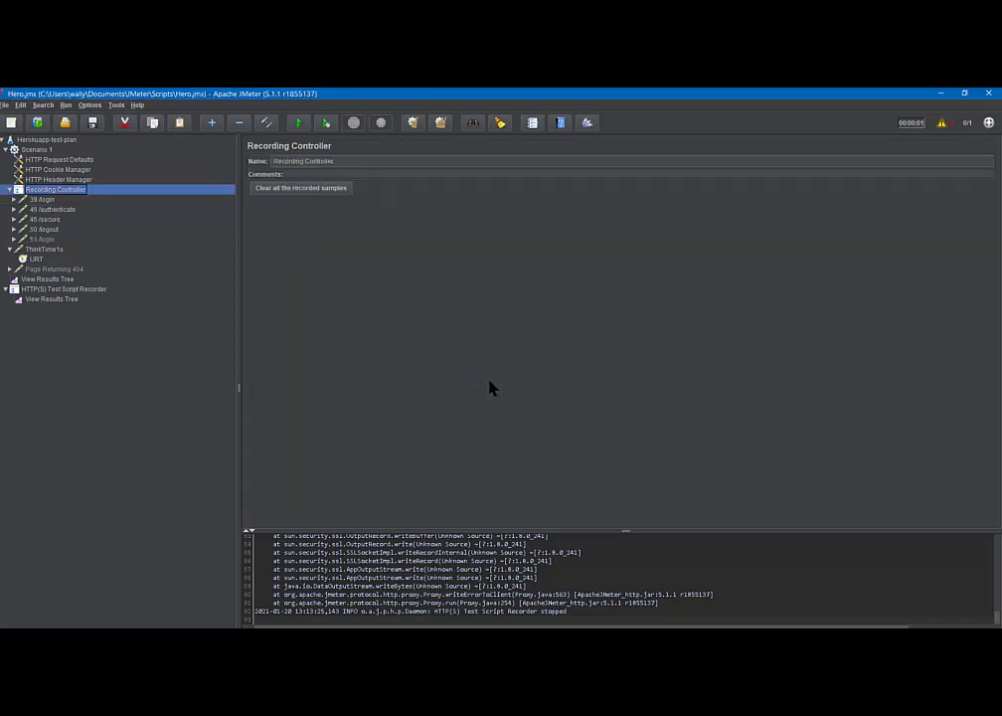
Review the settings of the remaining recorded requests from 39 /login through 51 /login.
left_click(47, 201)
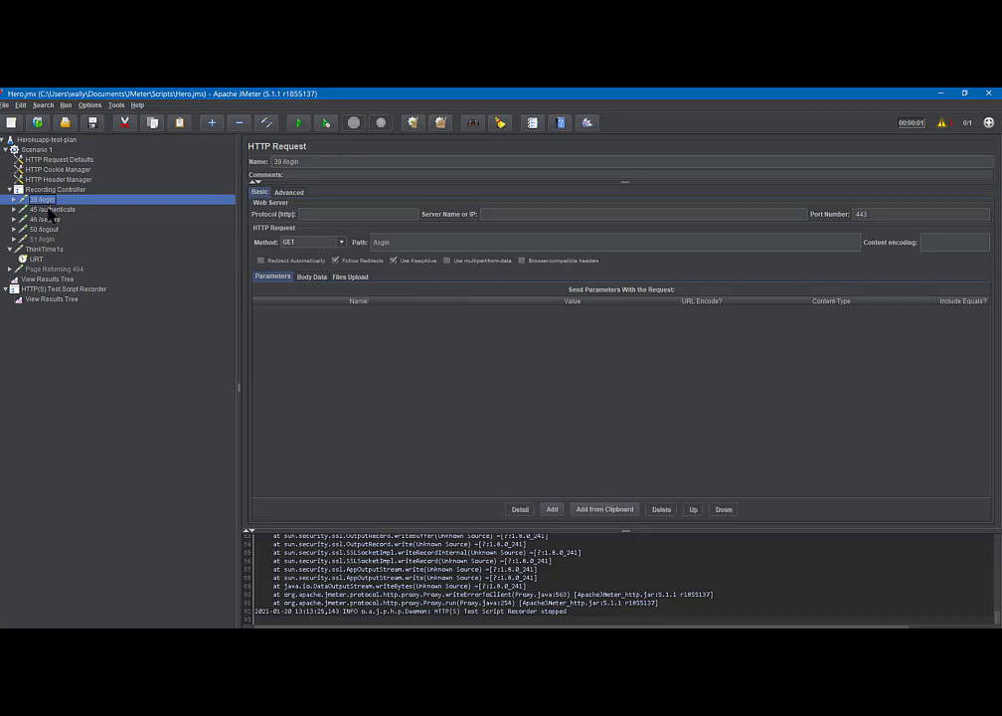
left_click(49, 211)
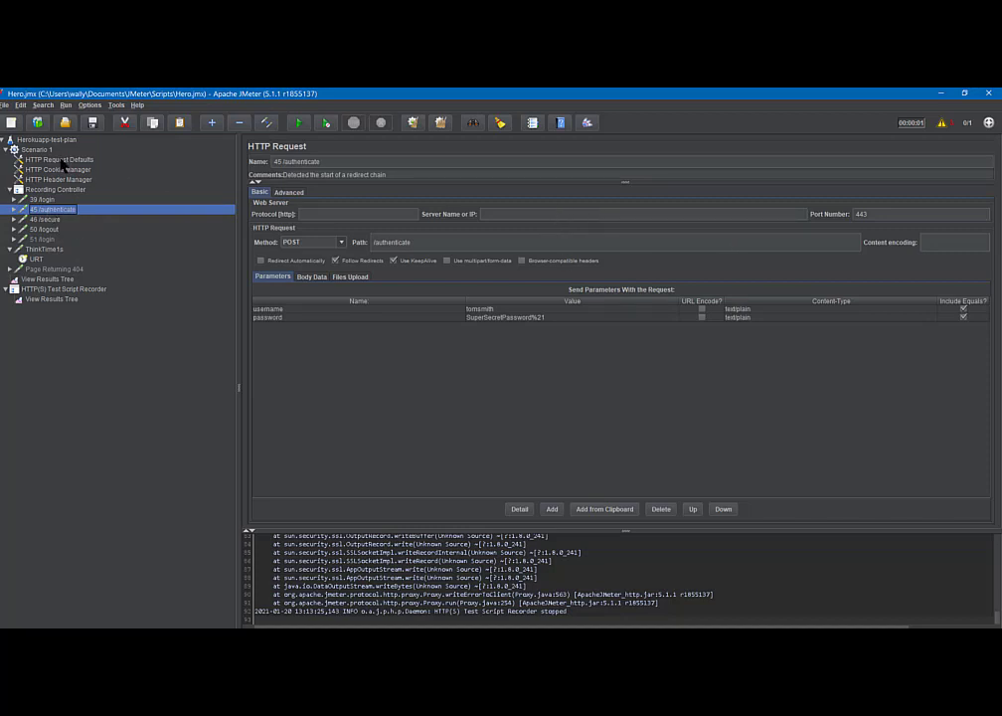
left_click(48, 220)
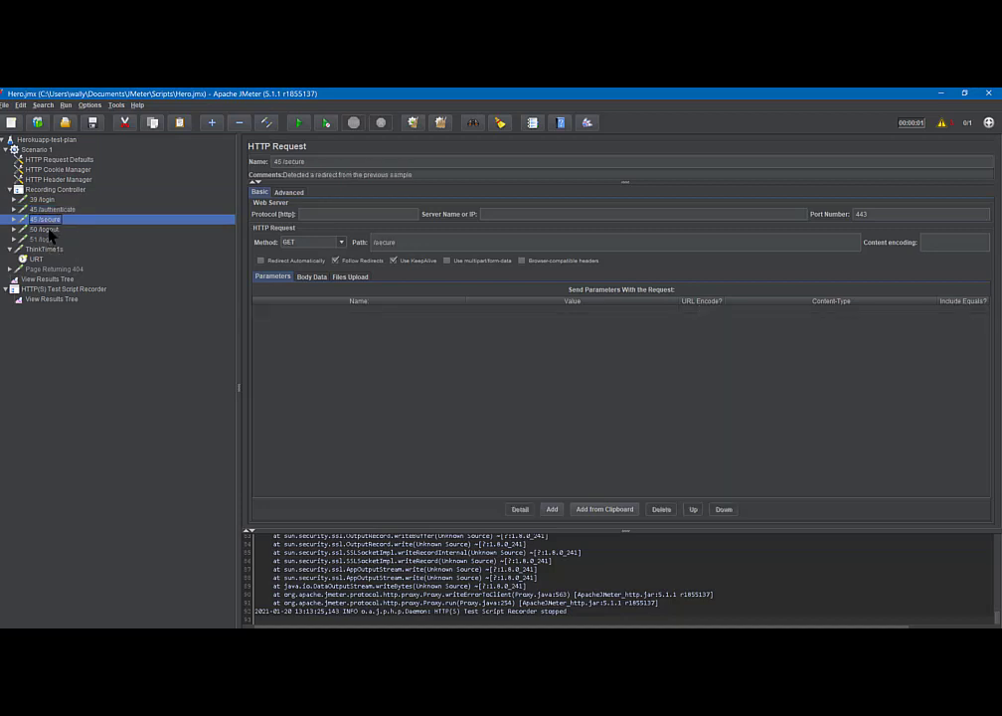
left_click(48, 230)
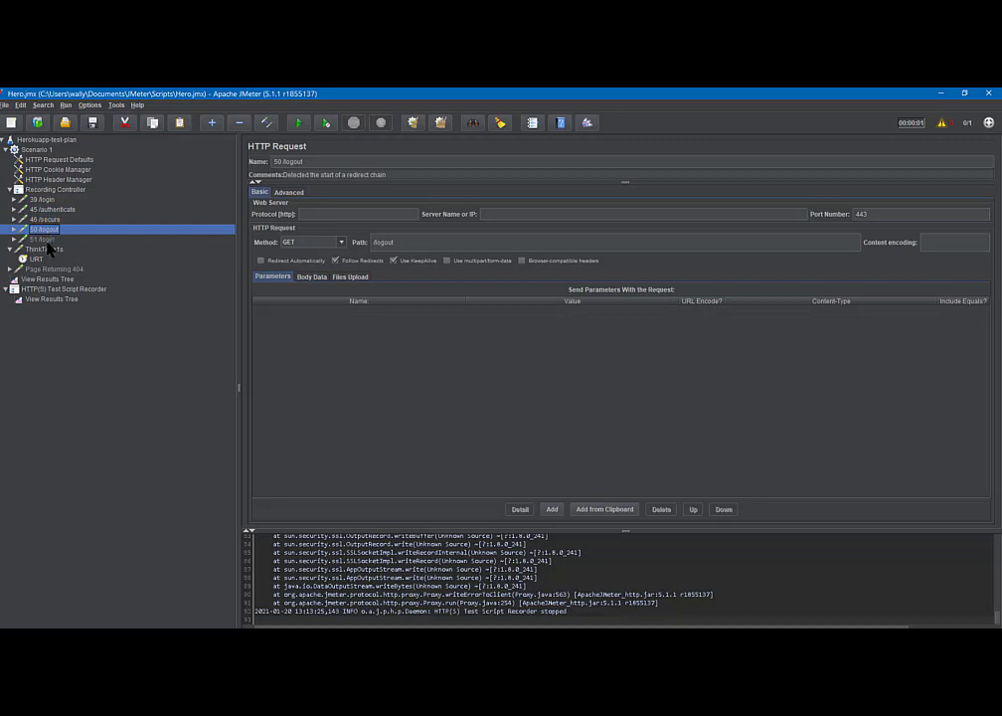
left_click(48, 241)
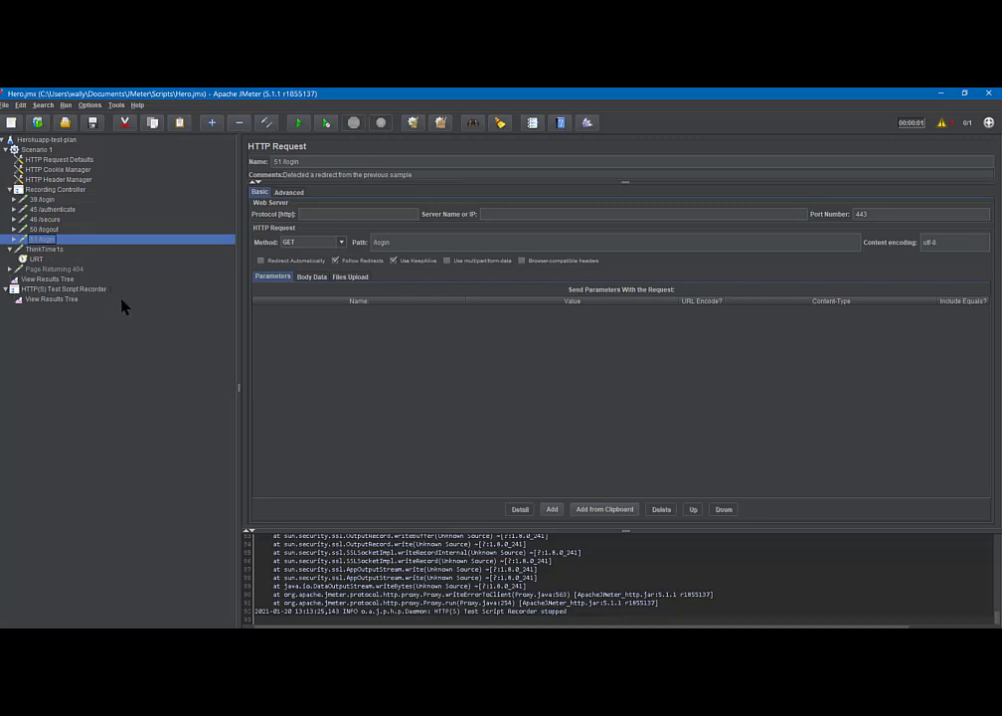
Examine the sampler results of 45 /authenticate and 46 /secure in the Test Script Recorder's View Results Tree.
left_click(50, 281)
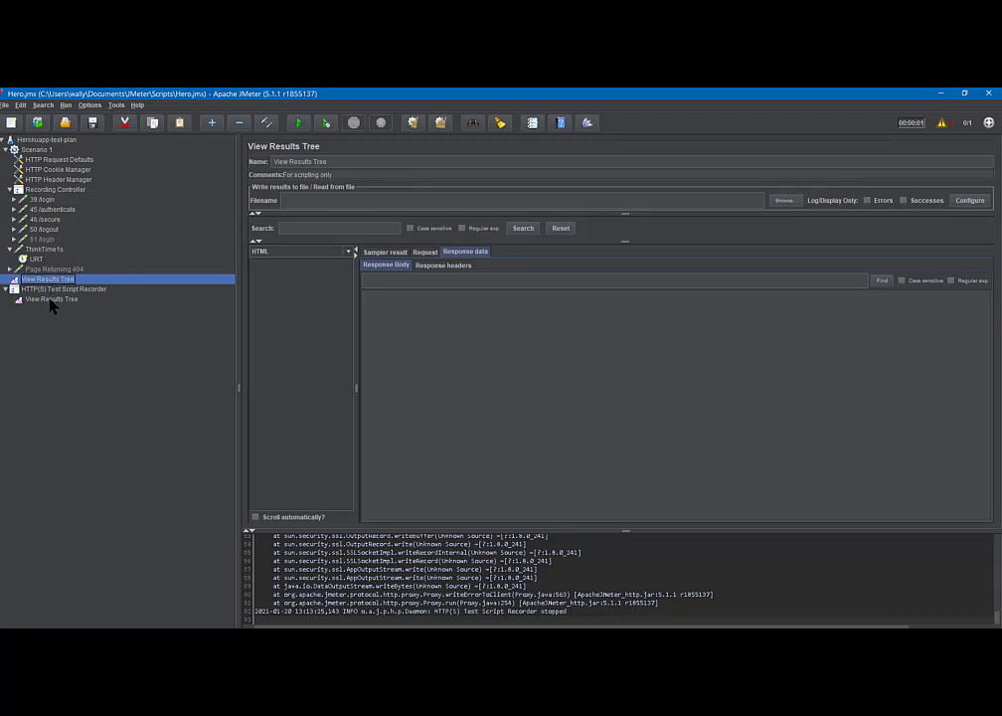
left_click(52, 299)
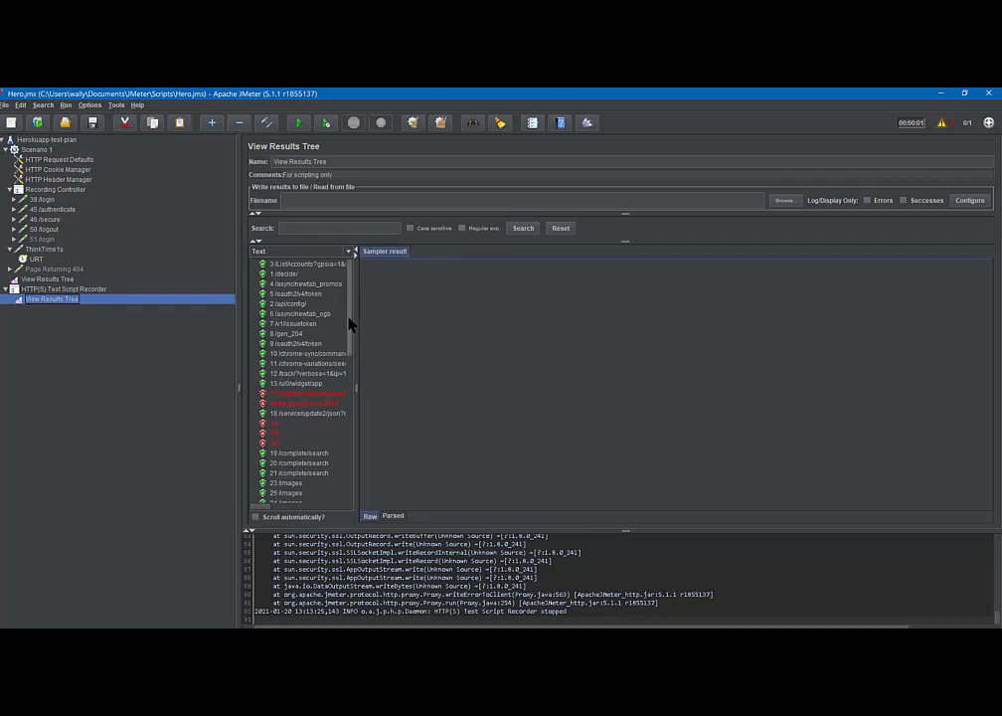
left_click_drag(350, 323, 353, 486)
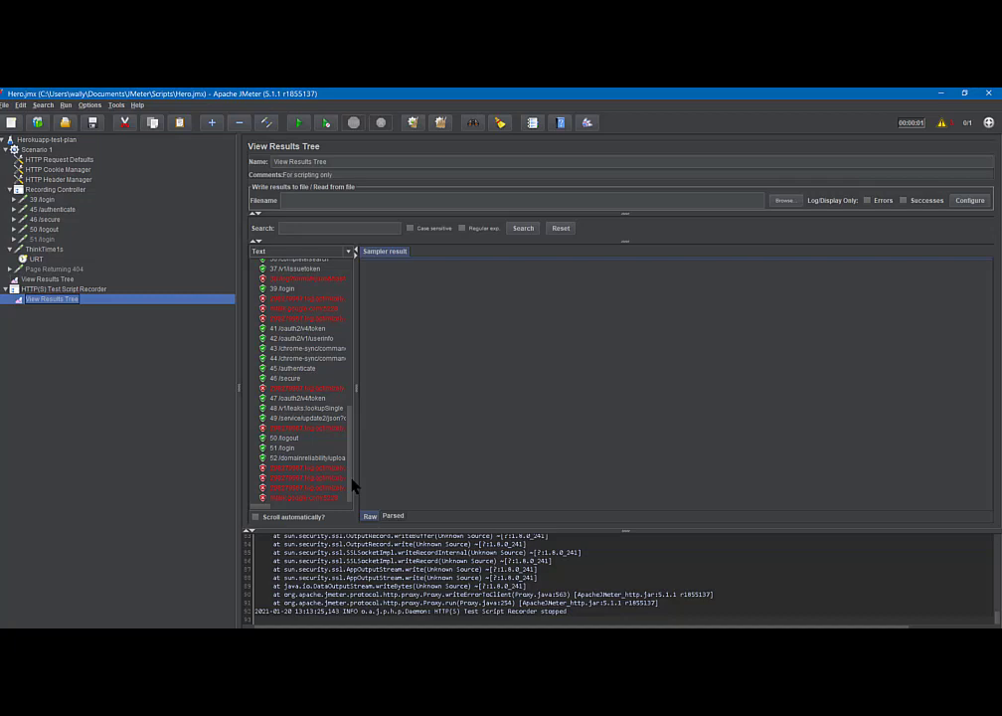
left_click(294, 369)
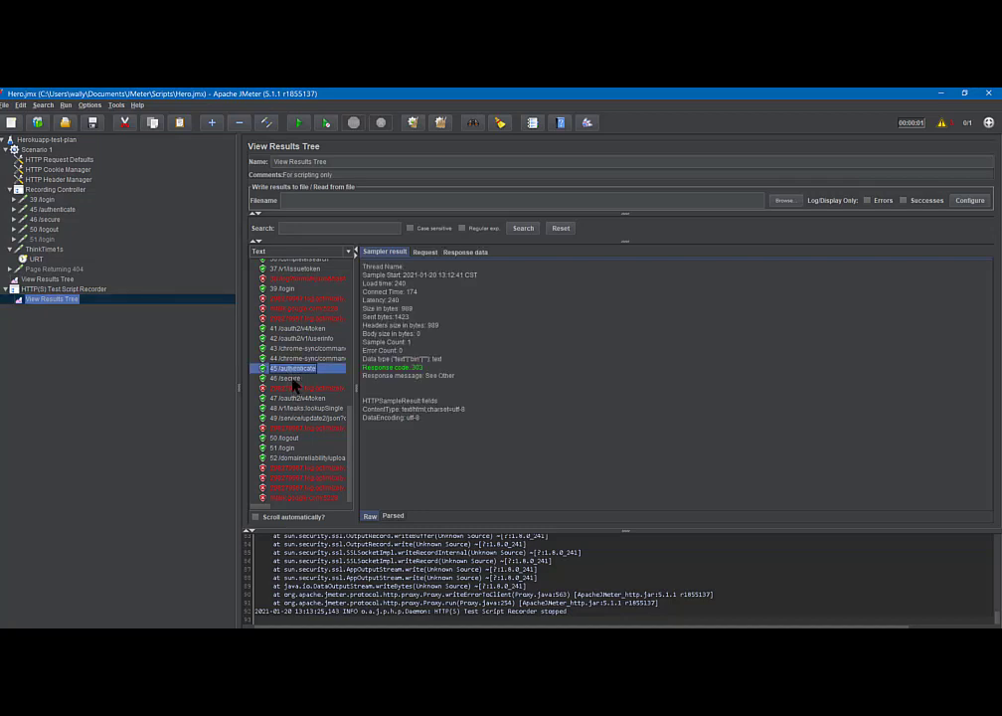
left_click(292, 379)
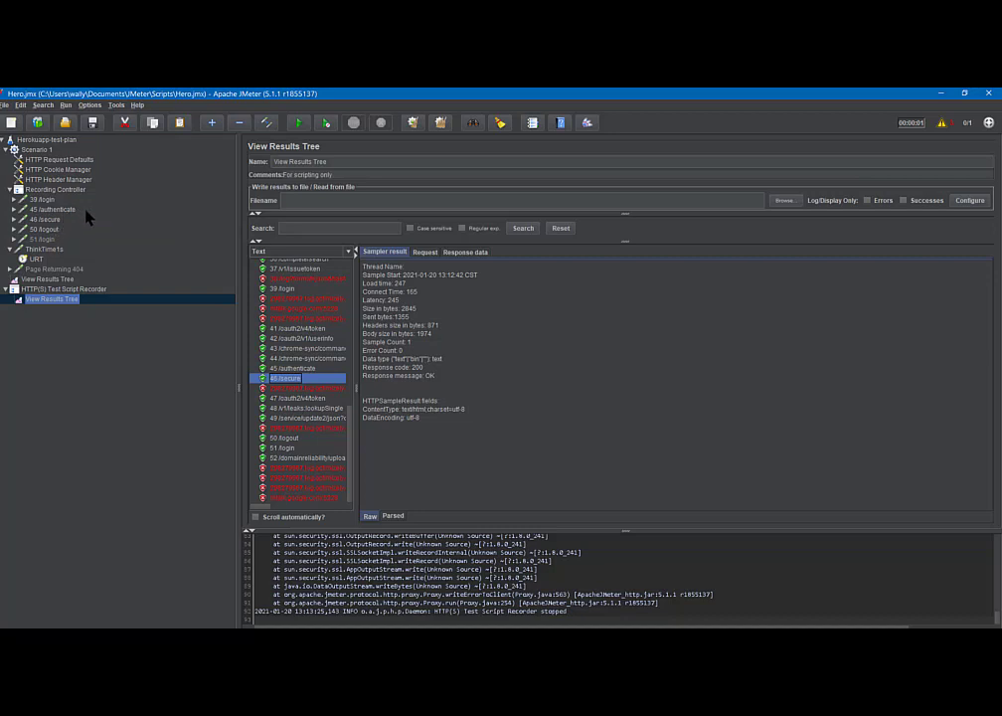
Clear all results and the log, and check the listeners of both the scenario and the Test Script Recorder.
left_click(47, 281)
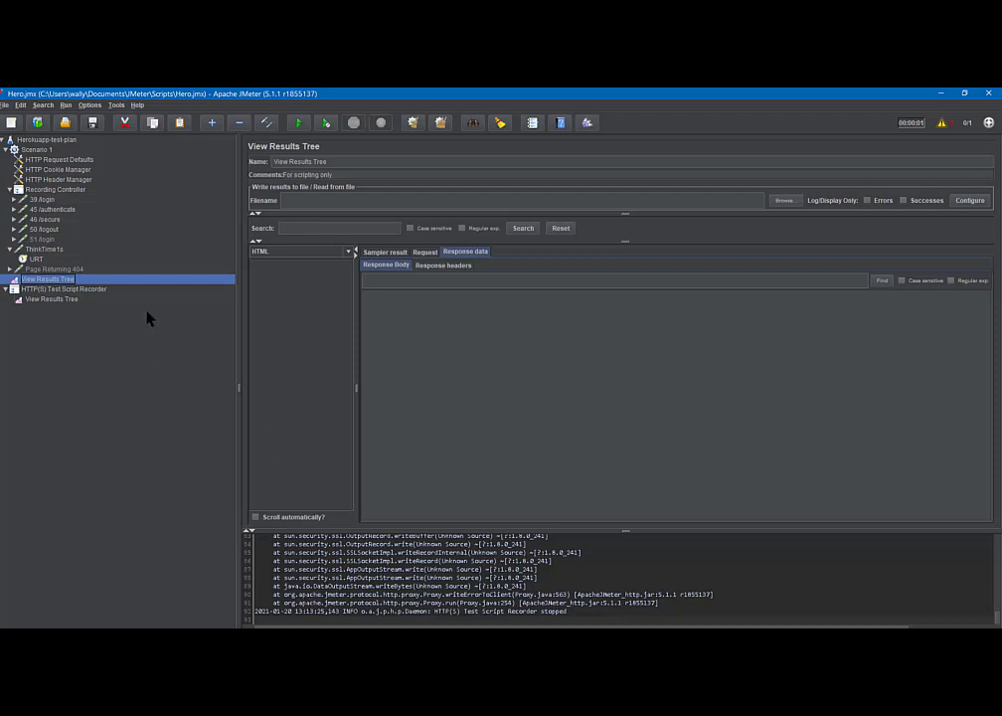
left_click(442, 125)
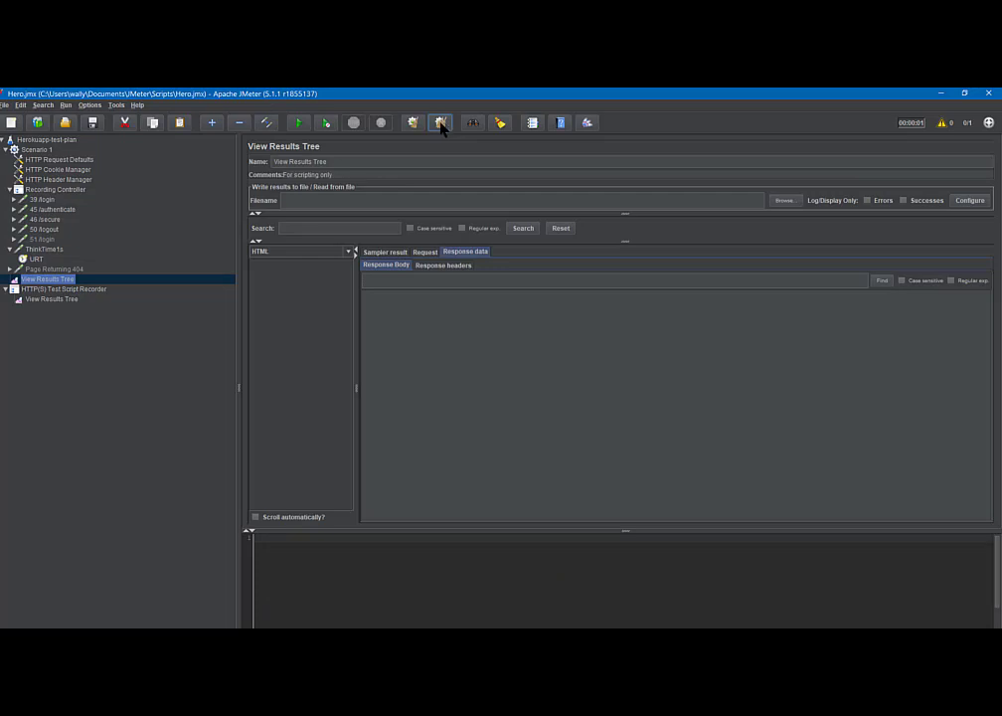
left_click(55, 300)
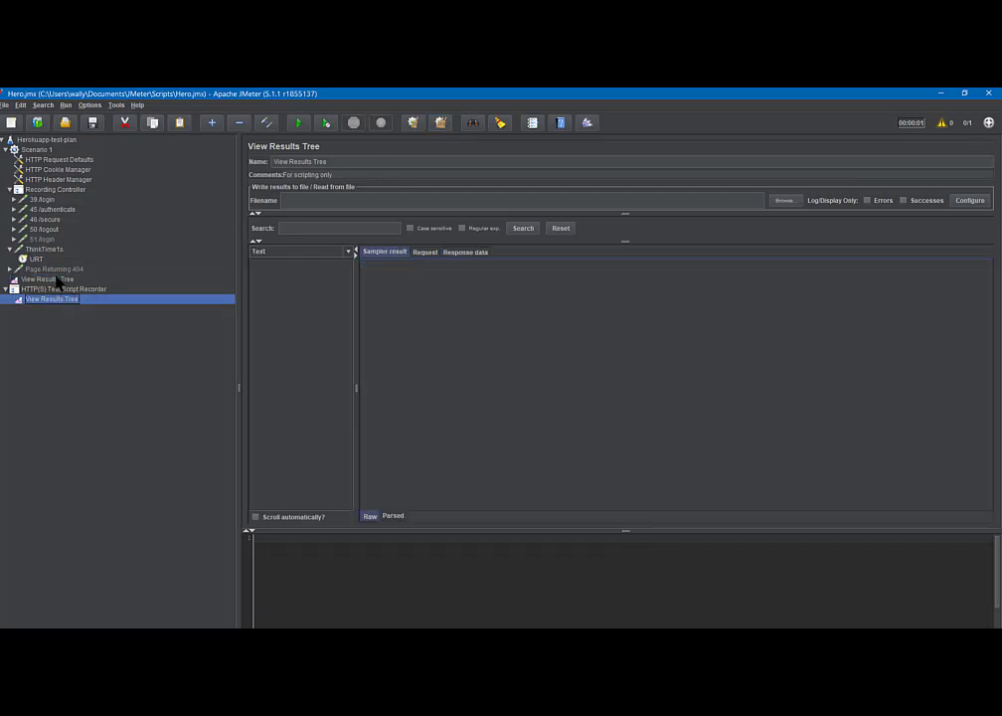
left_click(58, 281)
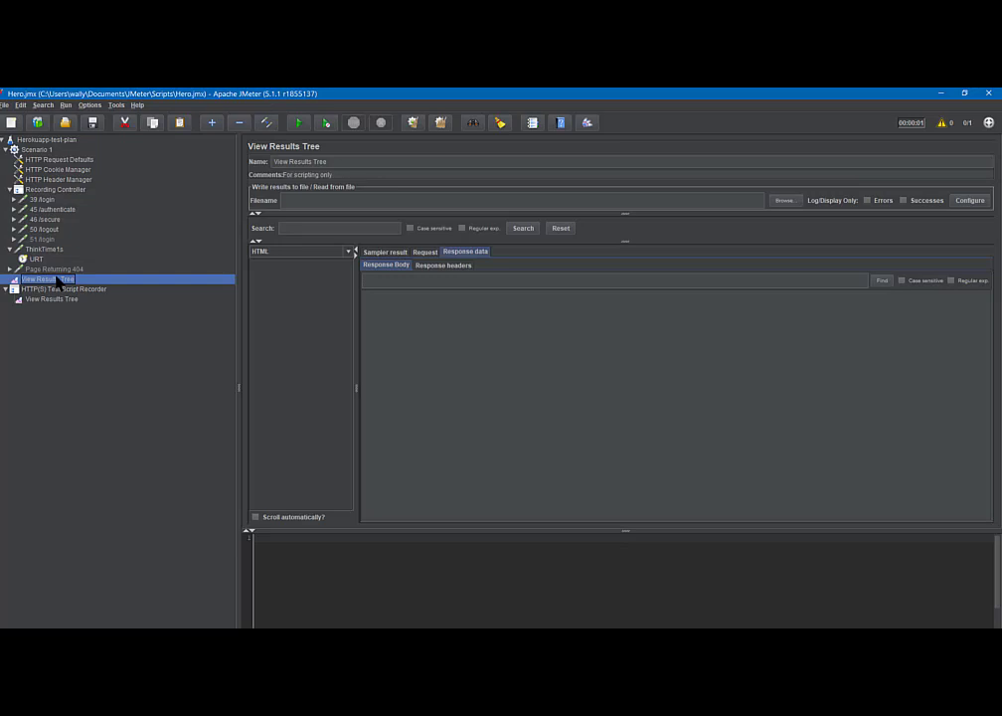
Change the Recording Controller into a Simple Controller and expand it to list its requests.
left_click(50, 189)
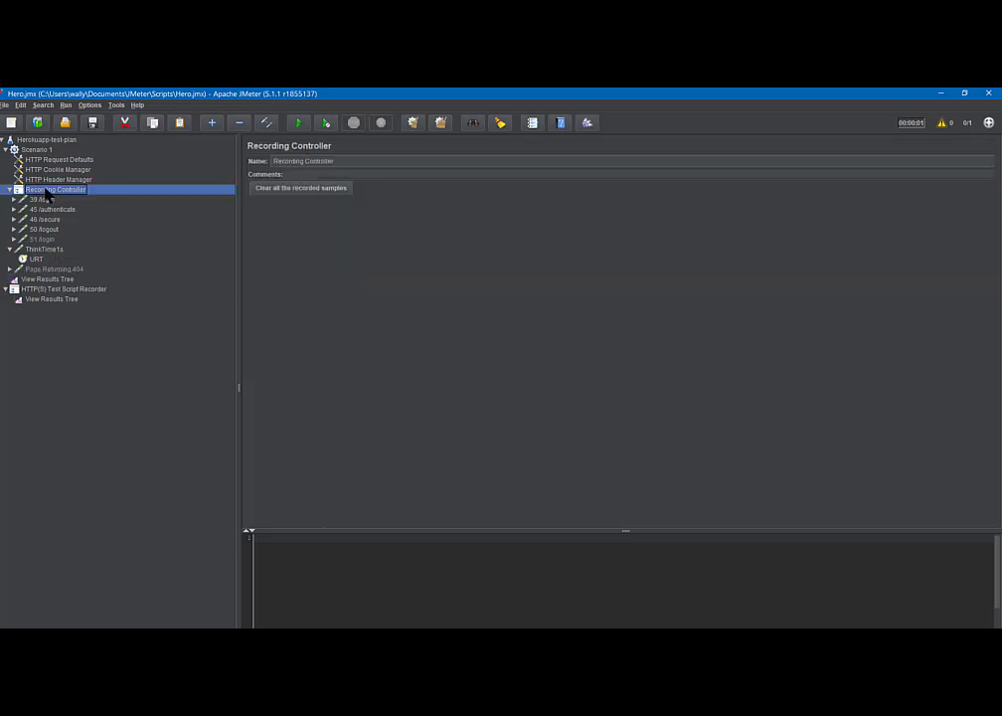
right_click(47, 191)
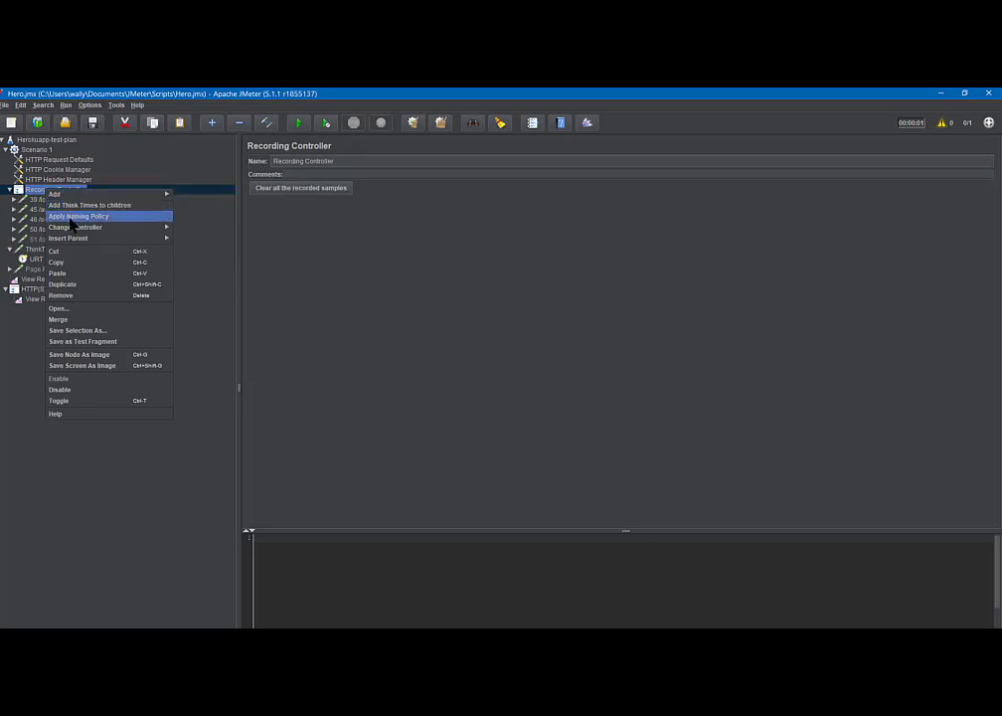
mouse_move(72, 229)
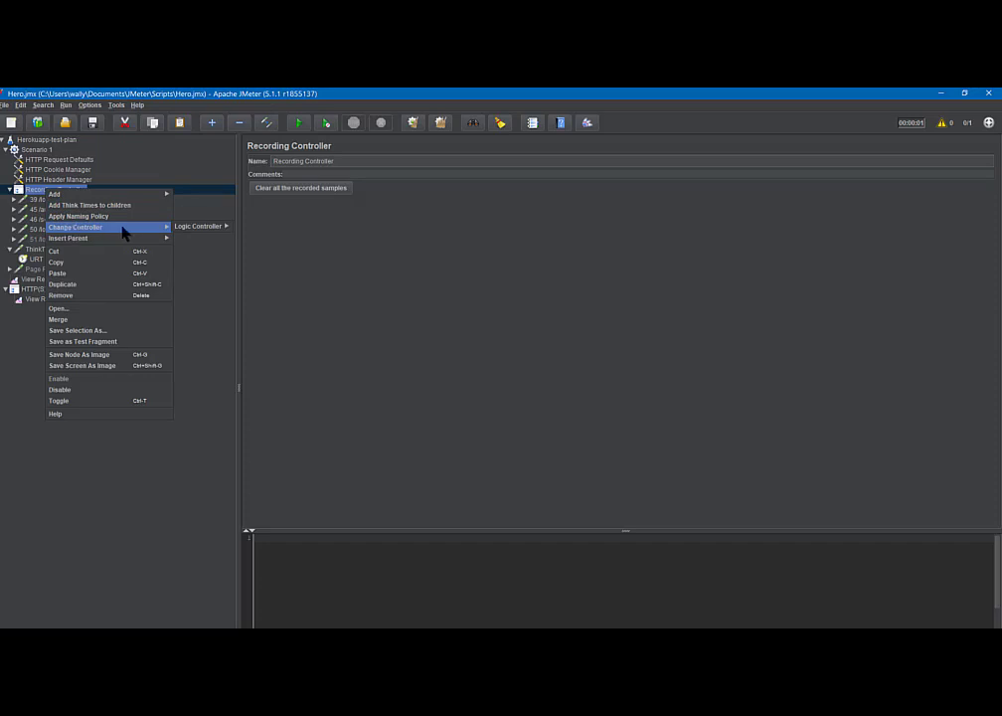
mouse_move(197, 229)
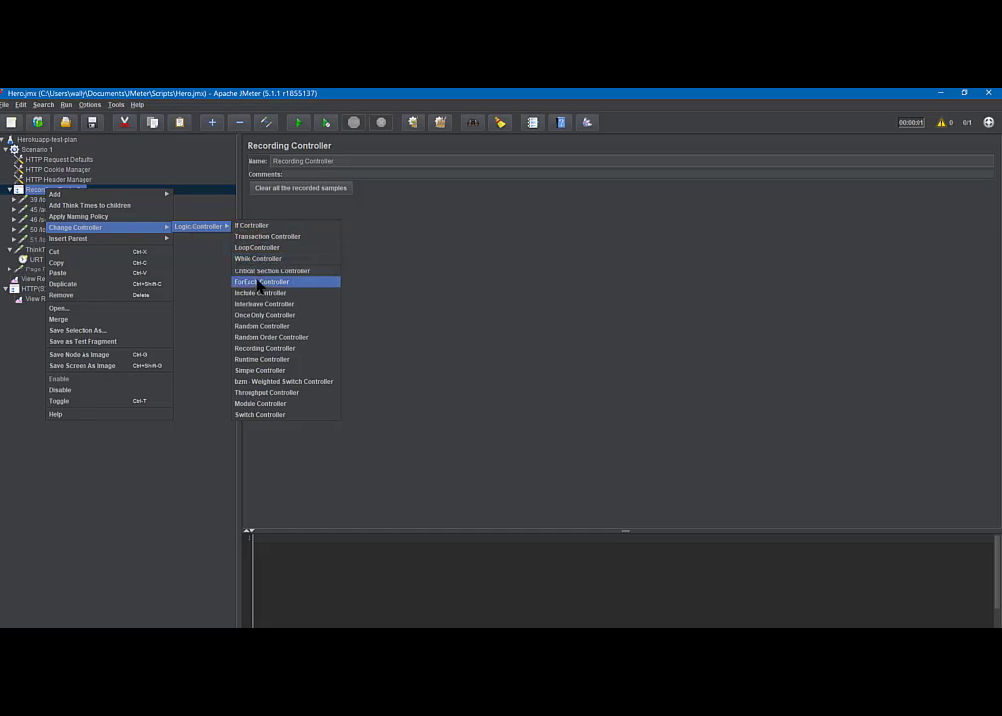
left_click(262, 371)
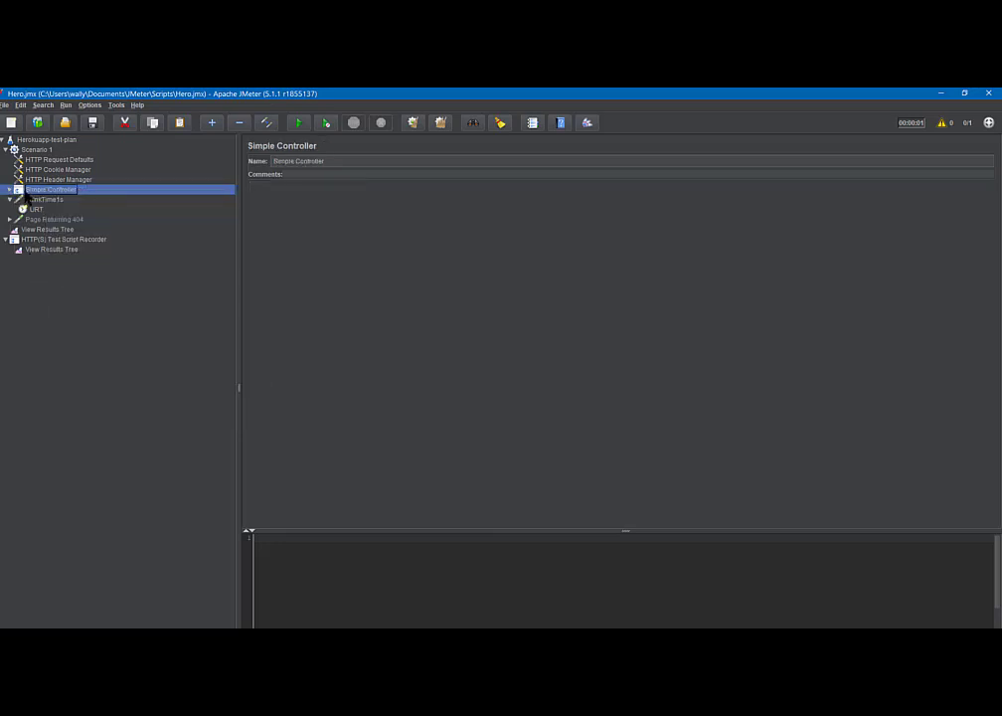
left_click(9, 190)
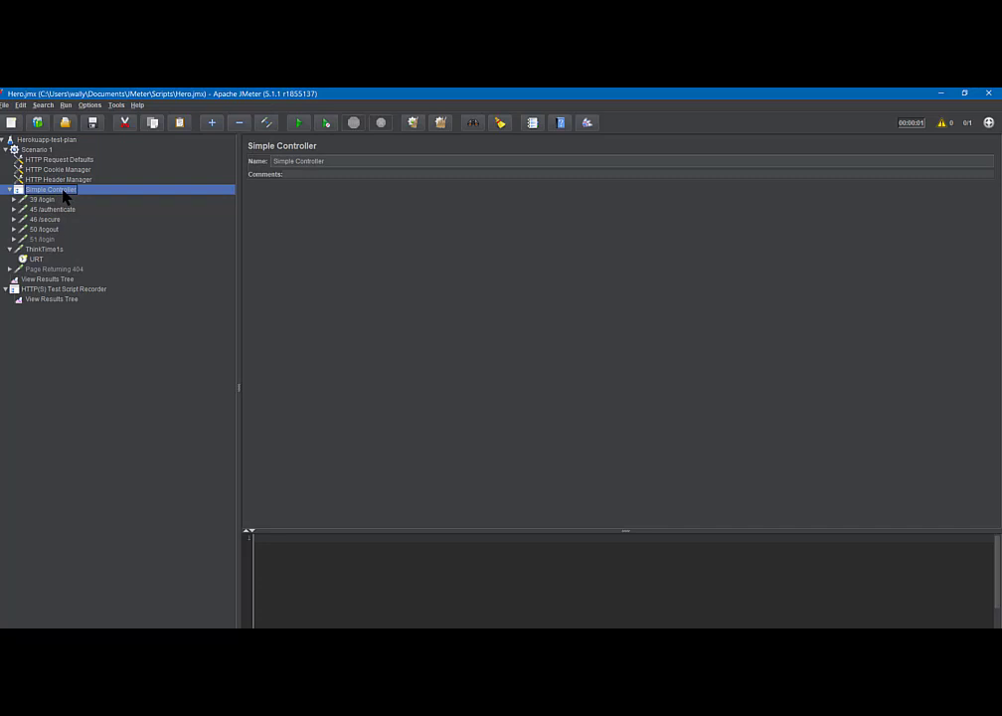
Inspect the headers stored under the 39 /login request and expand the entire test plan tree.
left_click(14, 200)
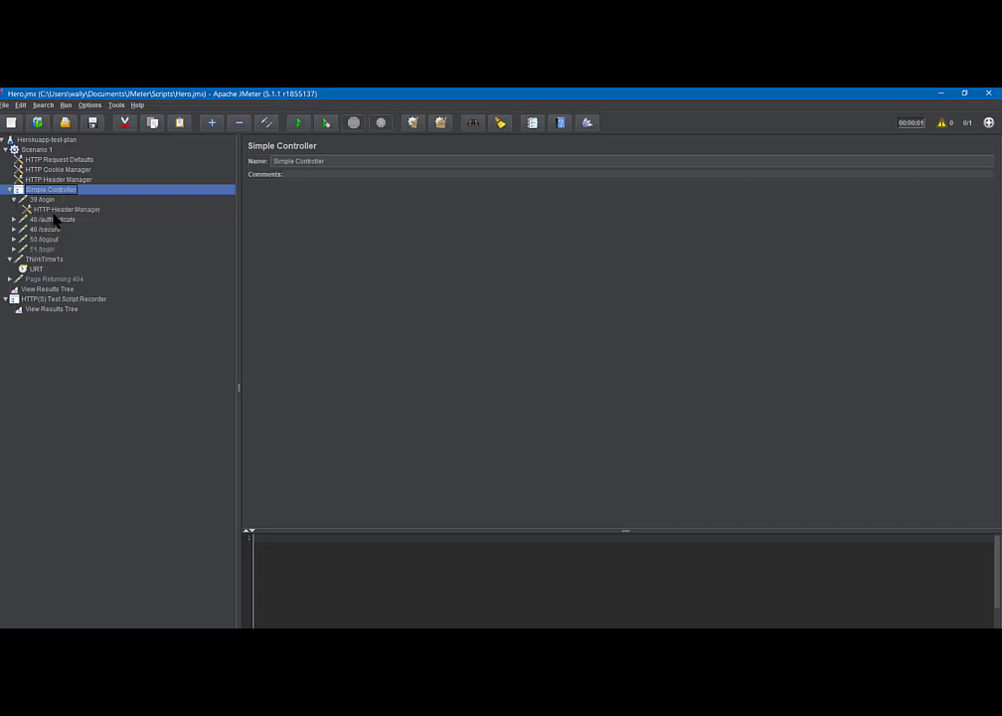
left_click(86, 216)
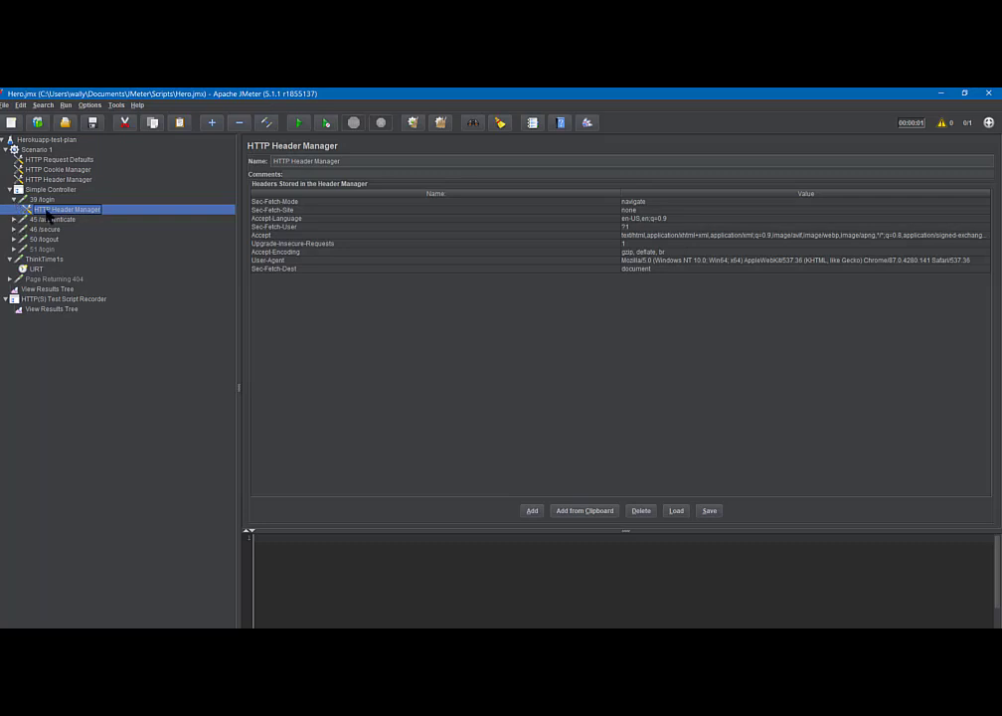
left_click(212, 123)
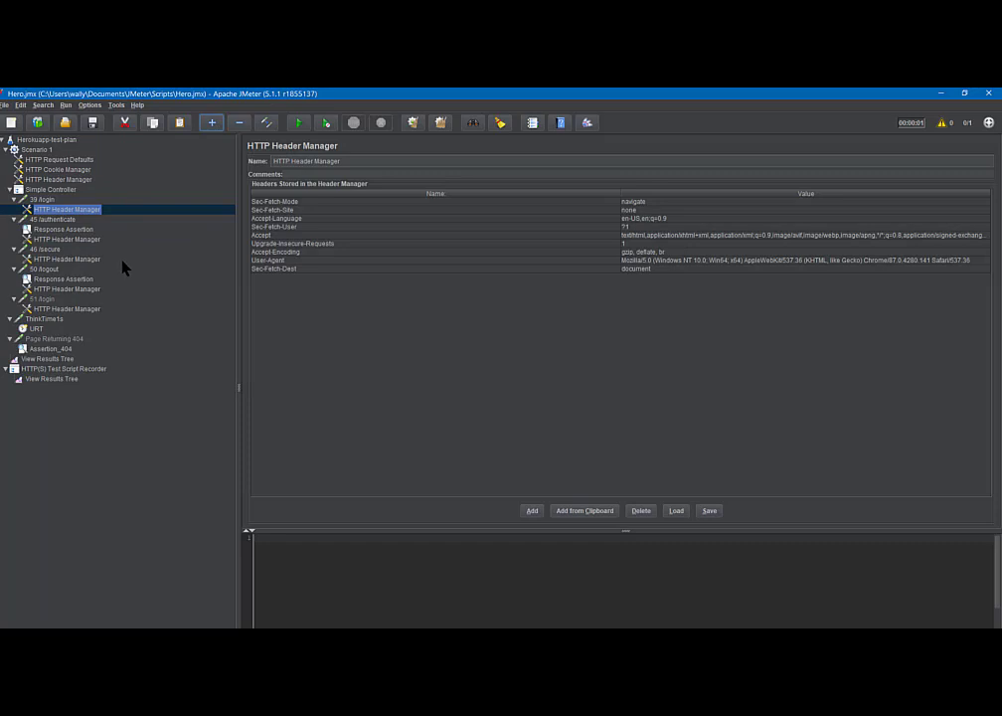
Set the Response Assertion under 45 /authenticate to test the Response Code for the pattern 200.
left_click(59, 230)
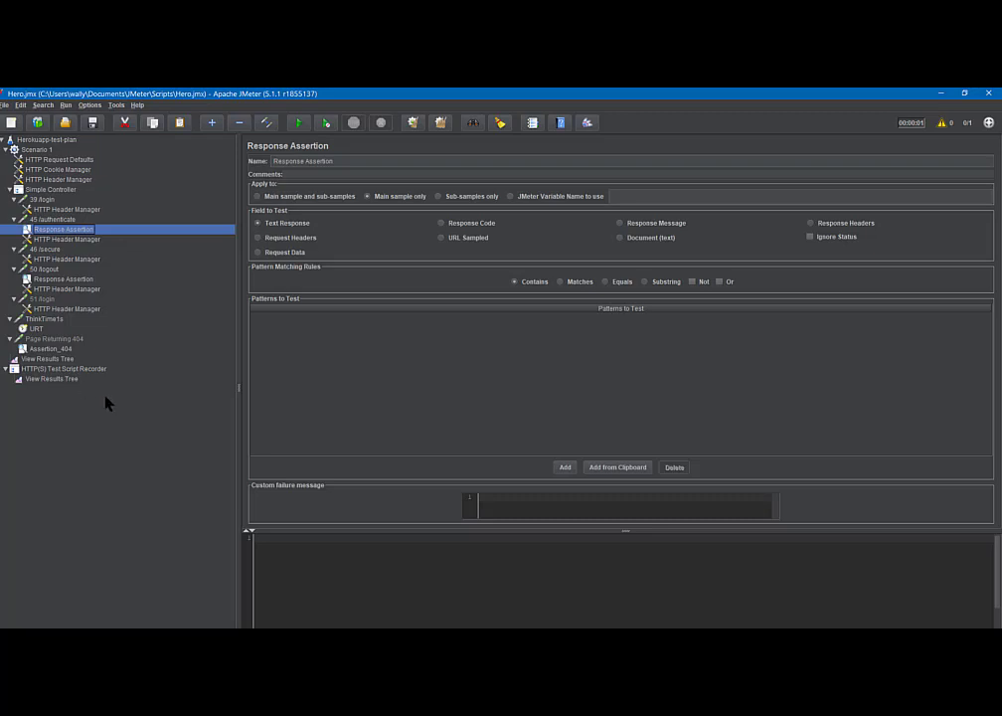
left_click(443, 224)
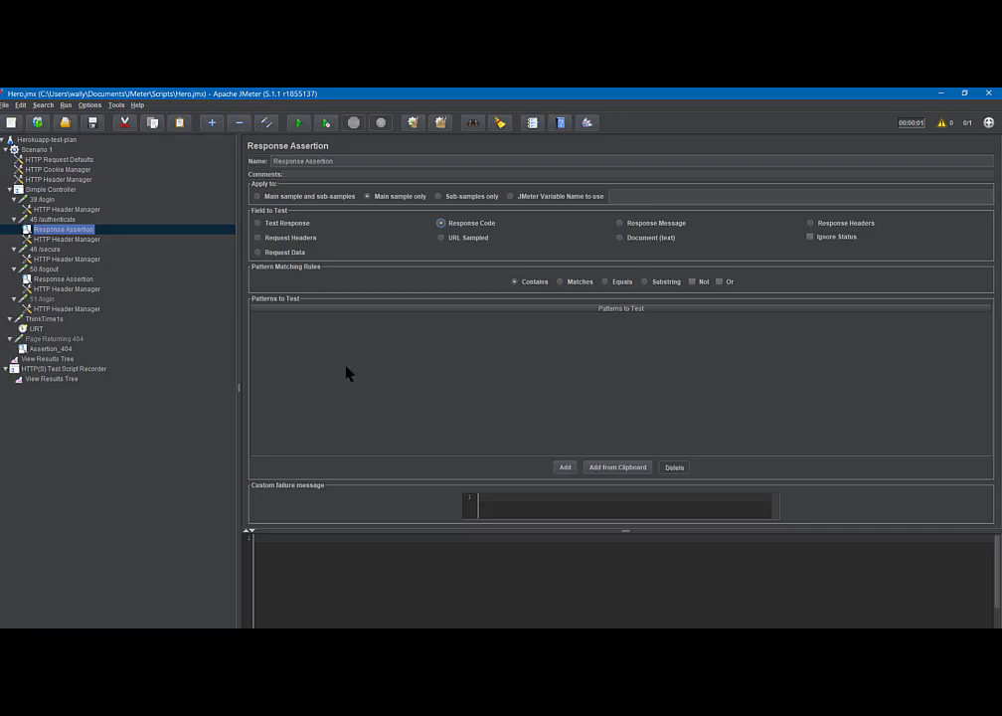
left_click(565, 468)
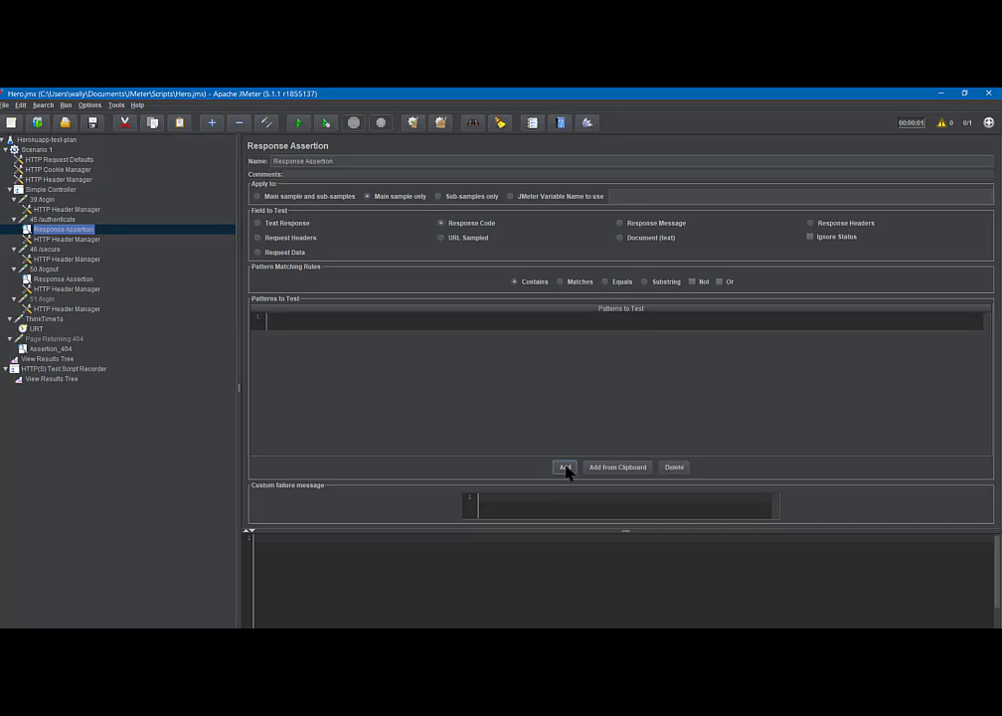
left_click(280, 322)
double_click(281, 320)
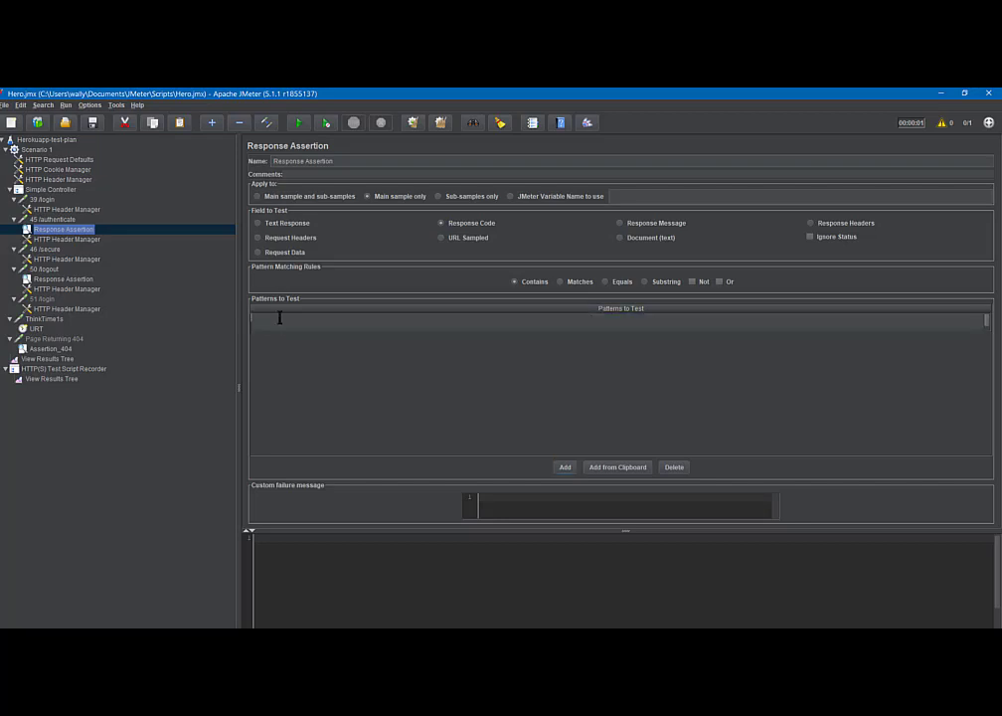
type("200")
Set the Response Assertion under 50 /logout to test the Response Code for the pattern 200, and collapse the test plan tree.
left_click(59, 279)
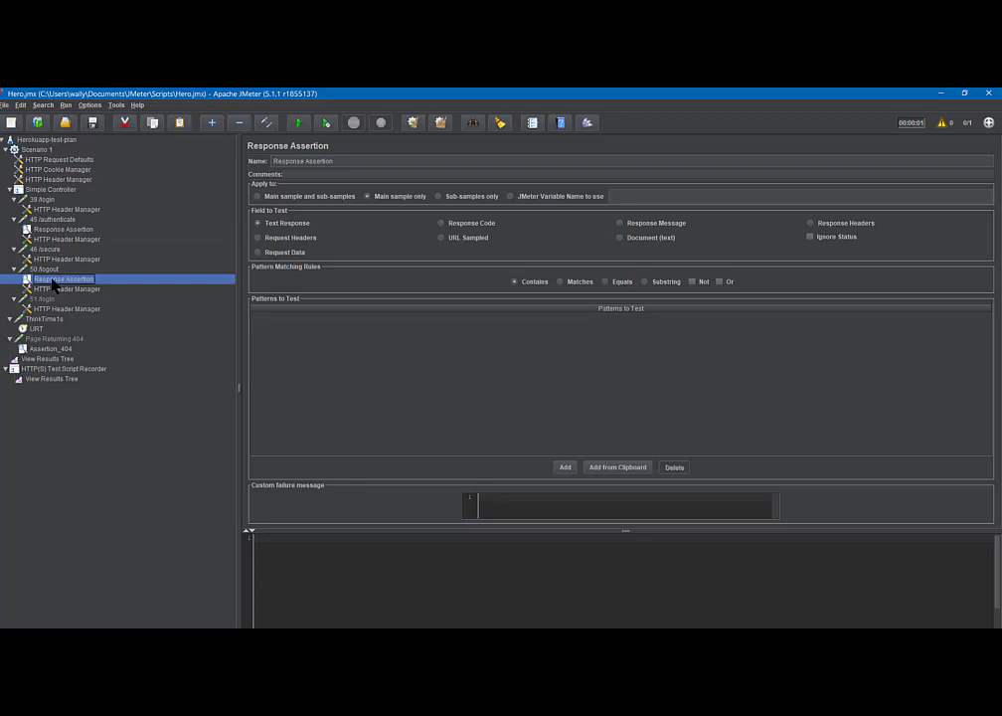
left_click(443, 225)
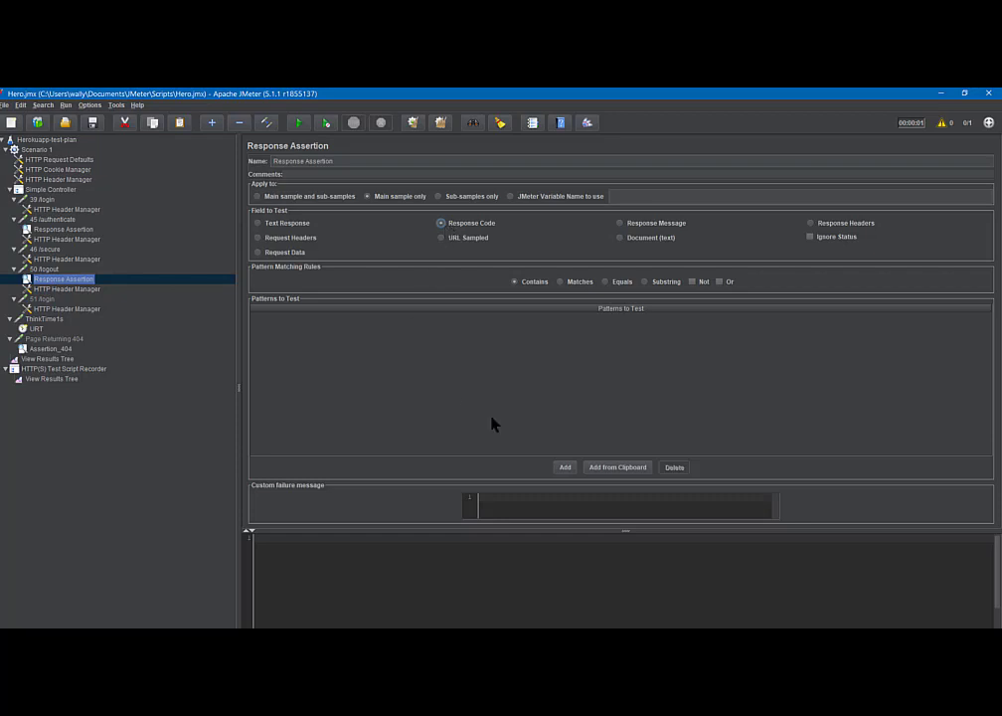
left_click(563, 467)
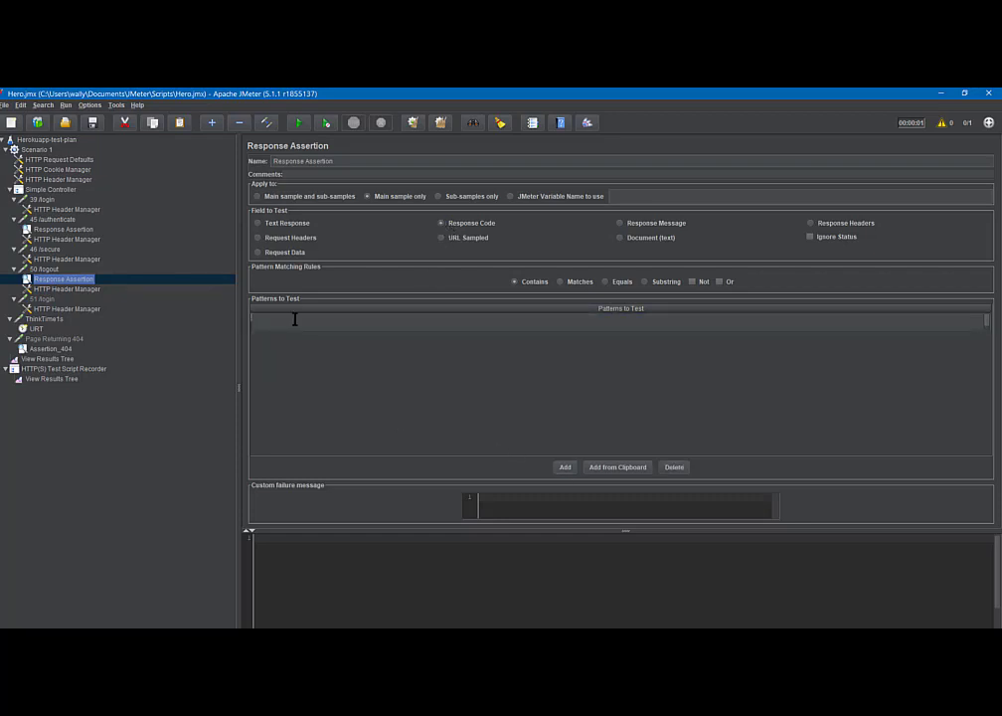
type("200")
left_click(240, 124)
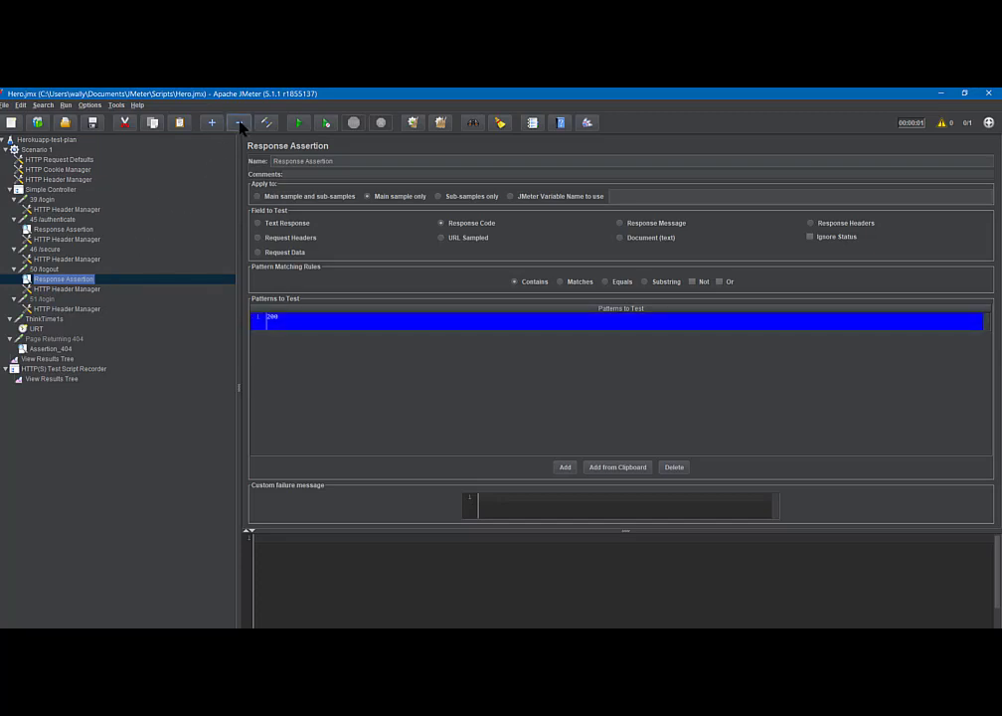
Run the Scenario 1 test plan with View Results Tree open, and expand the Simple Controller and the 50 /logout result.
left_click(4, 140)
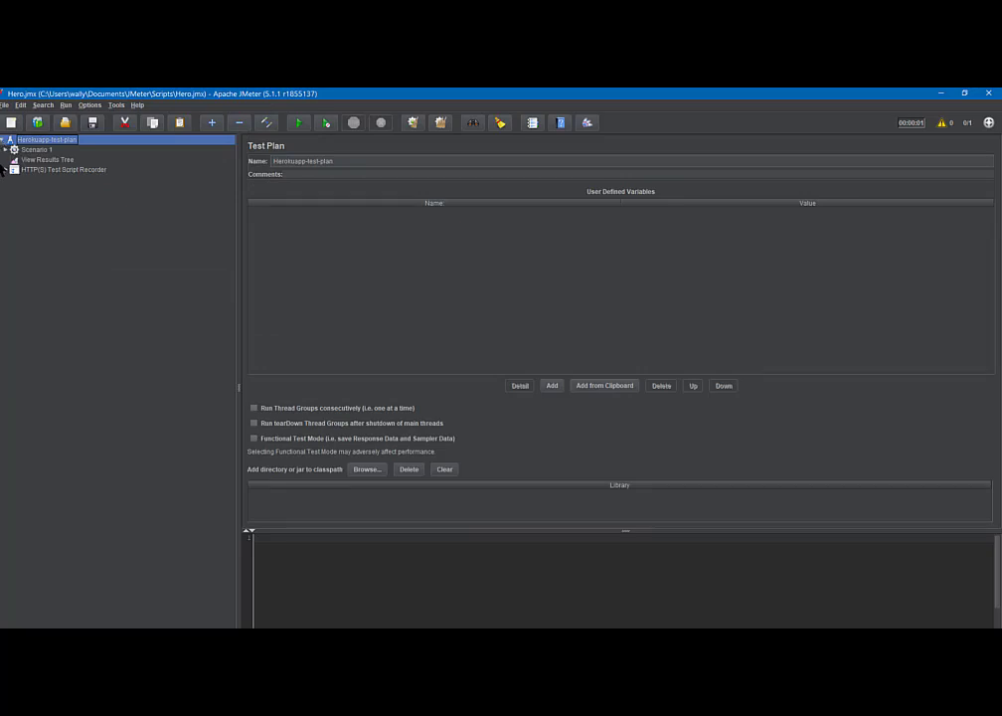
left_click(6, 149)
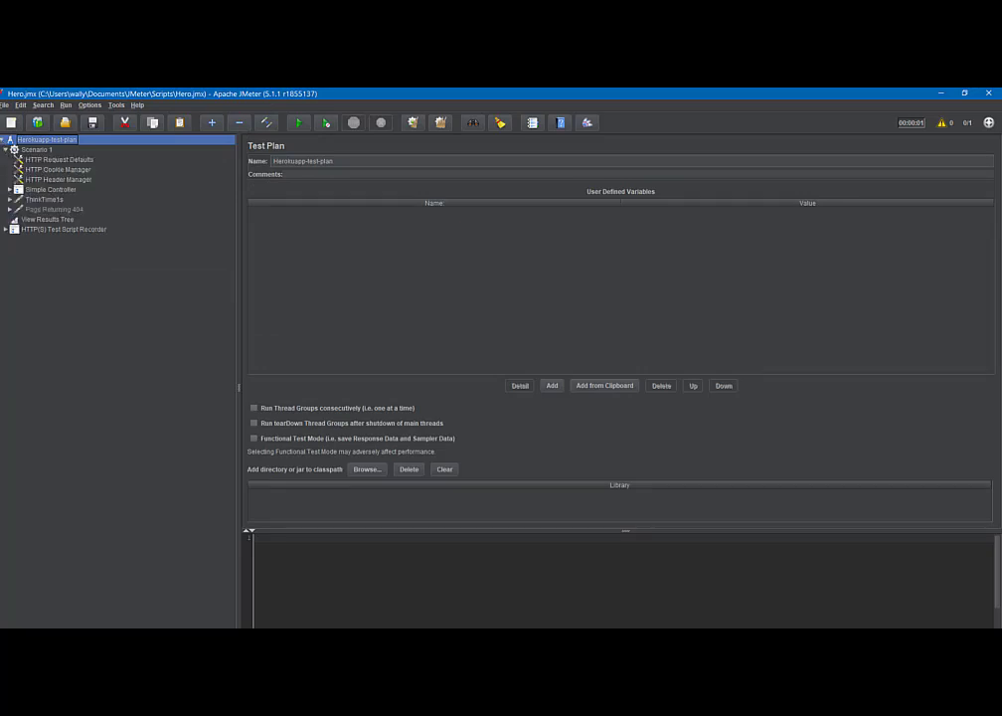
left_click(57, 190)
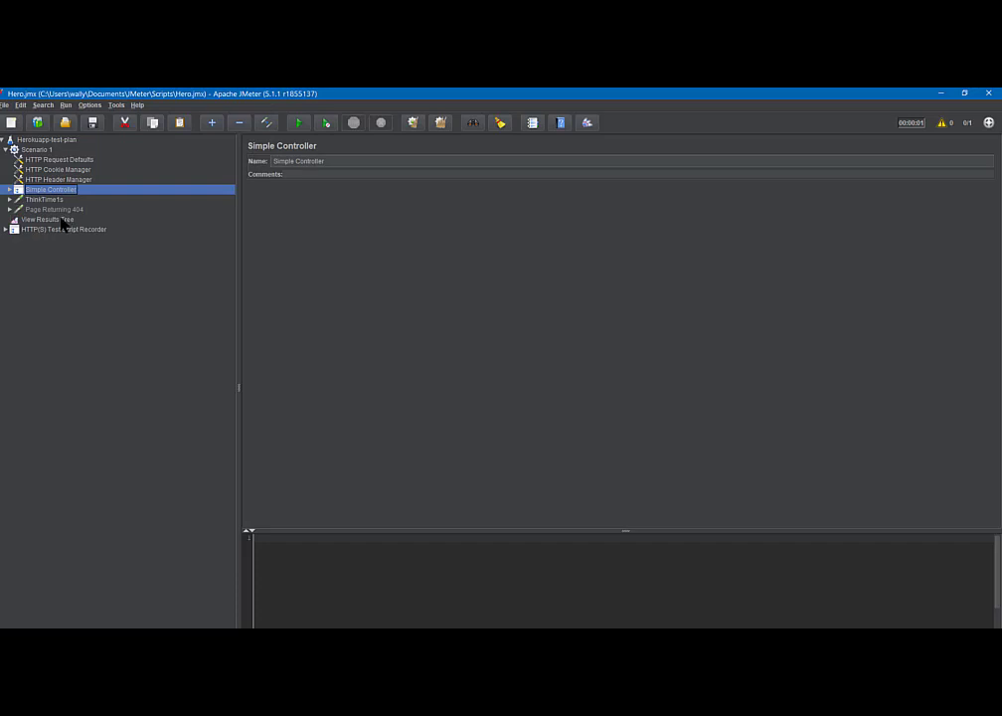
left_click(63, 221)
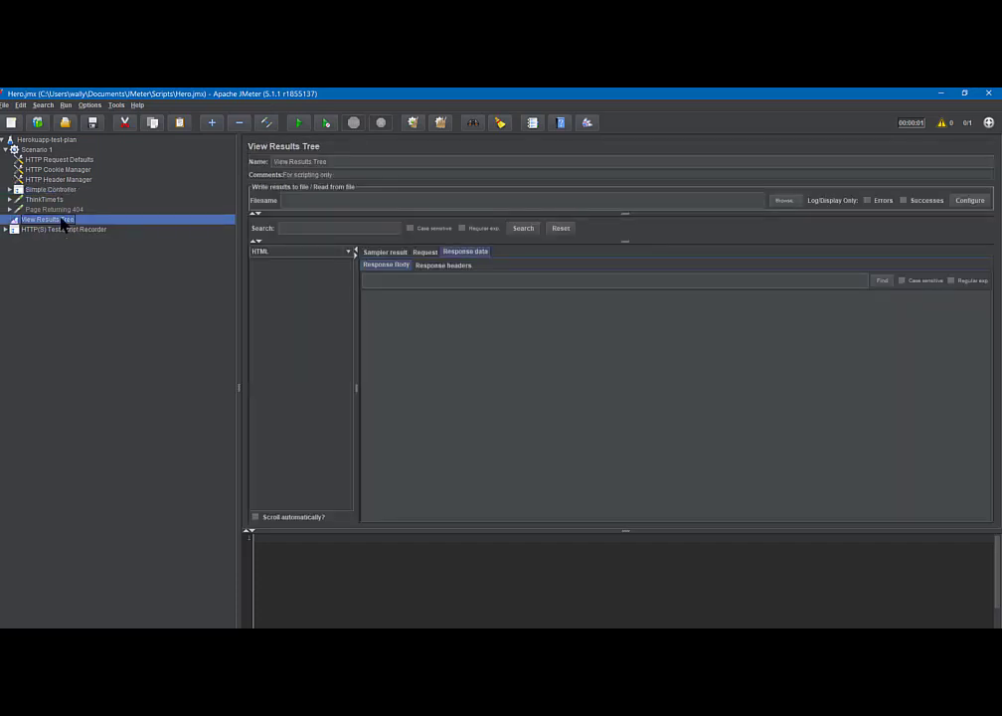
left_click(299, 123)
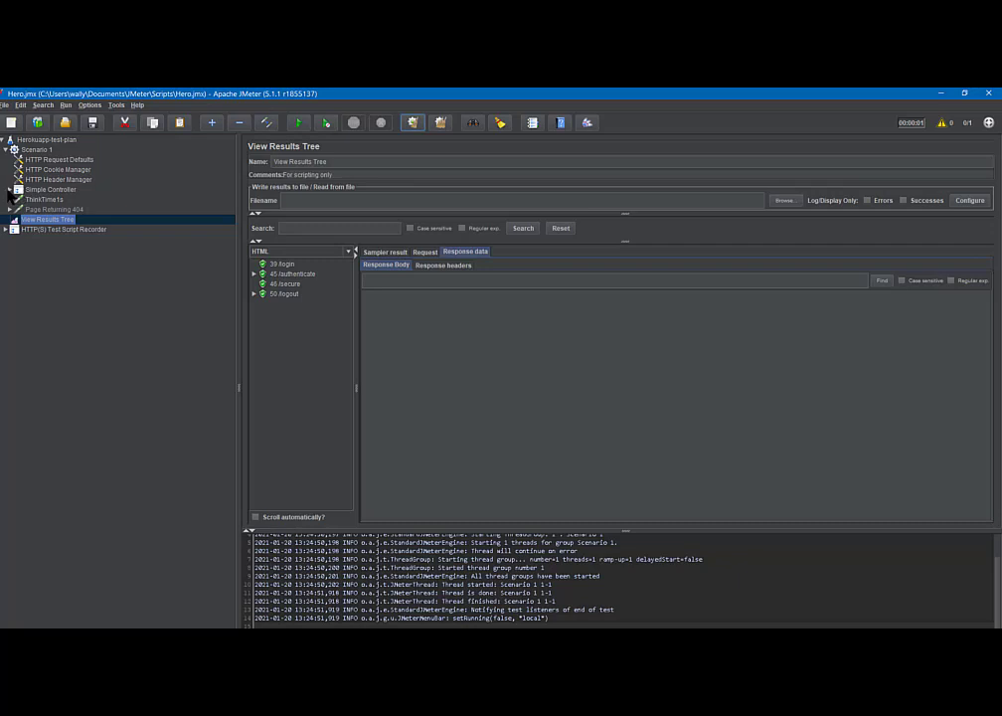
left_click(9, 189)
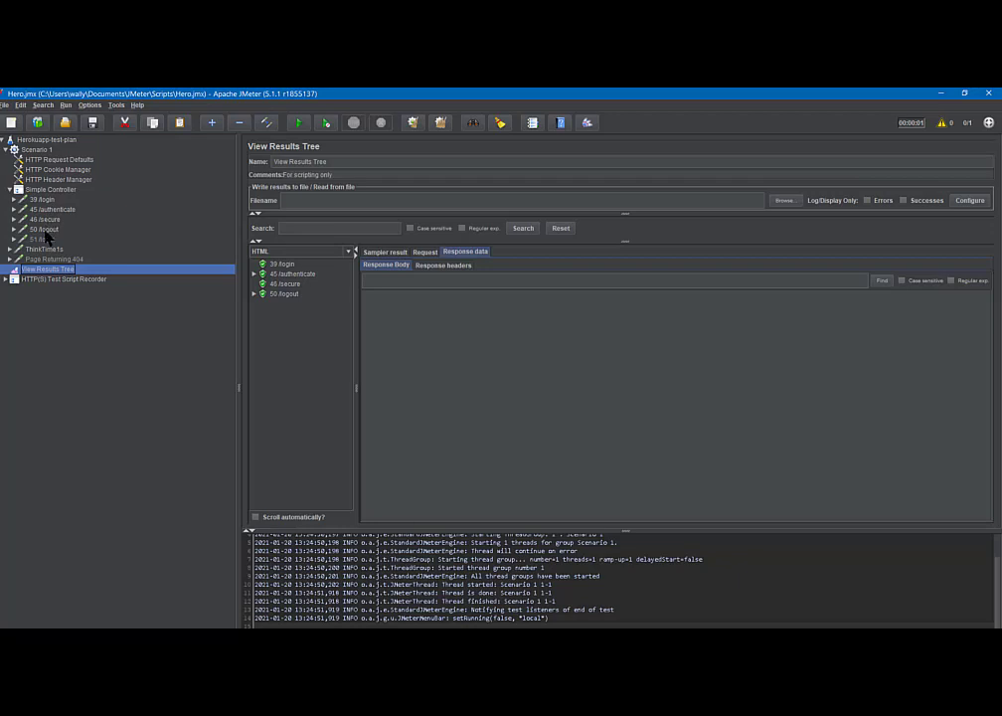
left_click(255, 294)
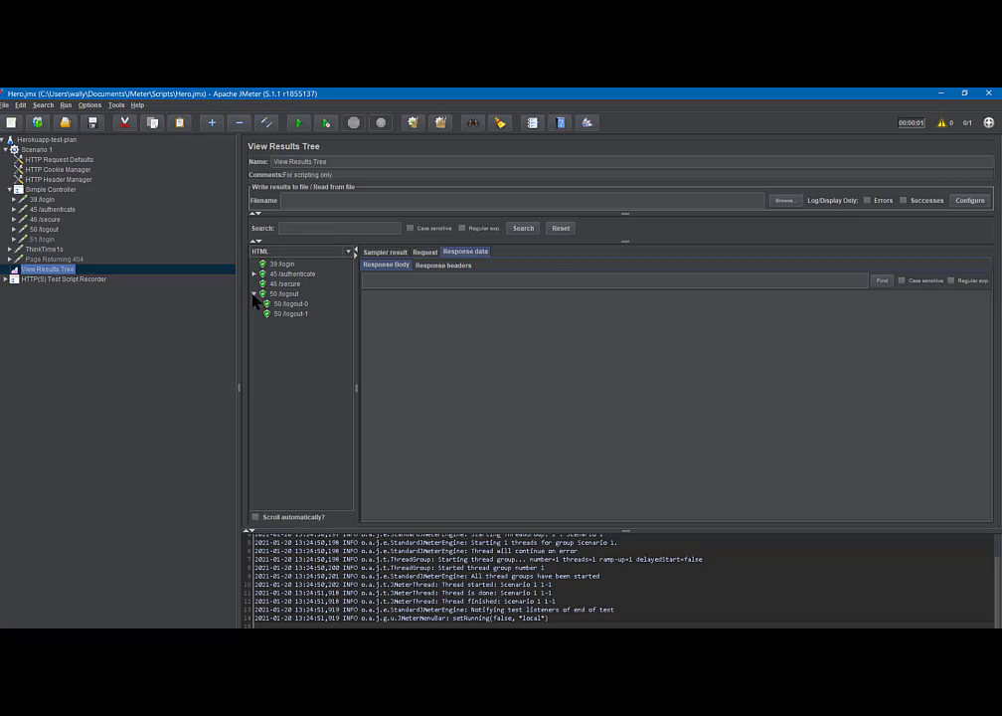
Enable the 51 /login request, clear the earlier results in View Results Tree and rerun the test plan.
left_click(40, 241)
right_click(38, 242)
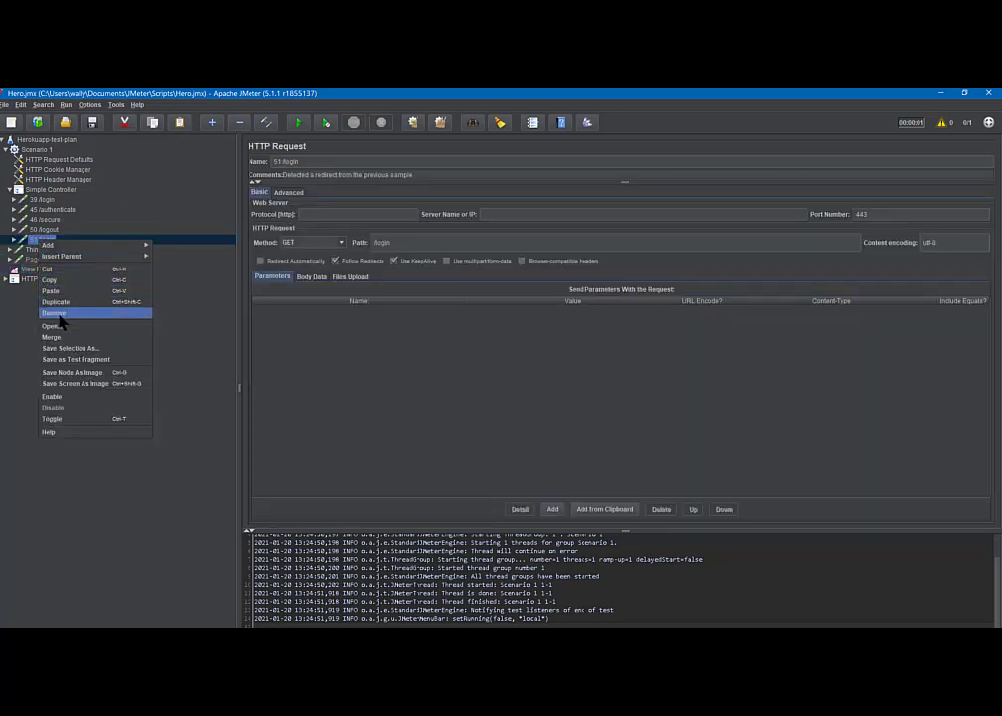
left_click(51, 396)
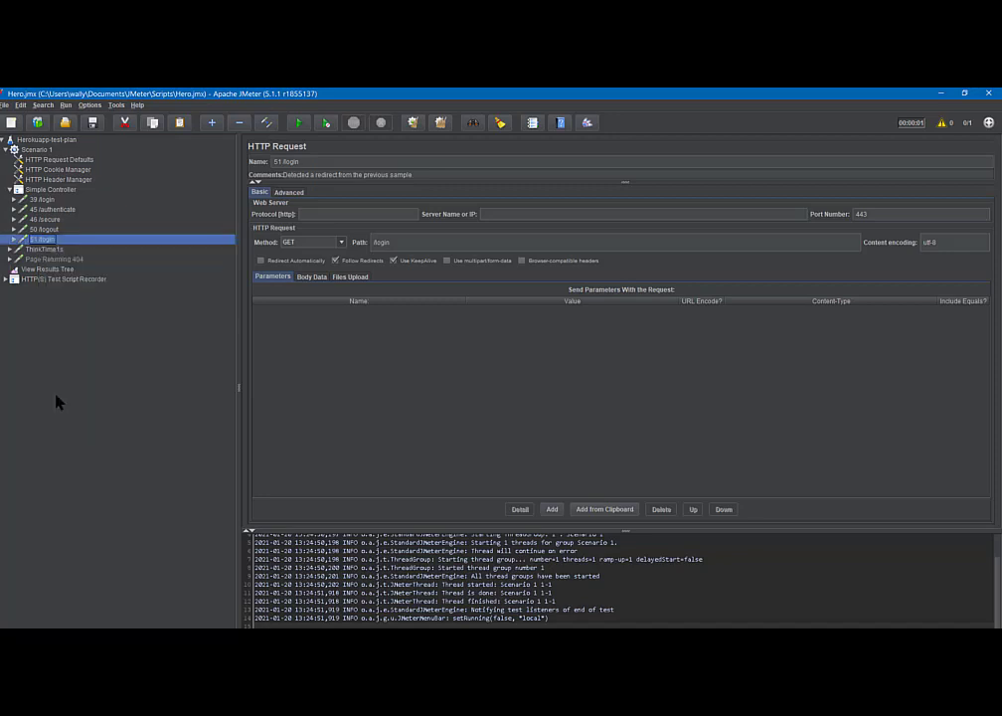
left_click(56, 270)
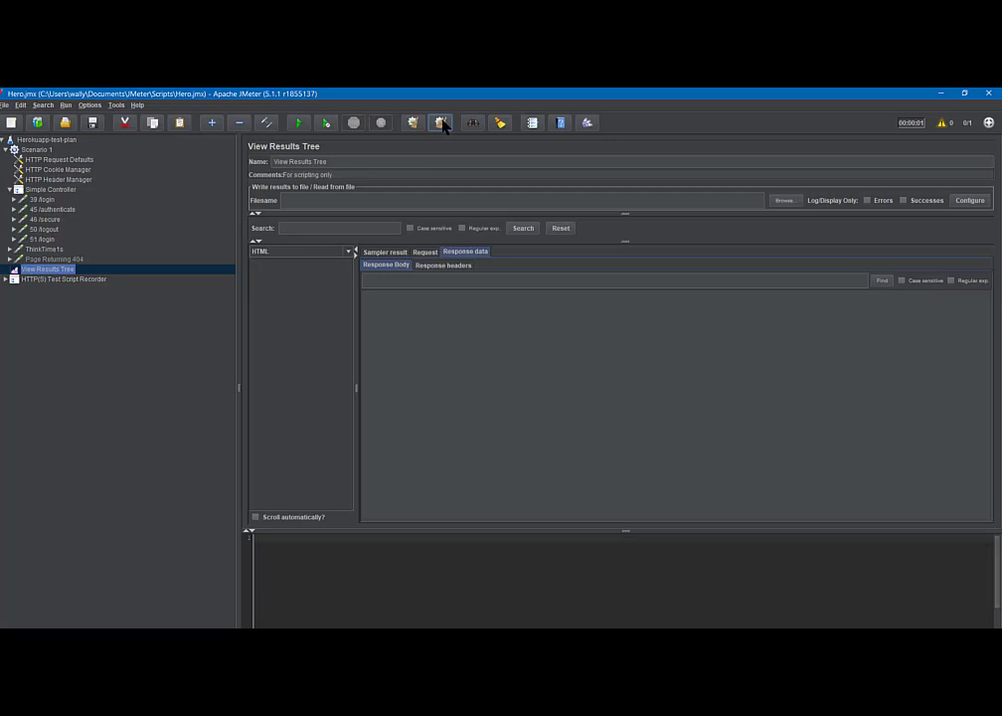
left_click(298, 124)
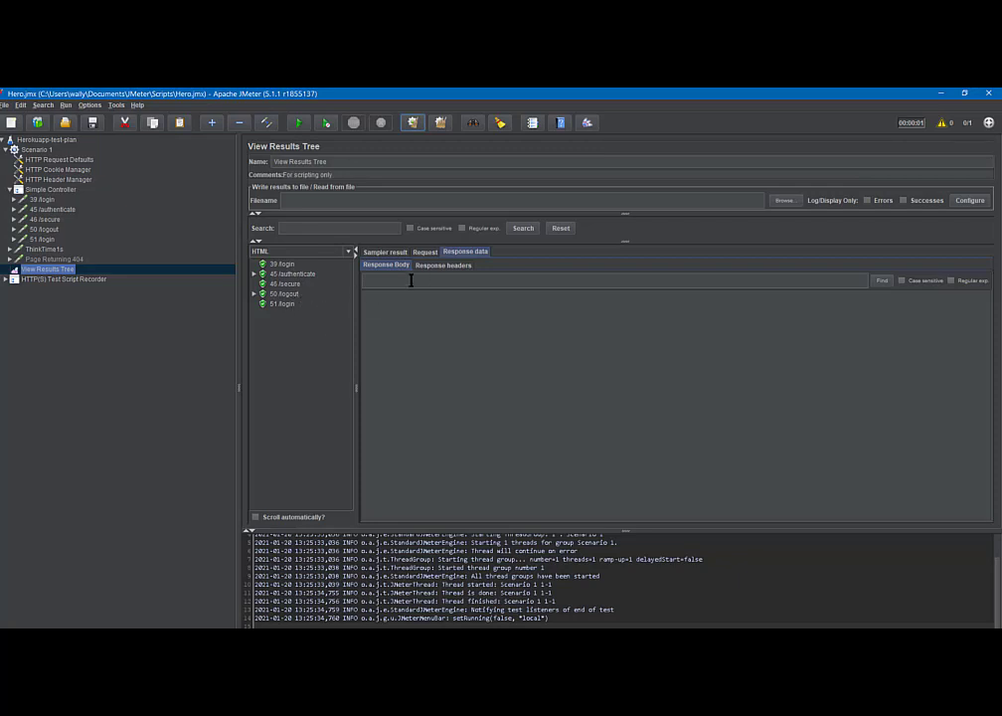
Examine the request bodies and cookie data of the login, authenticate, secure and logout samples, including both 50 /logout sub-samples.
left_click(424, 252)
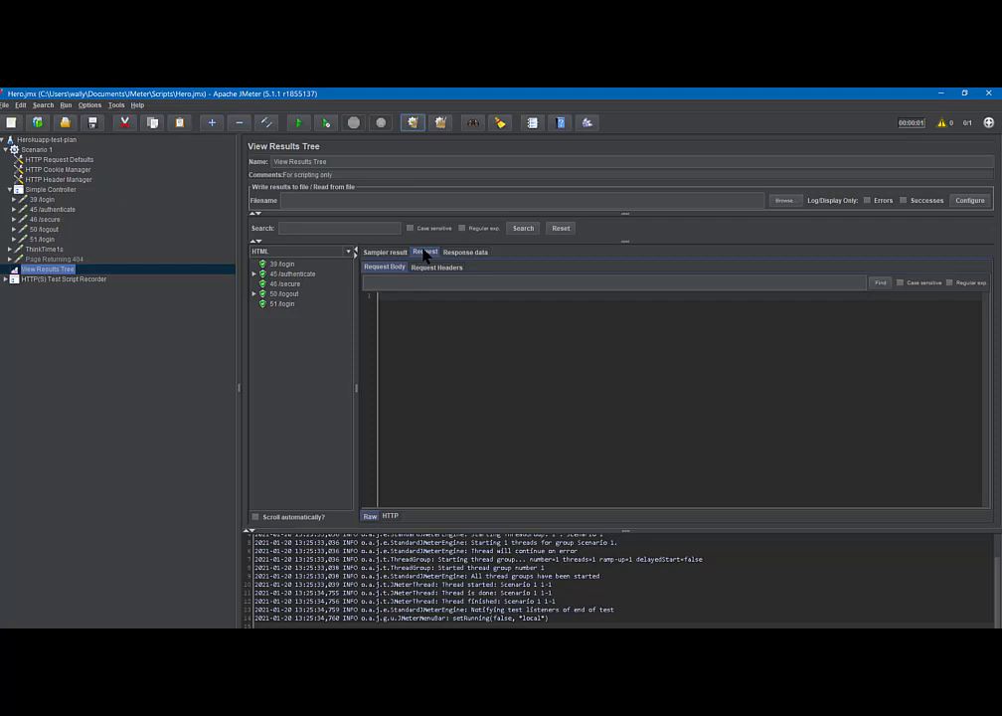
left_click(283, 264)
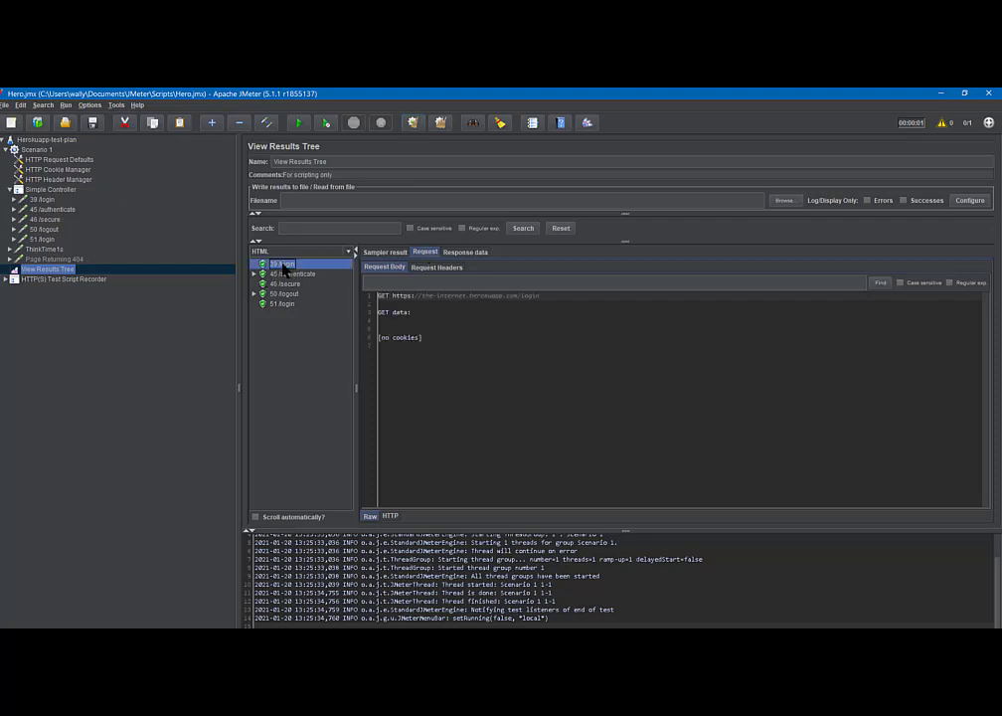
left_click(286, 275)
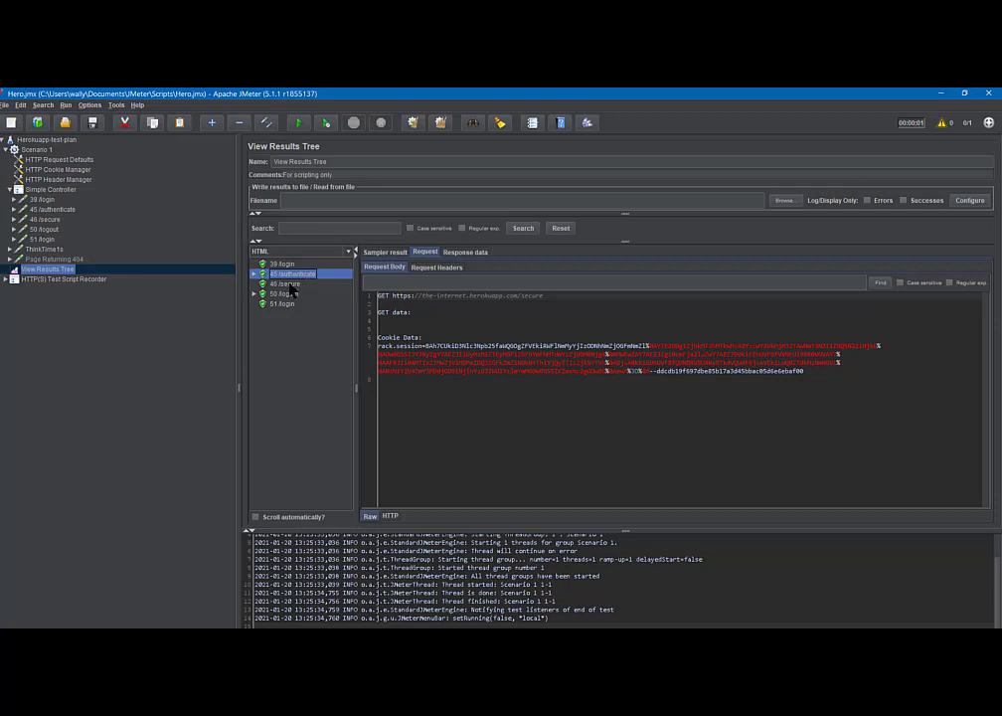
left_click(288, 284)
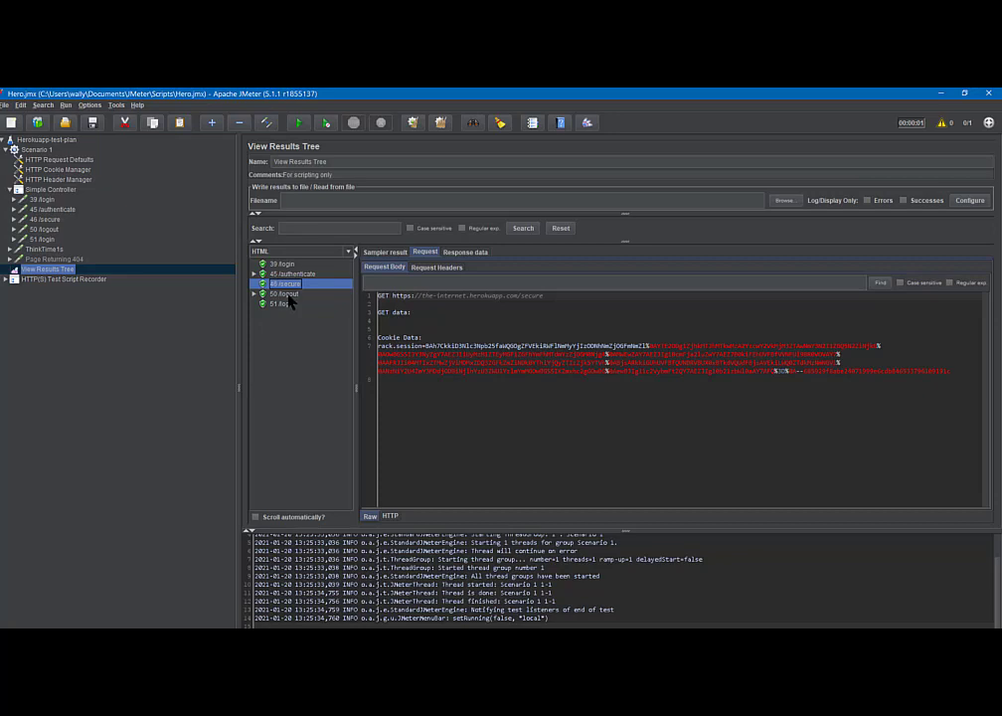
left_click(288, 296)
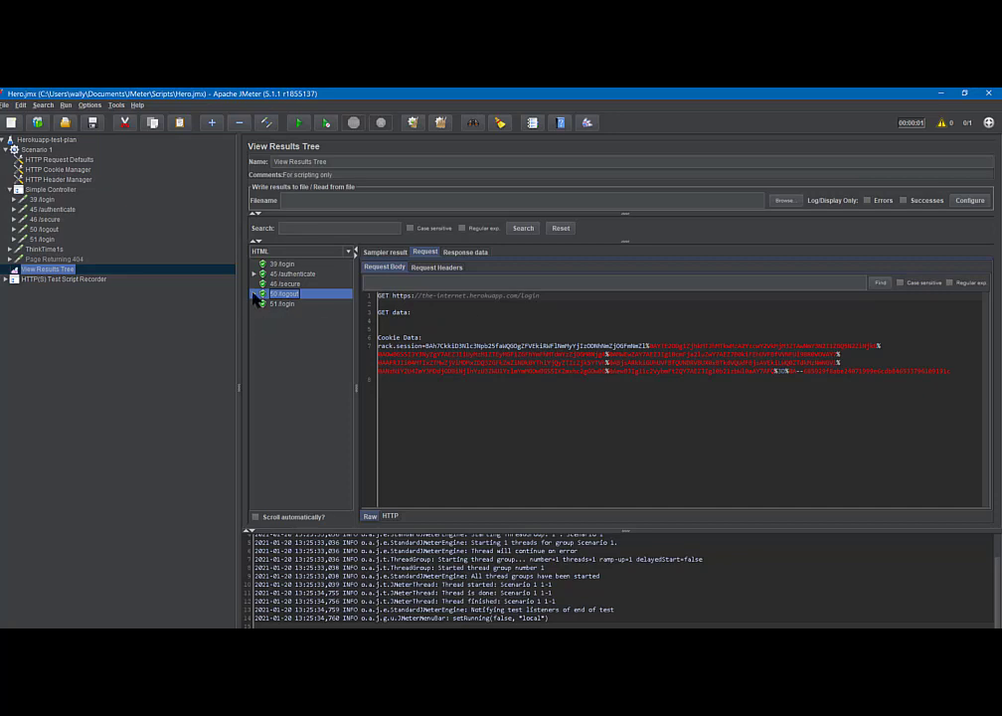
left_click(254, 294)
left_click(293, 303)
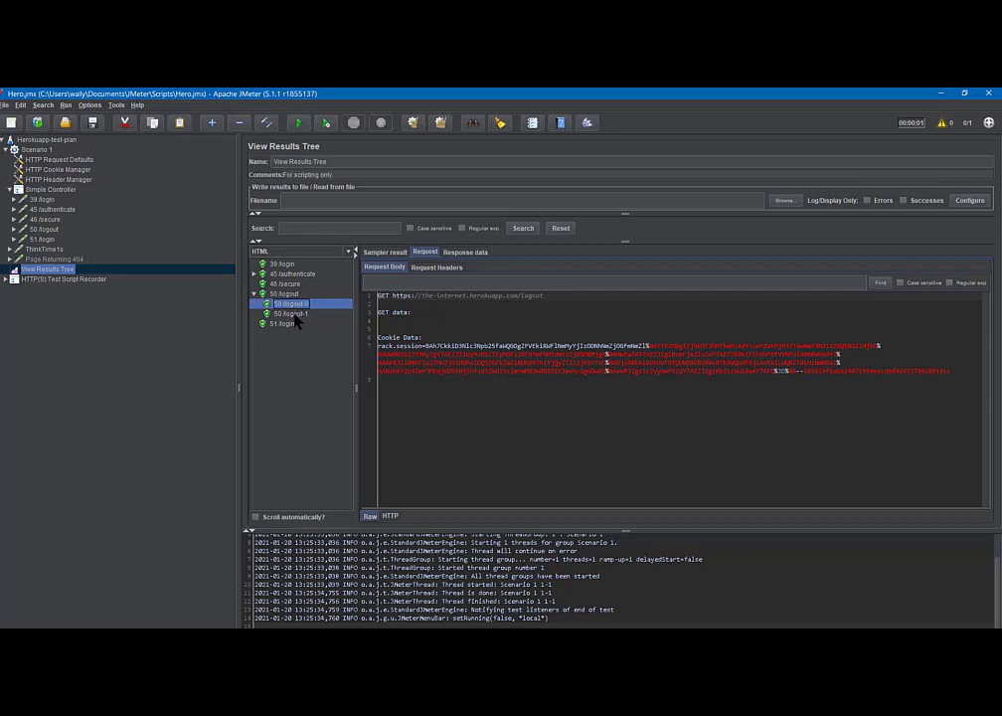
left_click(295, 315)
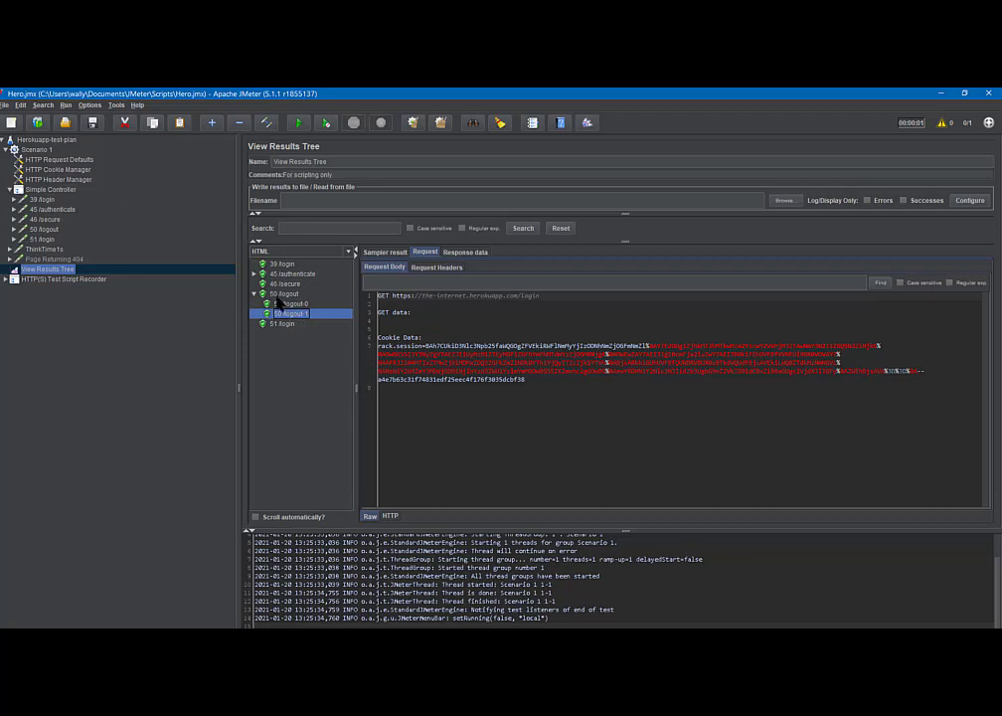
left_click(288, 325)
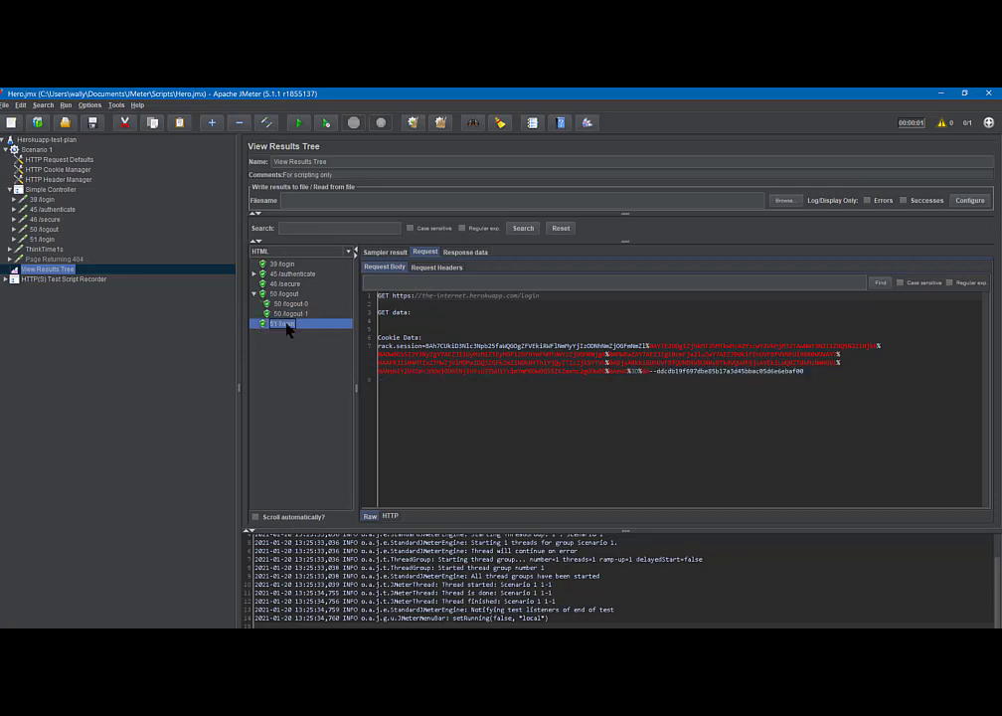
Examine the response bodies of the samples from 39 /login through 51 /login, rendered as HTML.
left_click(288, 264)
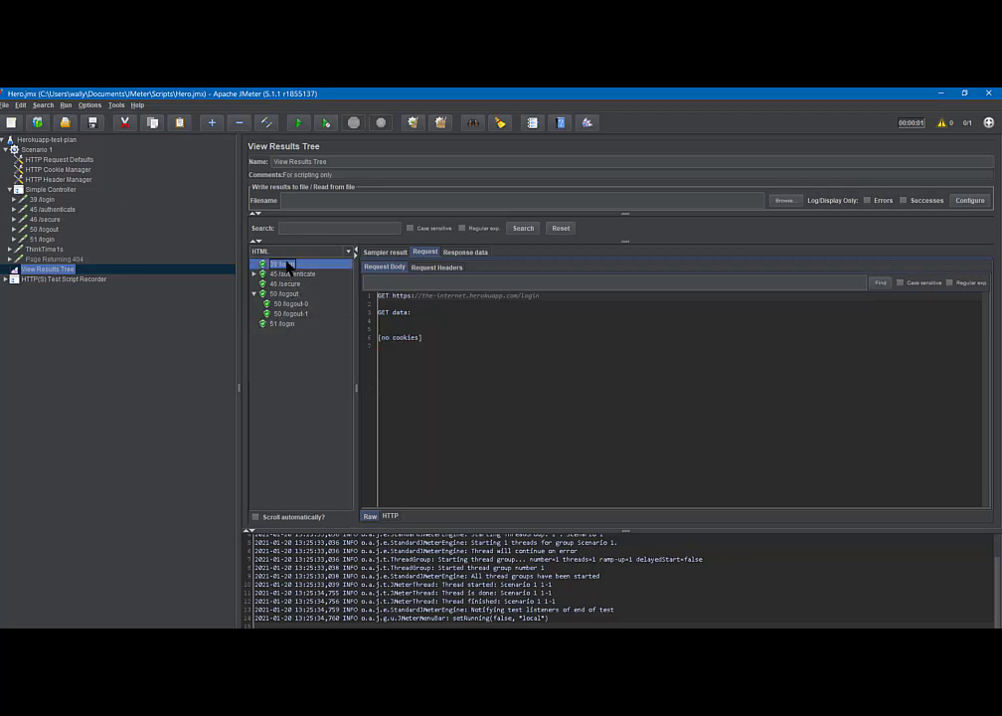
left_click(348, 252)
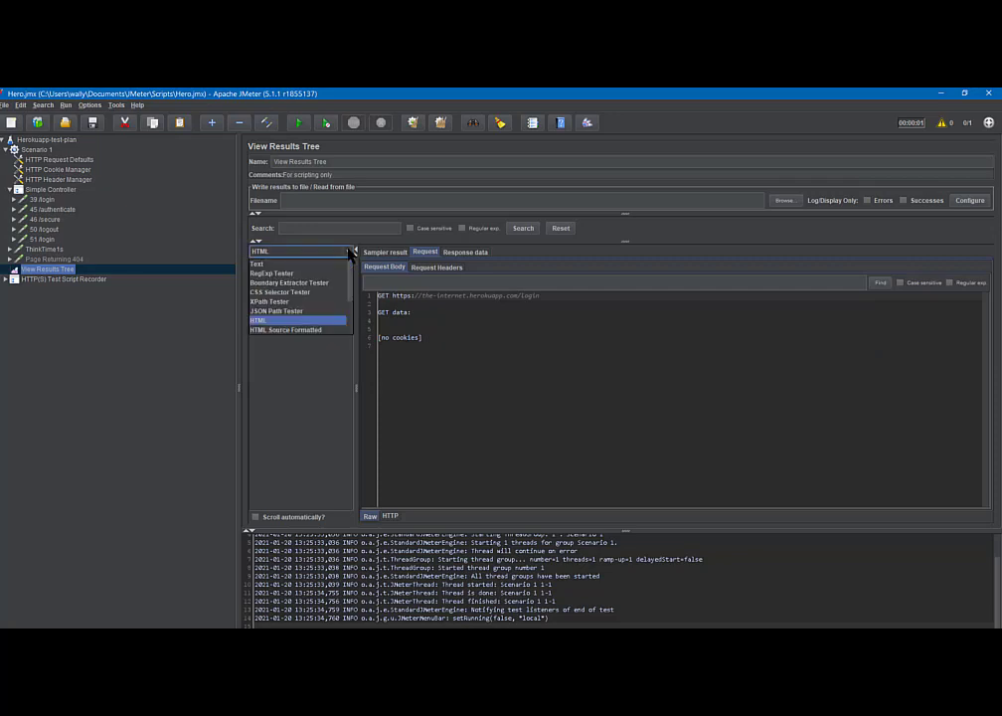
left_click(260, 322)
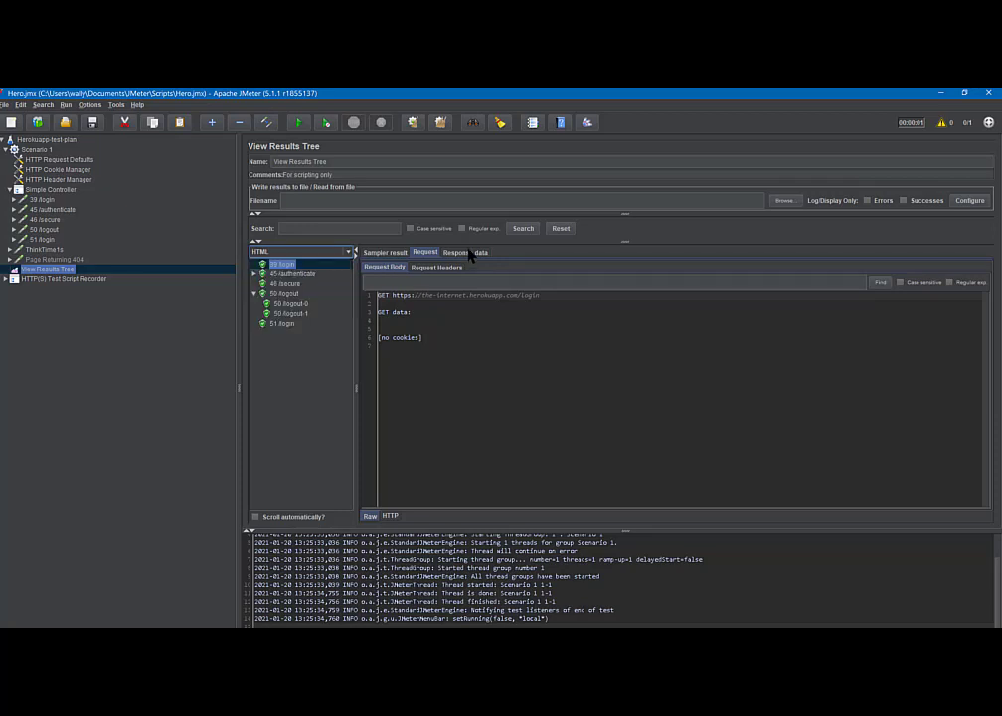
left_click(470, 255)
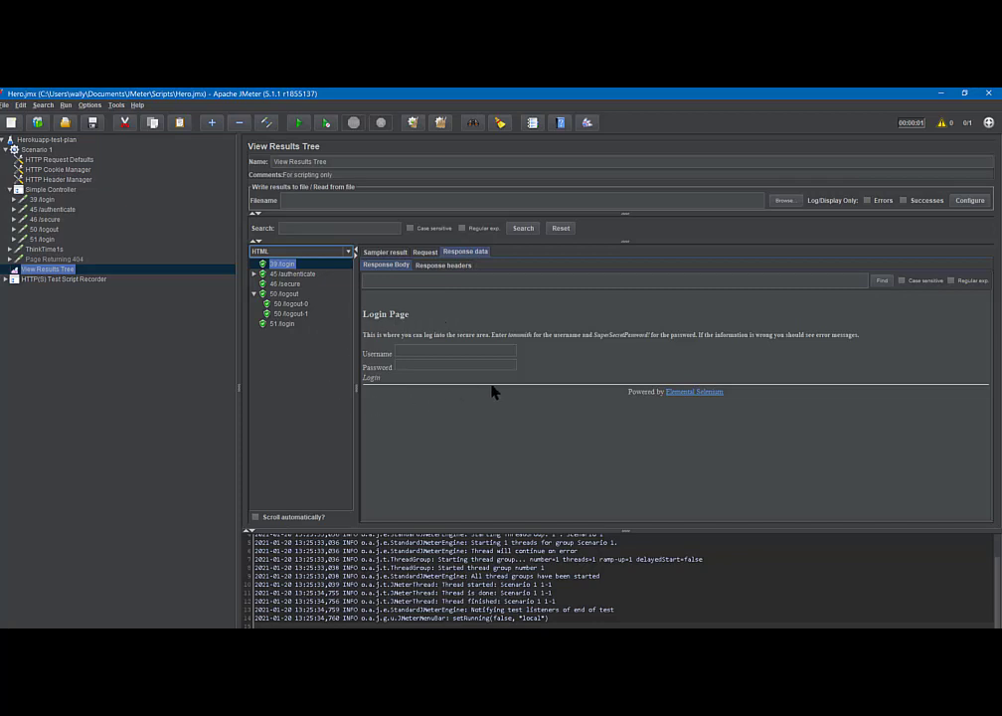
left_click(293, 274)
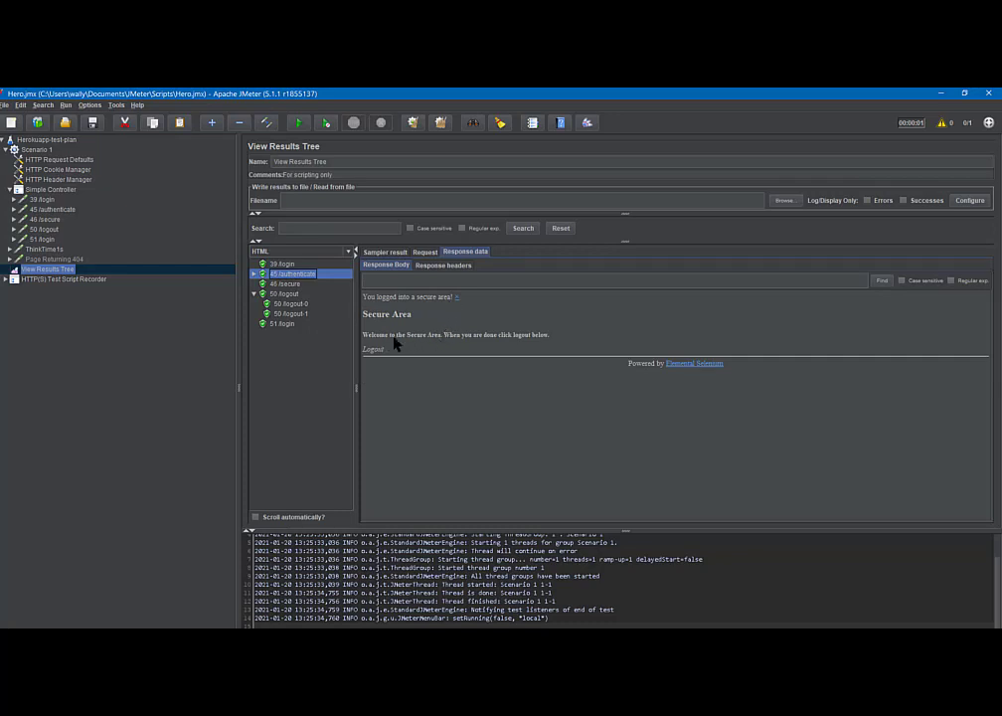
left_click(287, 285)
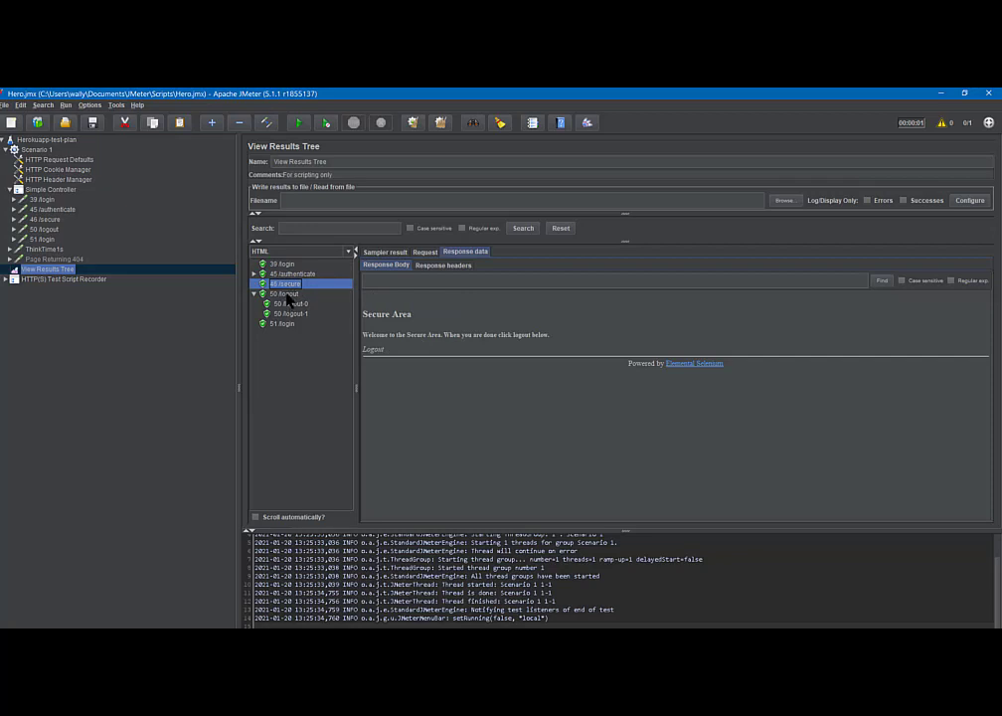
left_click(287, 295)
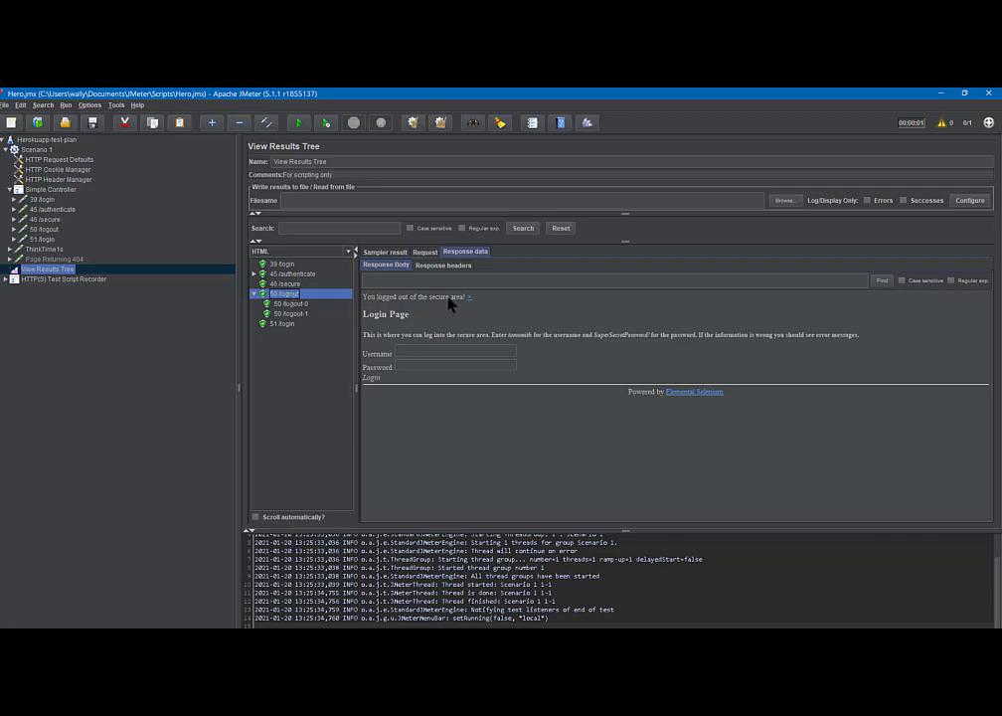
left_click(293, 314)
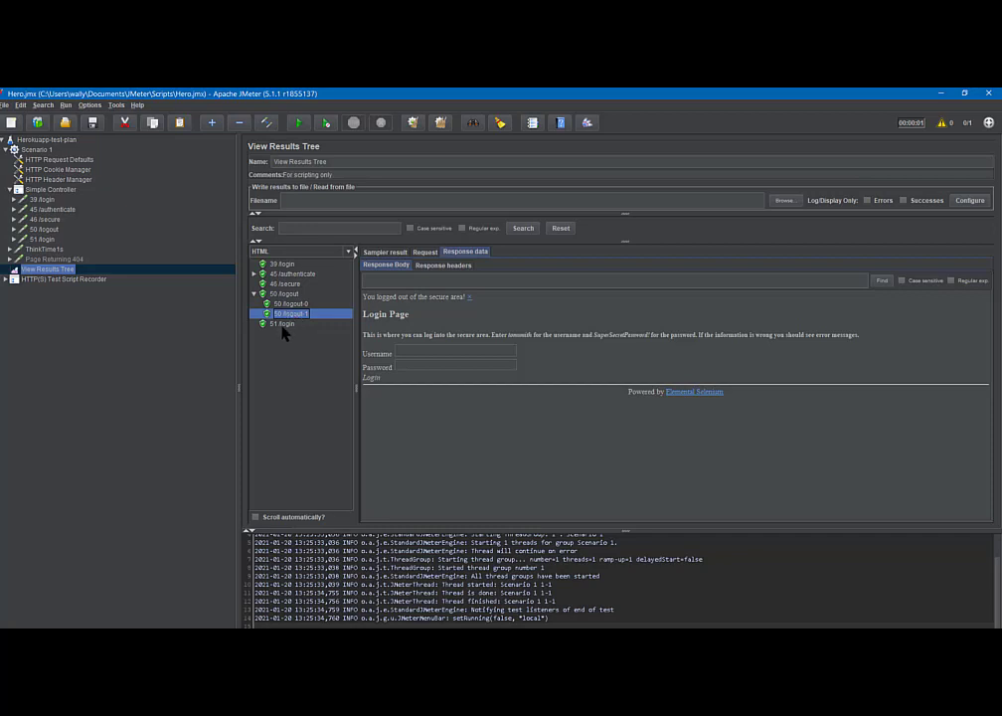
left_click(283, 325)
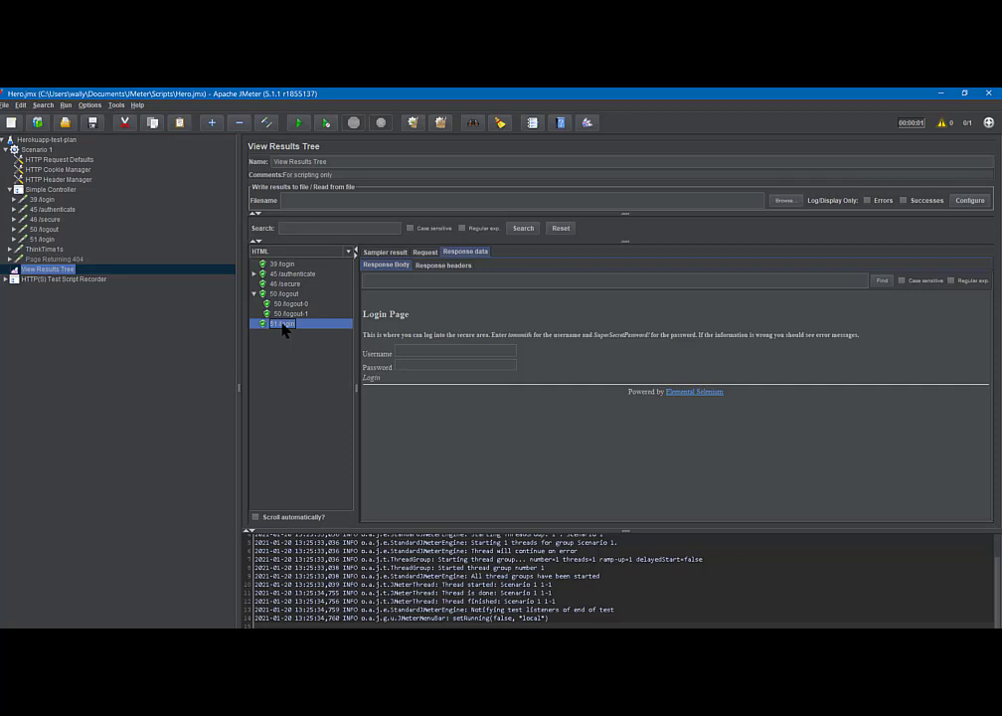
Switch the response rendering to Text and examine the page source of the 39 /login, 45 /authenticate, 46 /secure and 51 /login samples.
left_click(282, 265)
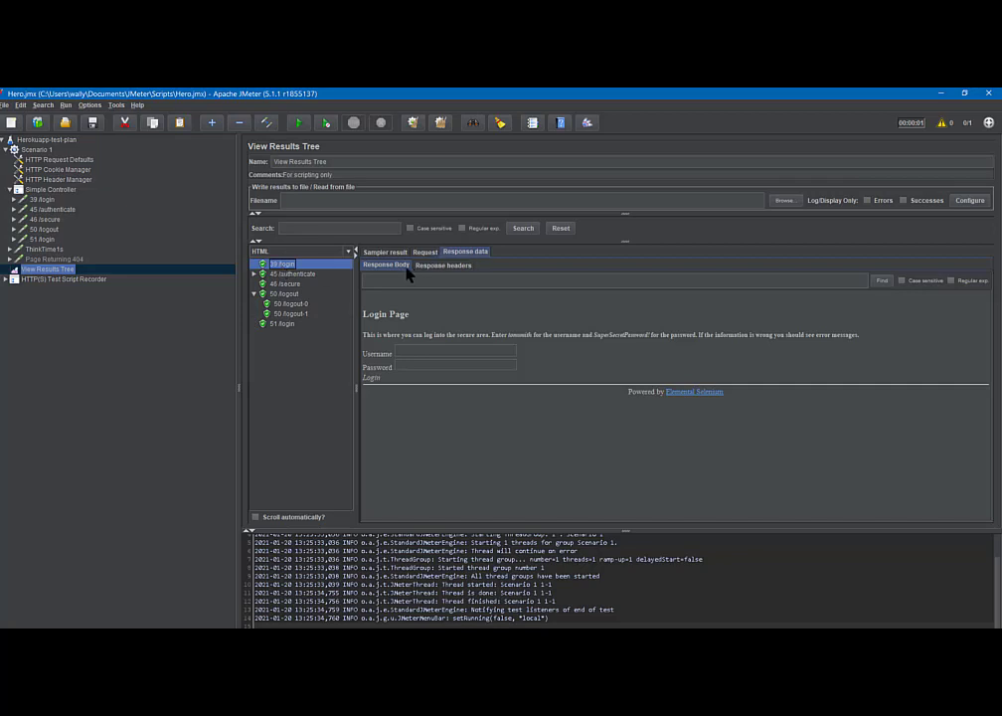
left_click(349, 253)
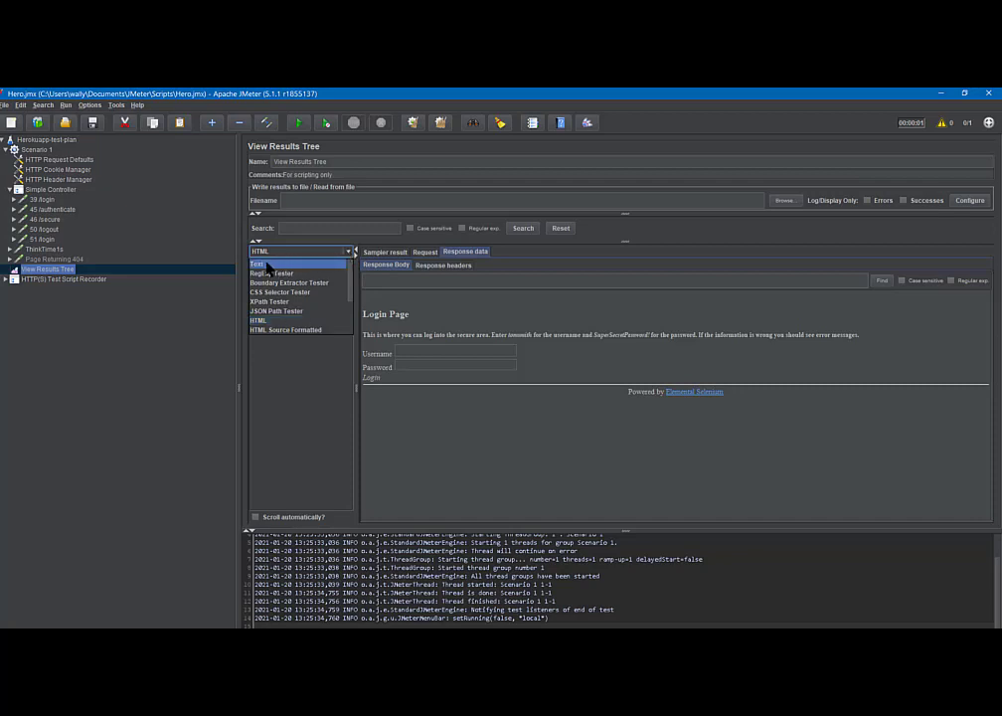
left_click(258, 263)
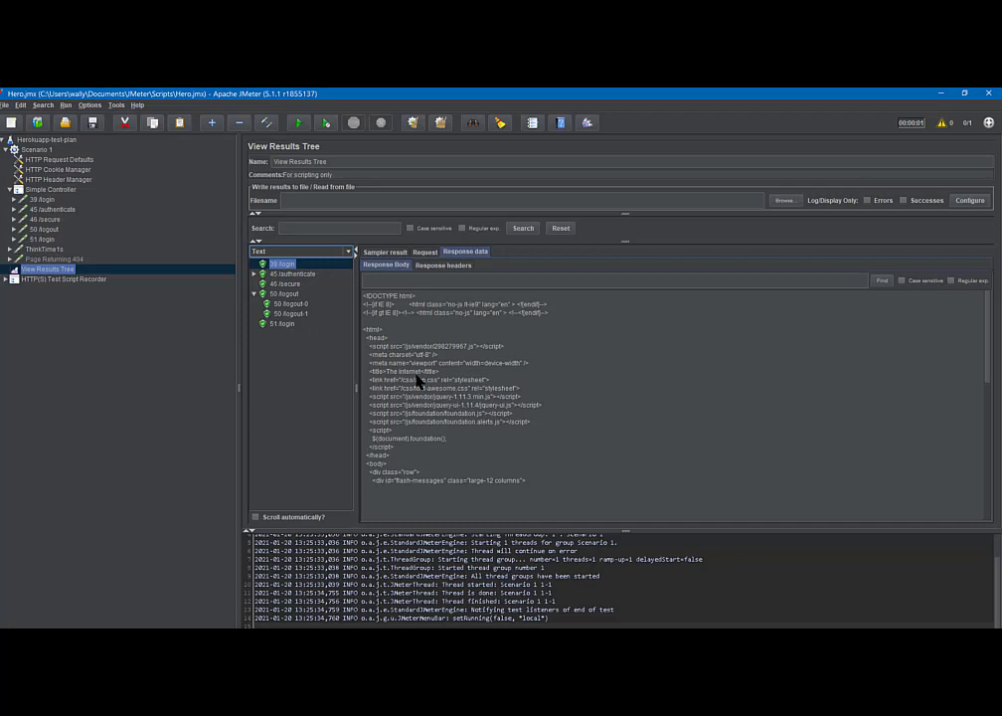
left_click(292, 275)
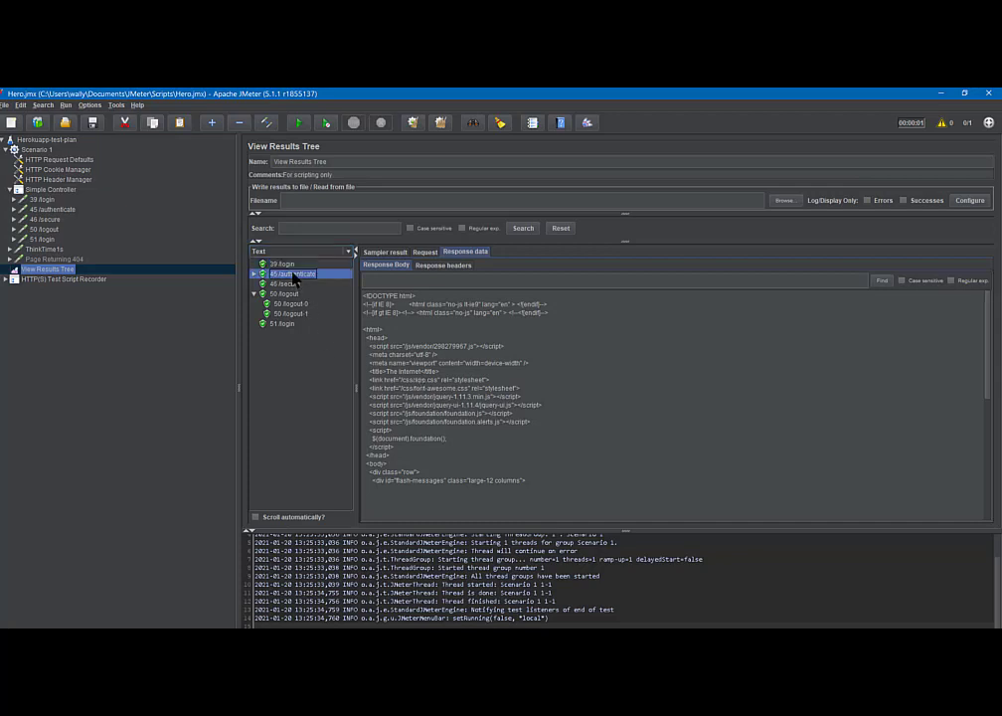
double_click(294, 274)
left_click(304, 294)
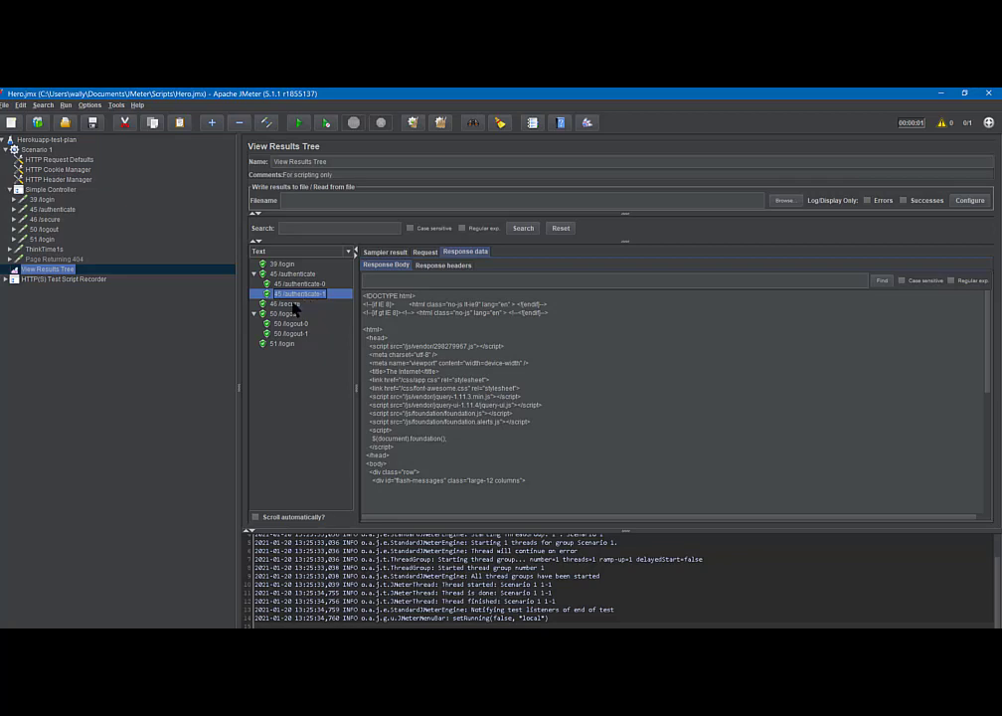
left_click(293, 304)
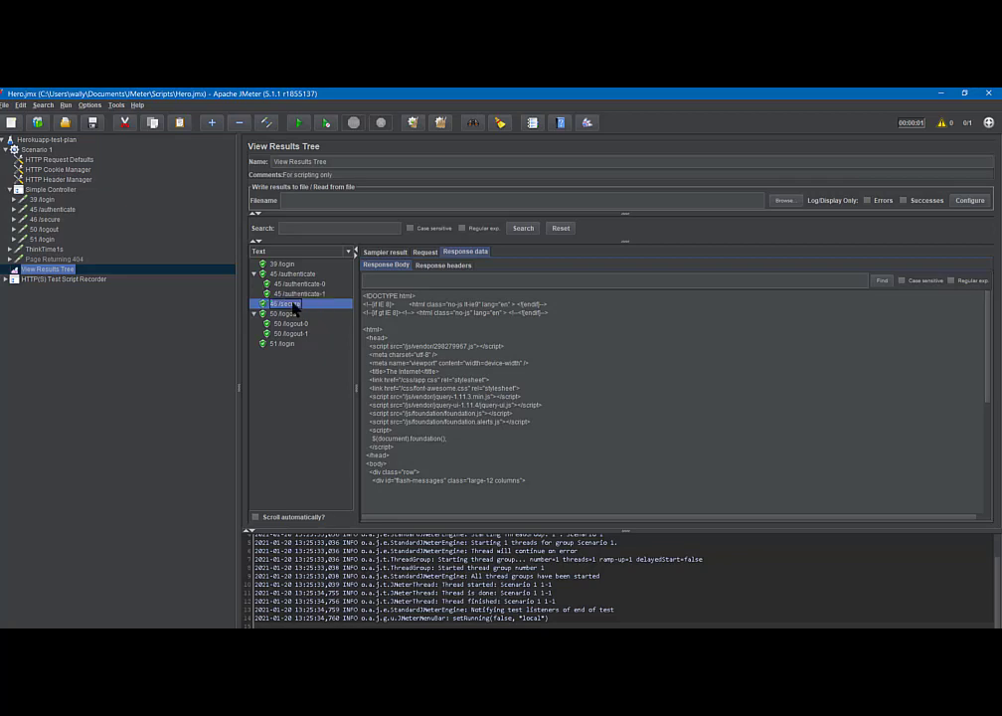
left_click(283, 343)
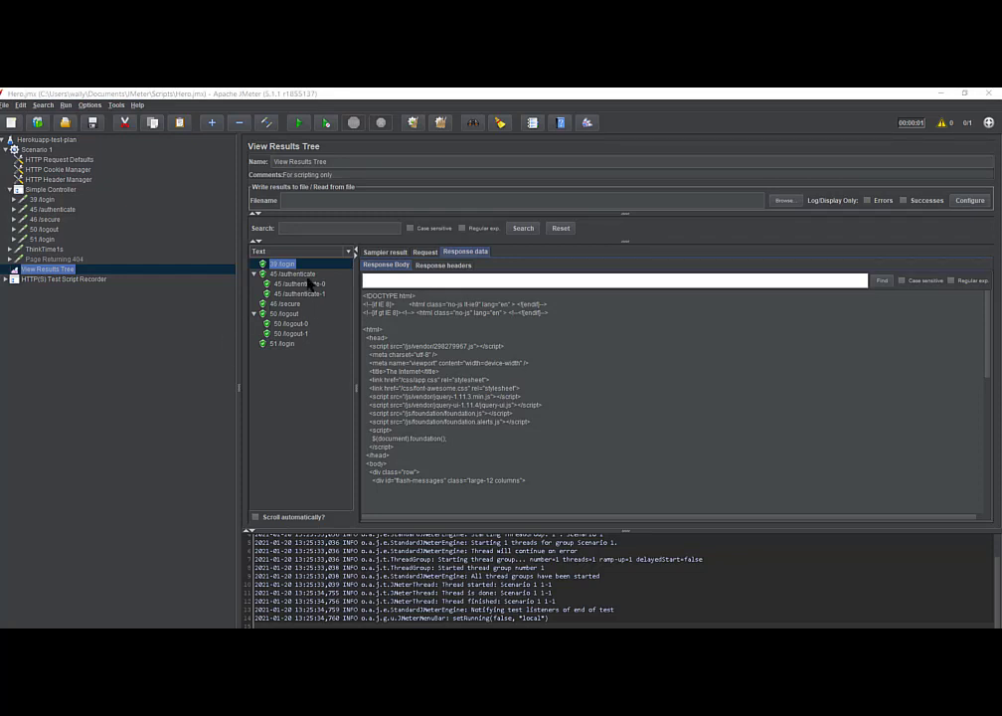
Search the response bodies of the 39 /login and 45 /authenticate samples for h2 and examine the page headings.
left_click(369, 282)
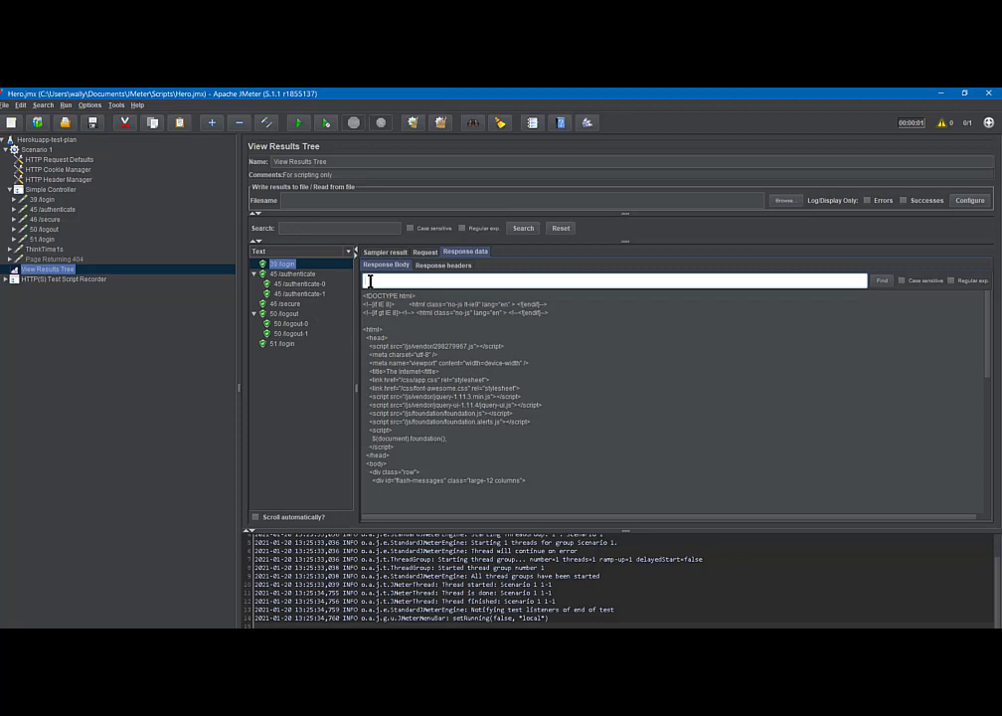
type("h2")
left_click(882, 282)
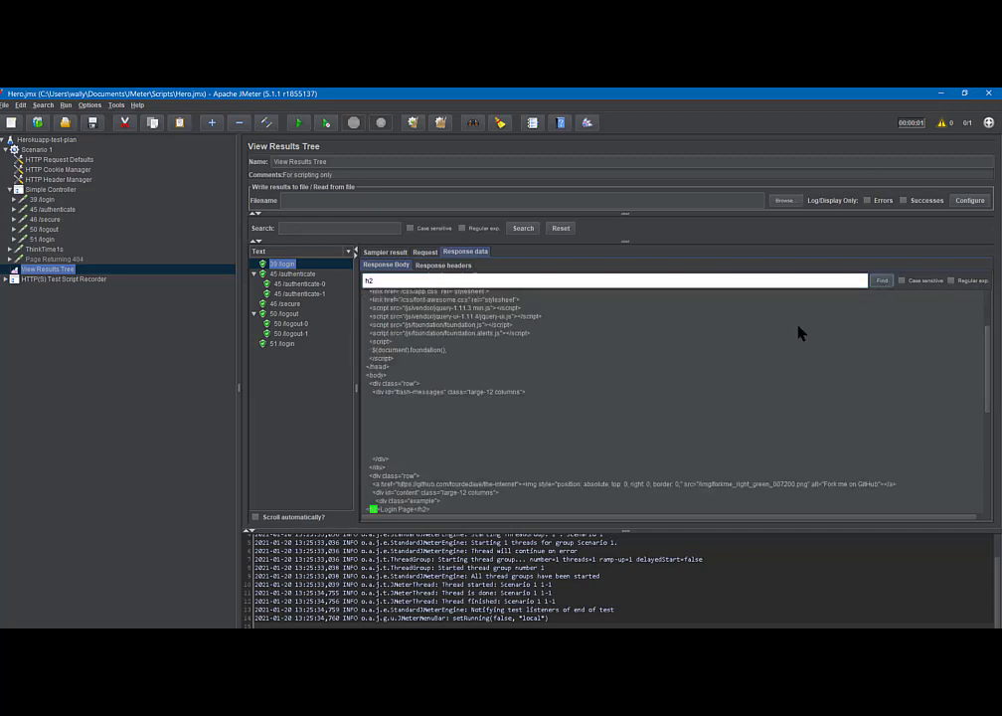
scroll(448, 479, "down", 3)
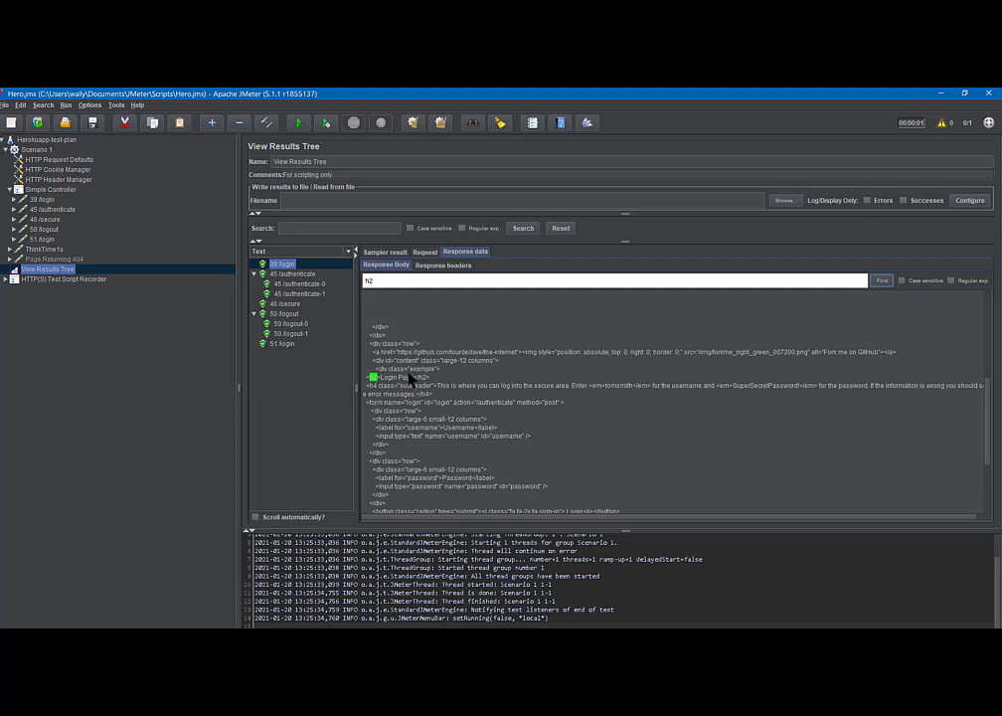
left_click(292, 274)
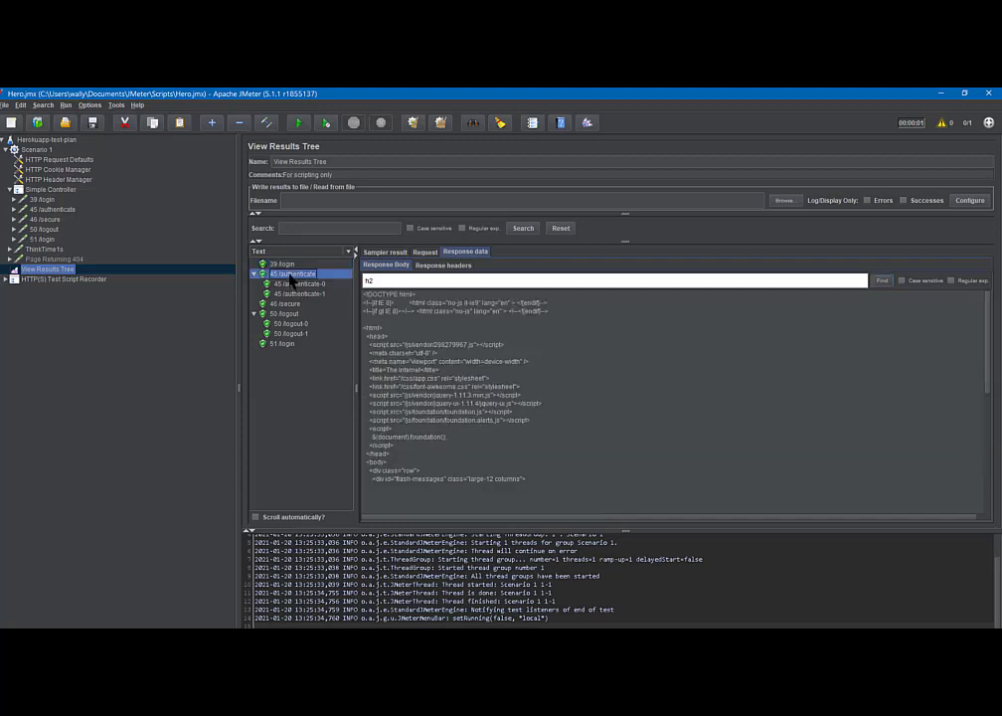
left_click(882, 281)
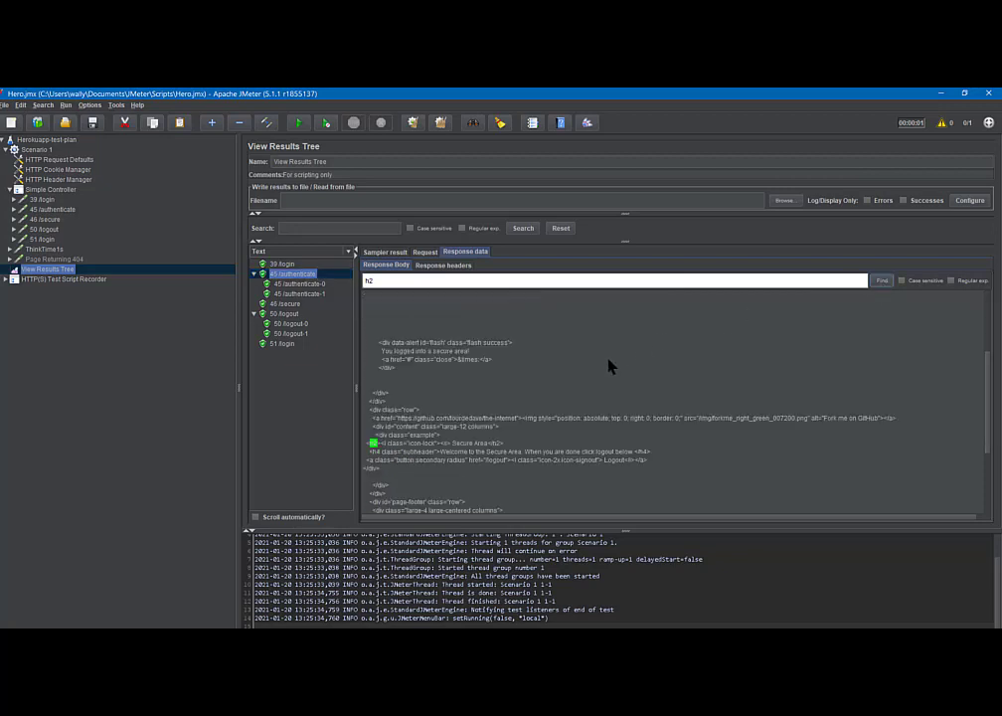
scroll(610, 366, "down", 3)
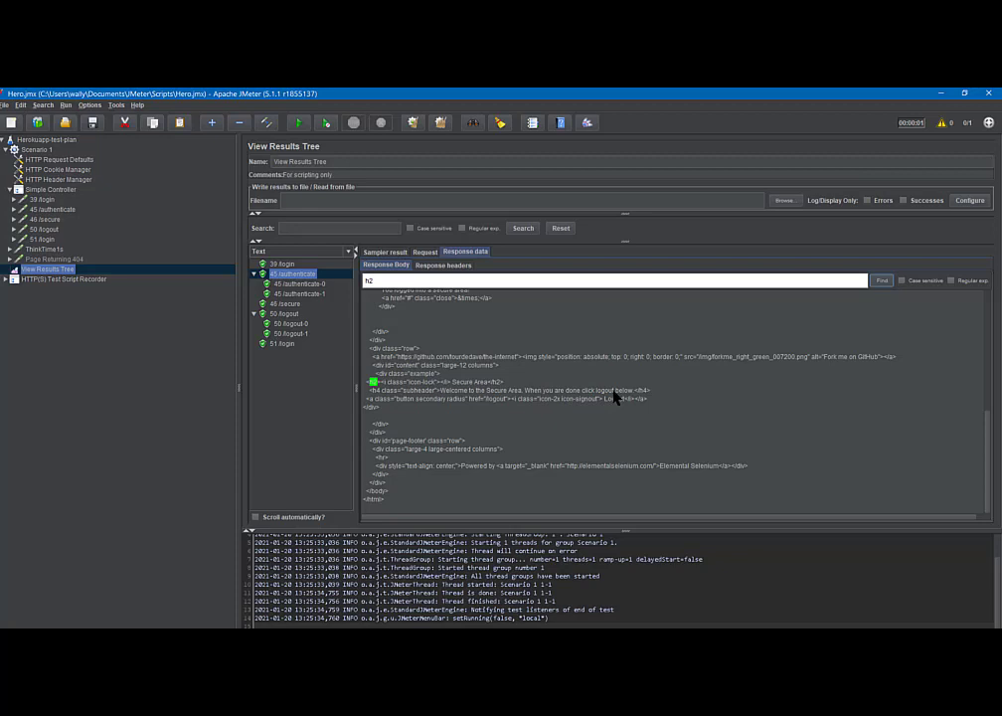
Find the h2 headings in the response bodies of the 46 /secure, 50 /logout and 51 /login samples.
left_click(287, 304)
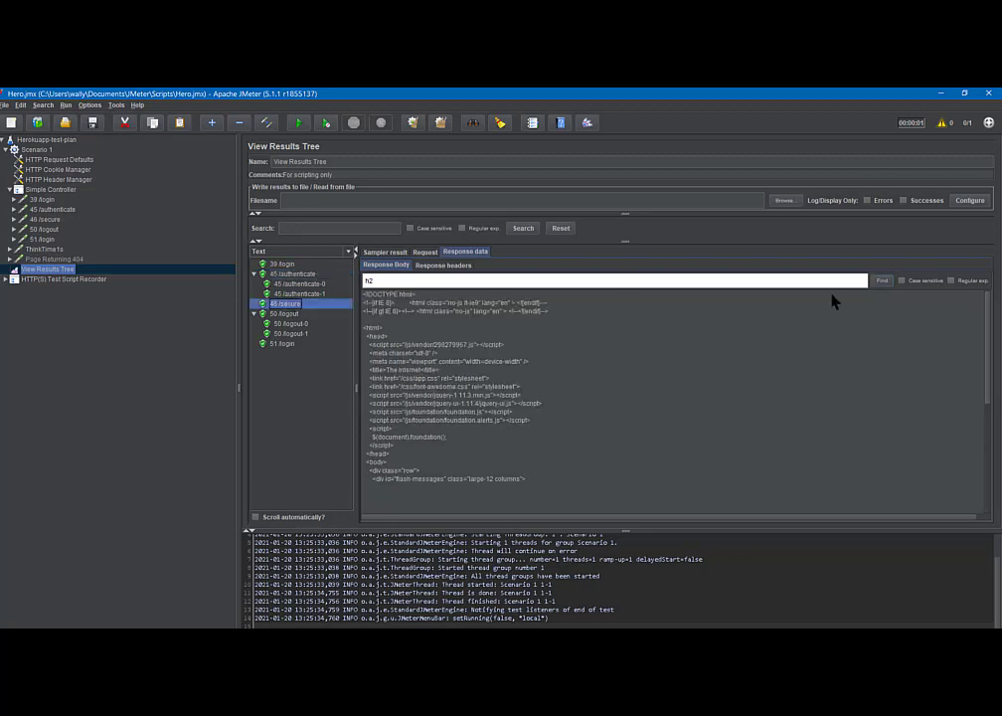
left_click(883, 281)
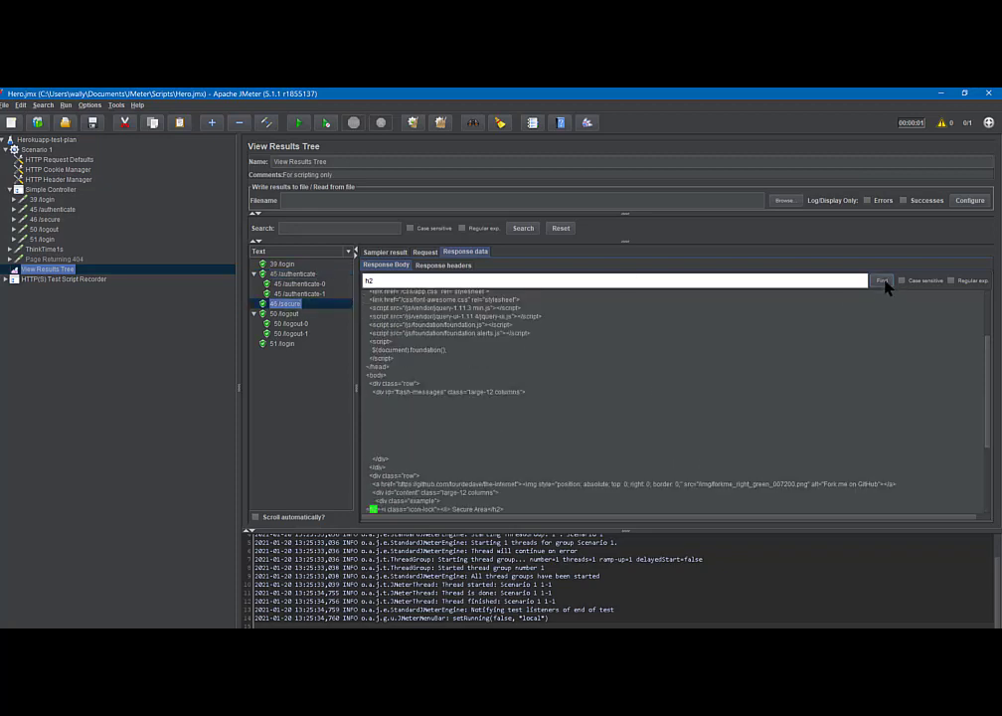
scroll(503, 443, "down", 5)
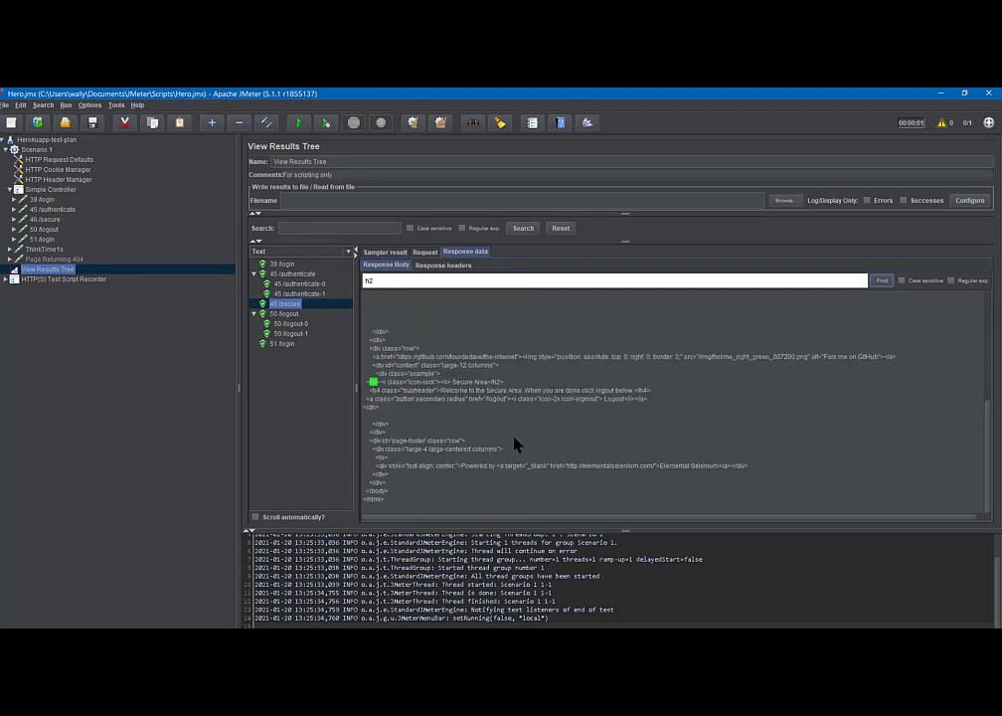
left_click(285, 313)
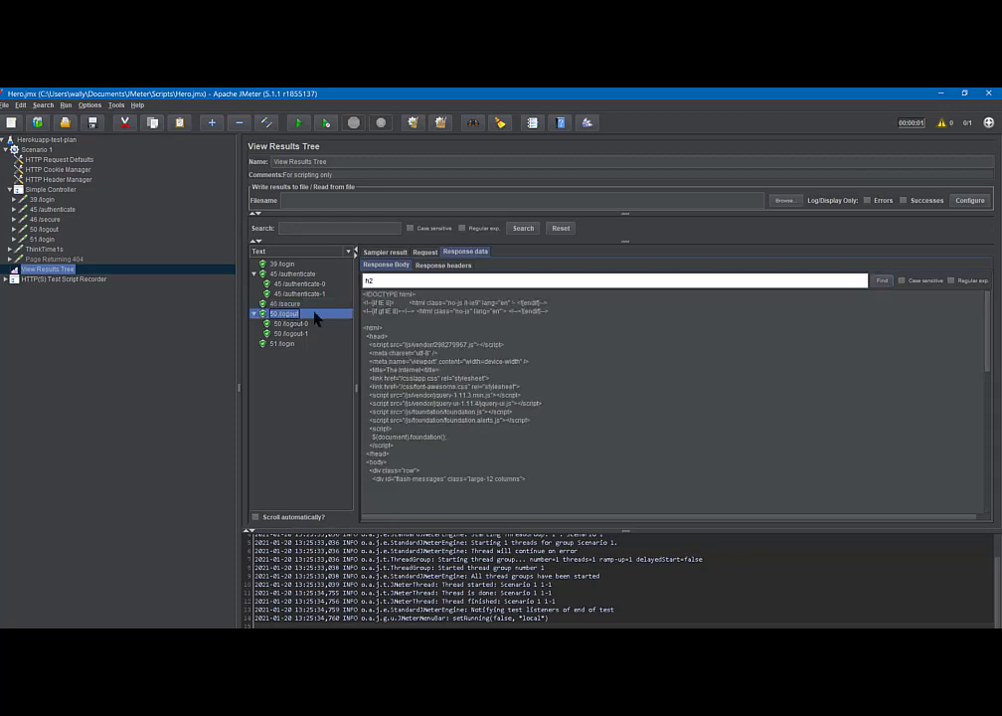
left_click(881, 281)
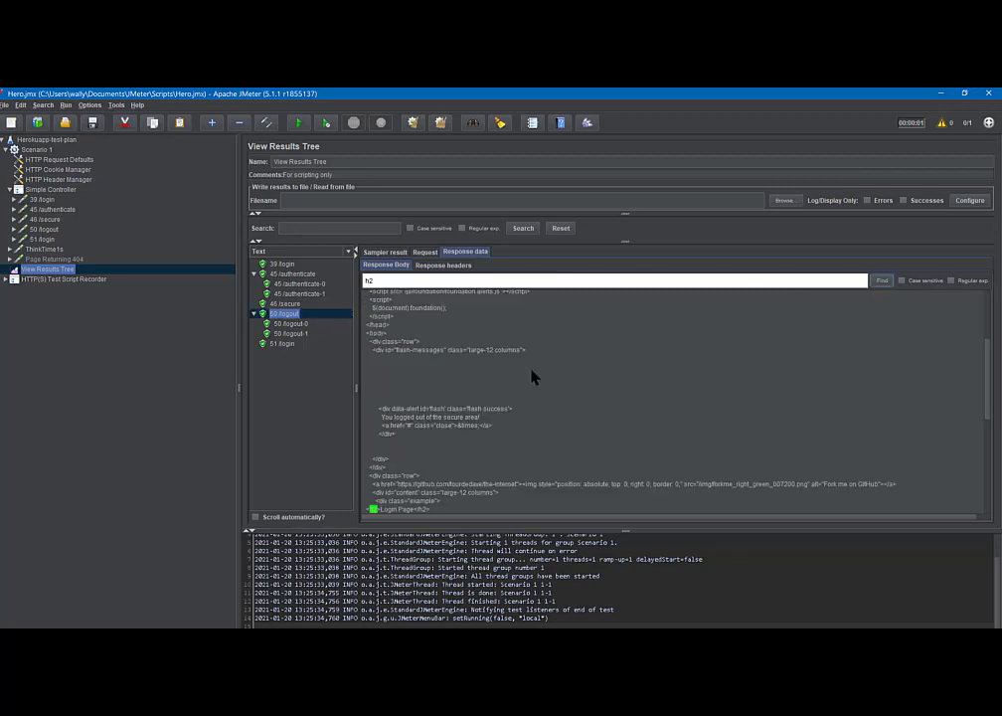
scroll(533, 376, "down", 3)
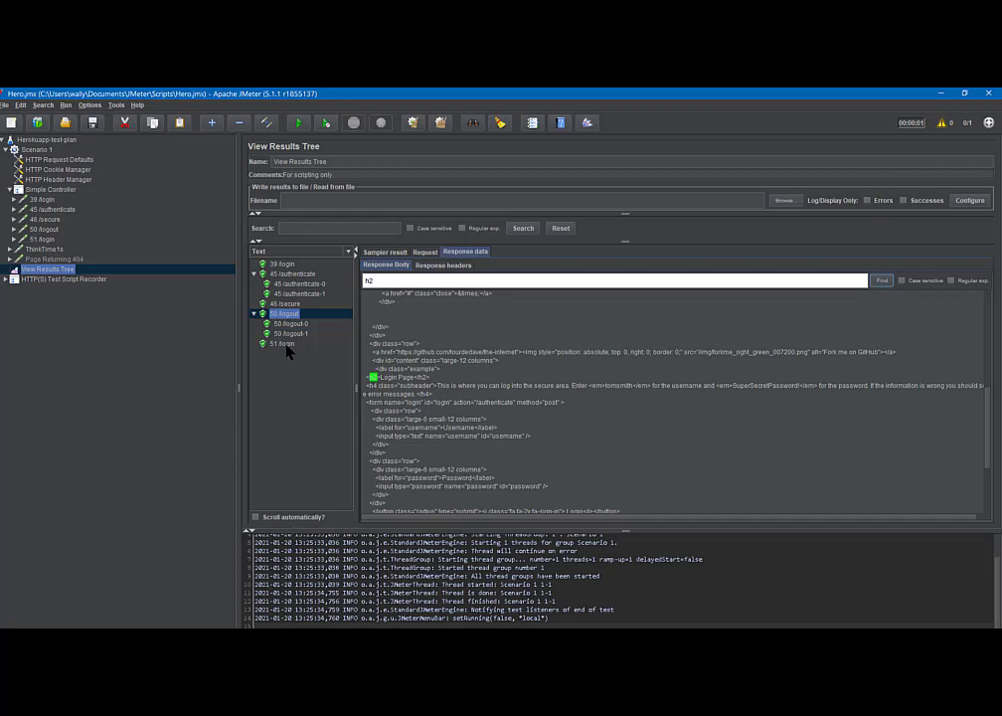
left_click(882, 282)
left_click(882, 283)
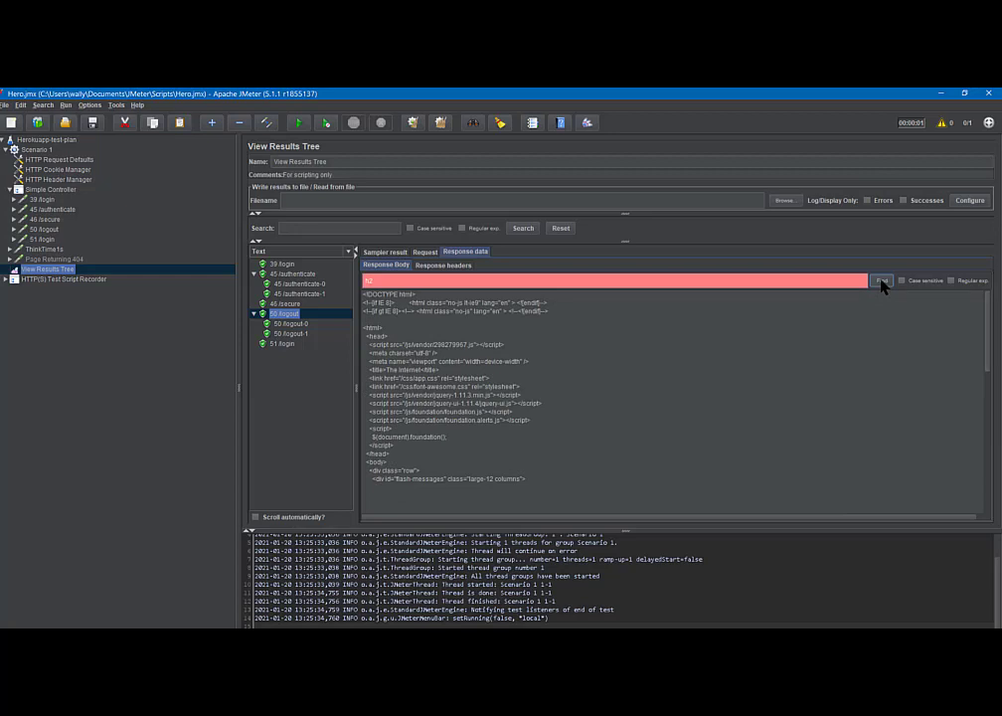
left_click(283, 345)
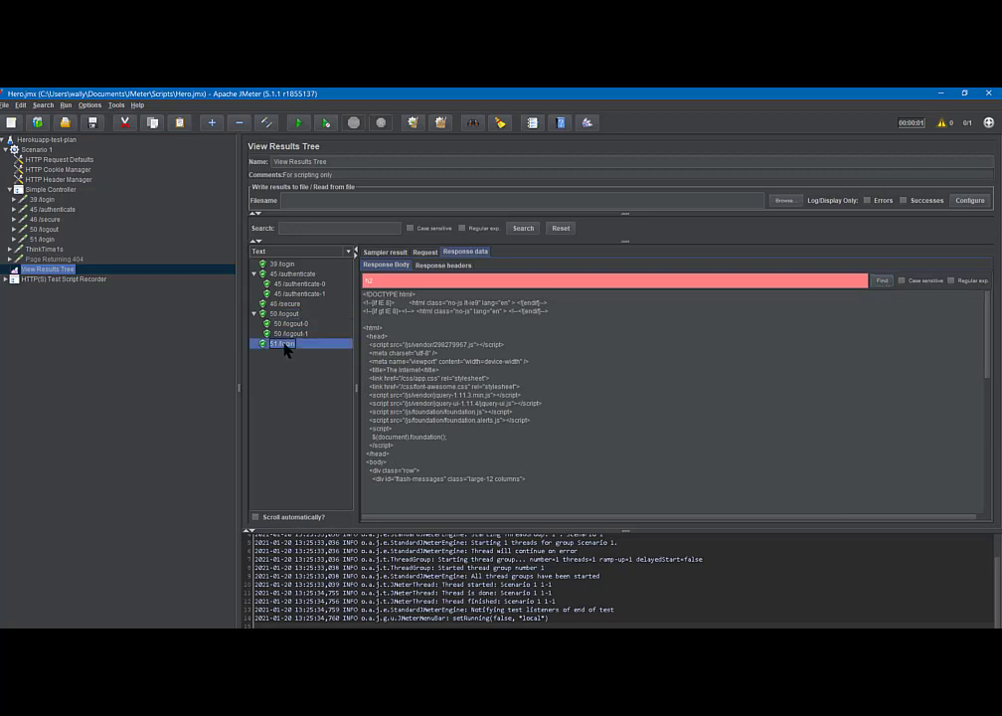
left_click(882, 282)
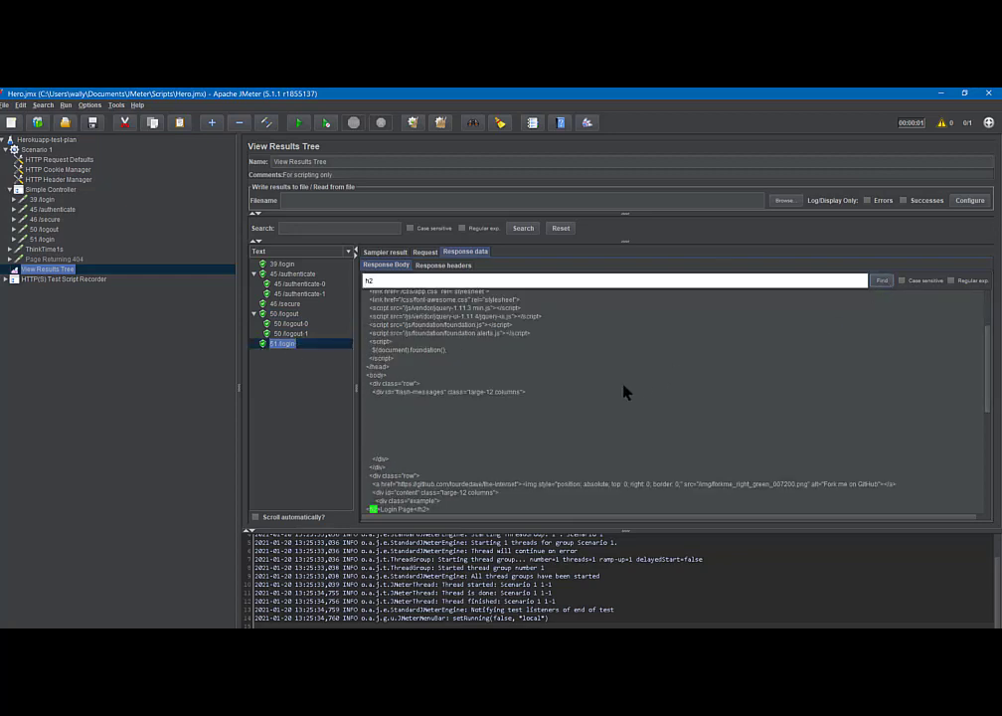
scroll(604, 403, "down", 5)
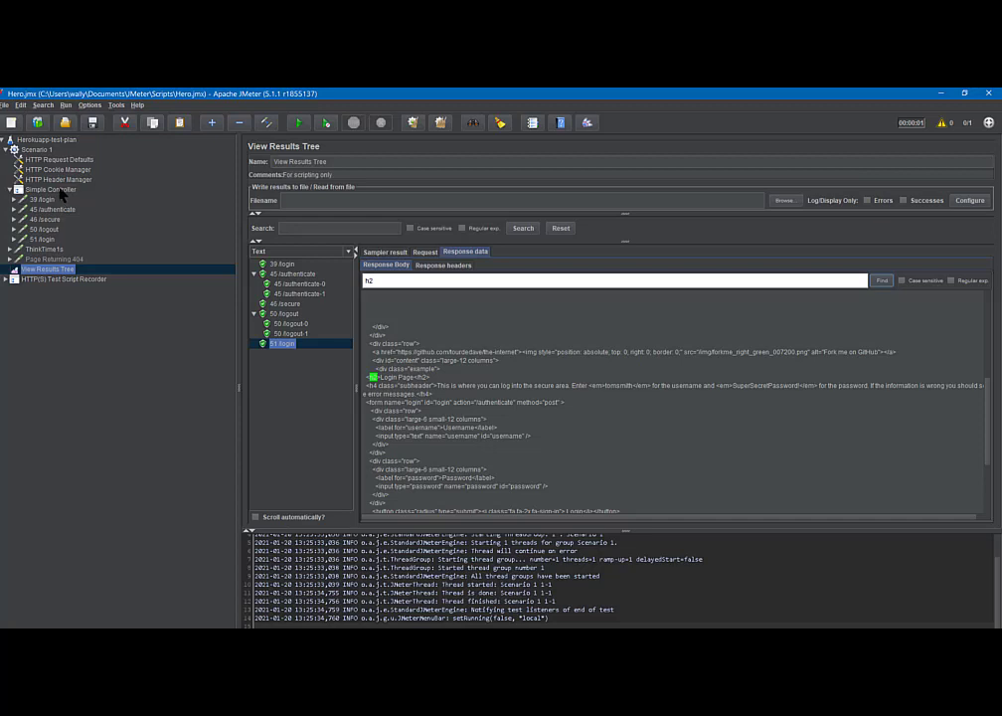
Bring up the samplers that can be added to the Scenario 1 thread group.
left_click(38, 149)
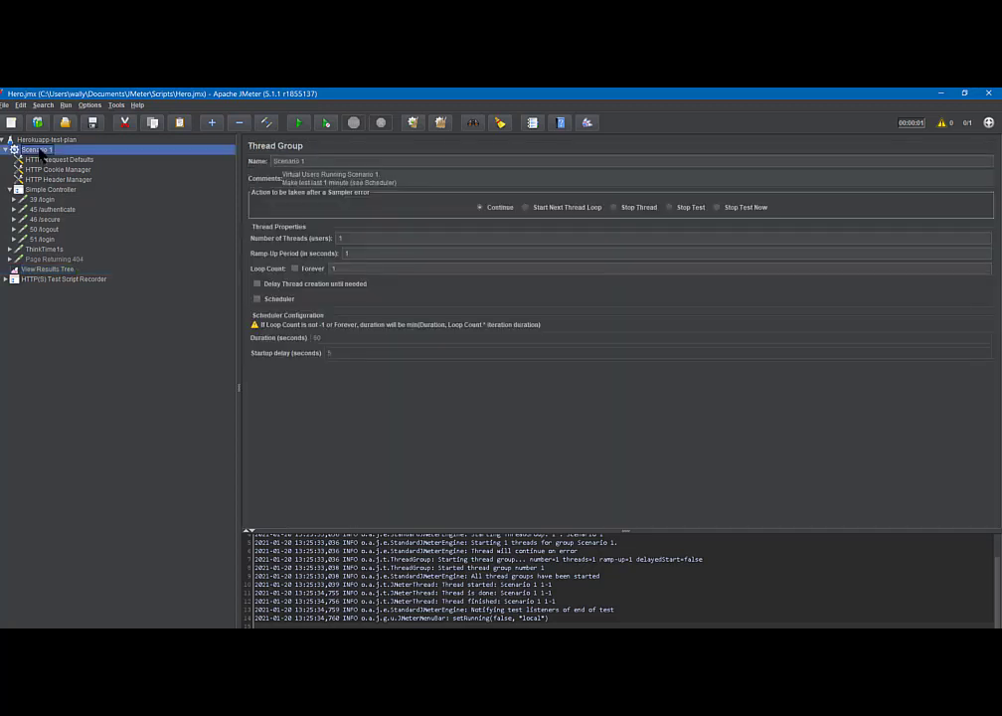
right_click(41, 156)
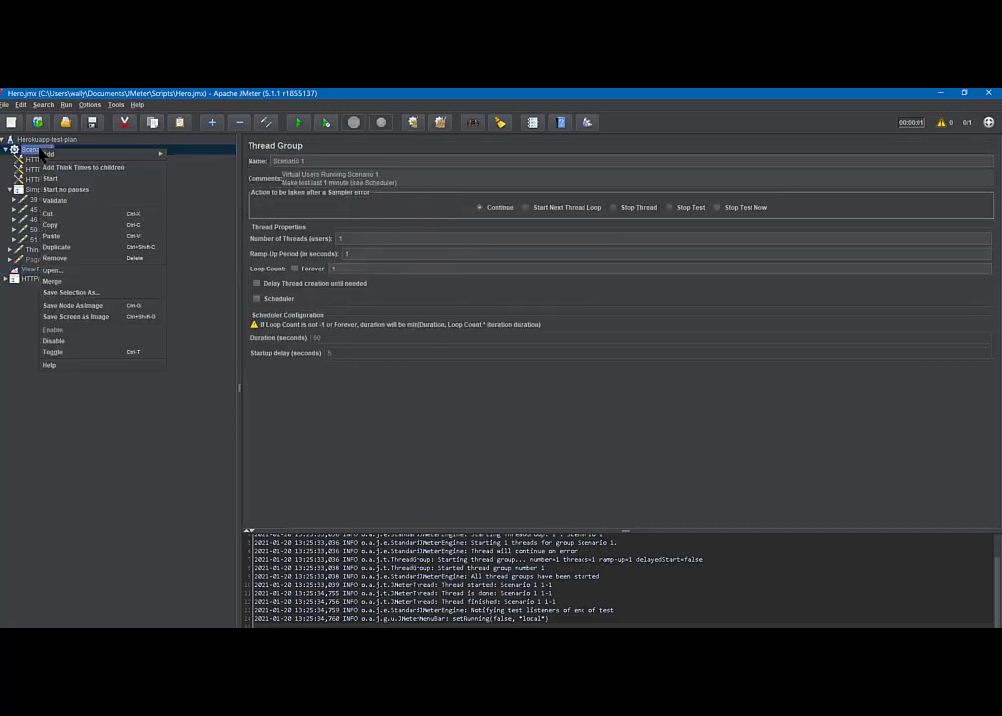
mouse_move(66, 155)
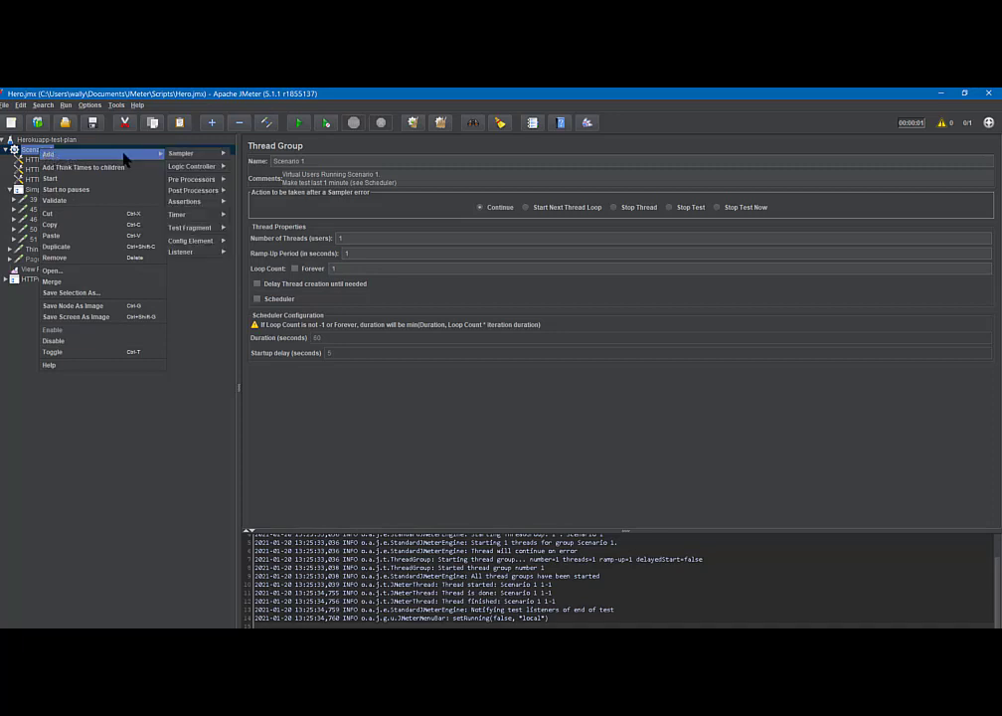
mouse_move(188, 157)
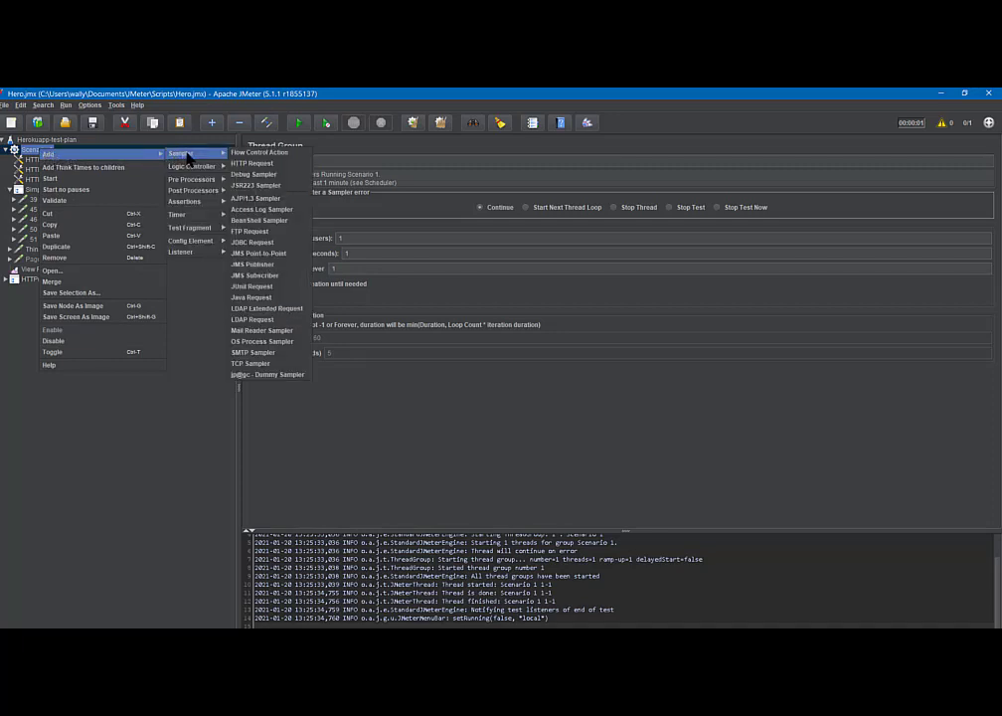